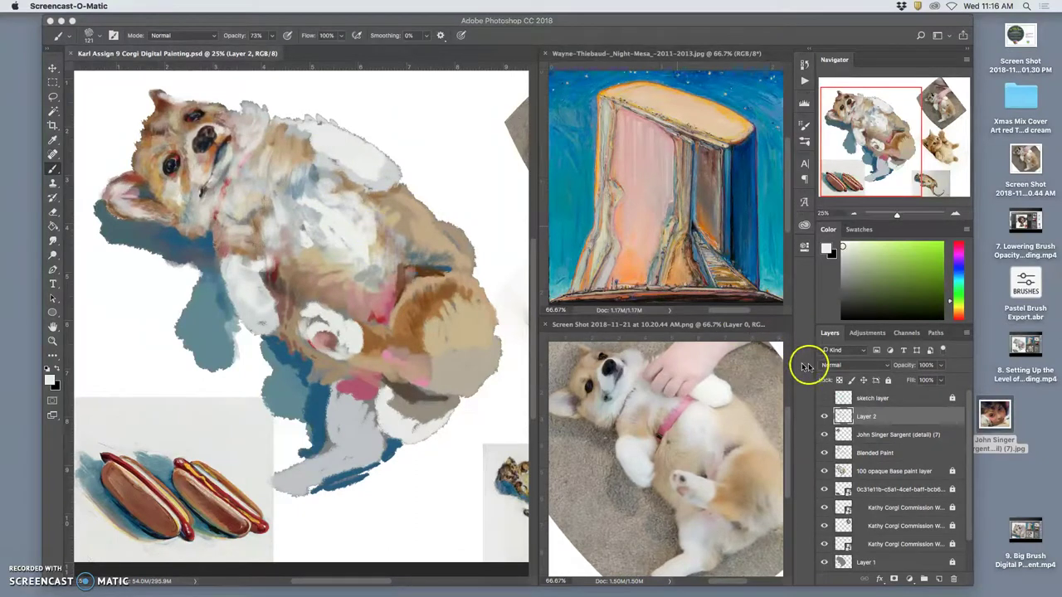
Sample the raised hind paw's white and brush pale fur strokes over the lower hind leg, its pink area and the haunch.
left_click(506, 314)
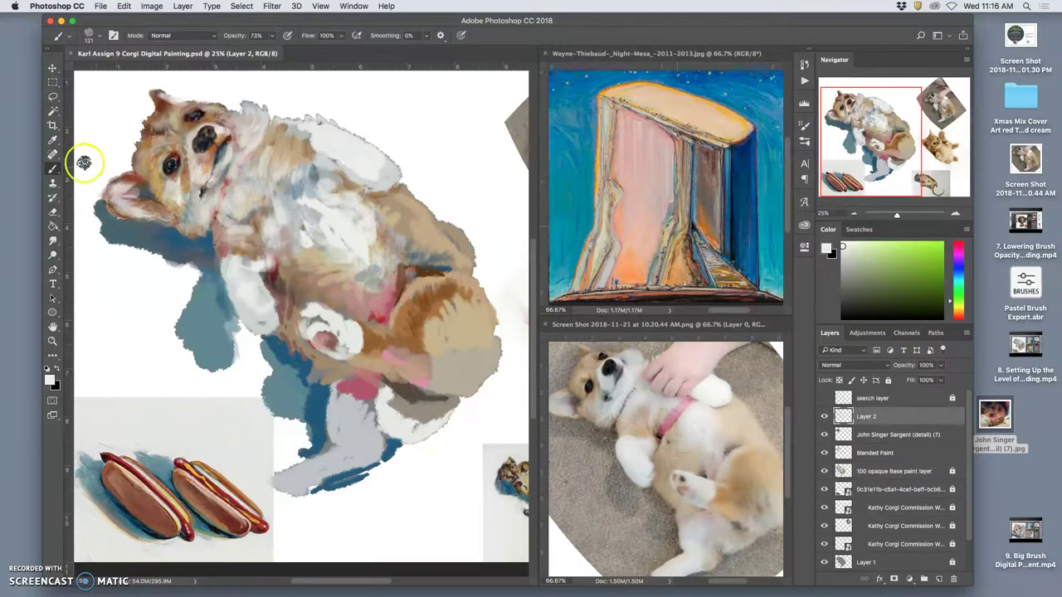
left_click(334, 319, "alt")
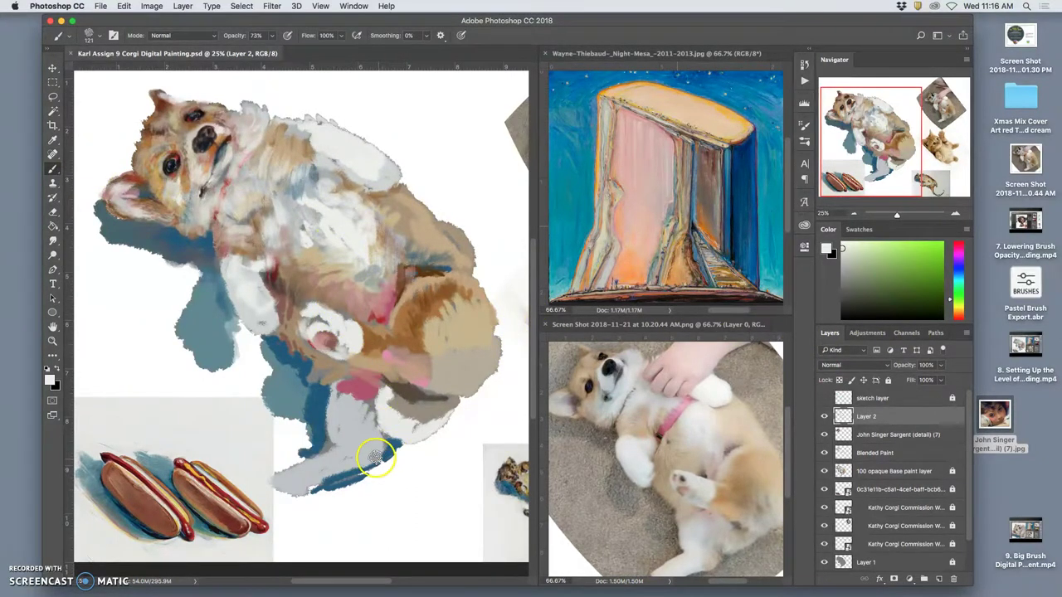
mouse_move(350, 428)
left_mouse_down()
mouse_move(367, 389)
mouse_move(349, 429)
mouse_move(388, 392)
mouse_move(379, 383)
mouse_move(342, 416)
mouse_move(340, 443)
mouse_move(378, 415)
mouse_move(365, 448)
mouse_move(379, 426)
mouse_move(370, 451)
mouse_move(371, 420)
mouse_move(375, 457)
mouse_move(385, 446)
mouse_move(375, 394)
mouse_move(336, 371)
mouse_move(317, 319)
mouse_move(311, 327)
mouse_move(293, 305)
mouse_move(311, 348)
left_mouse_up()
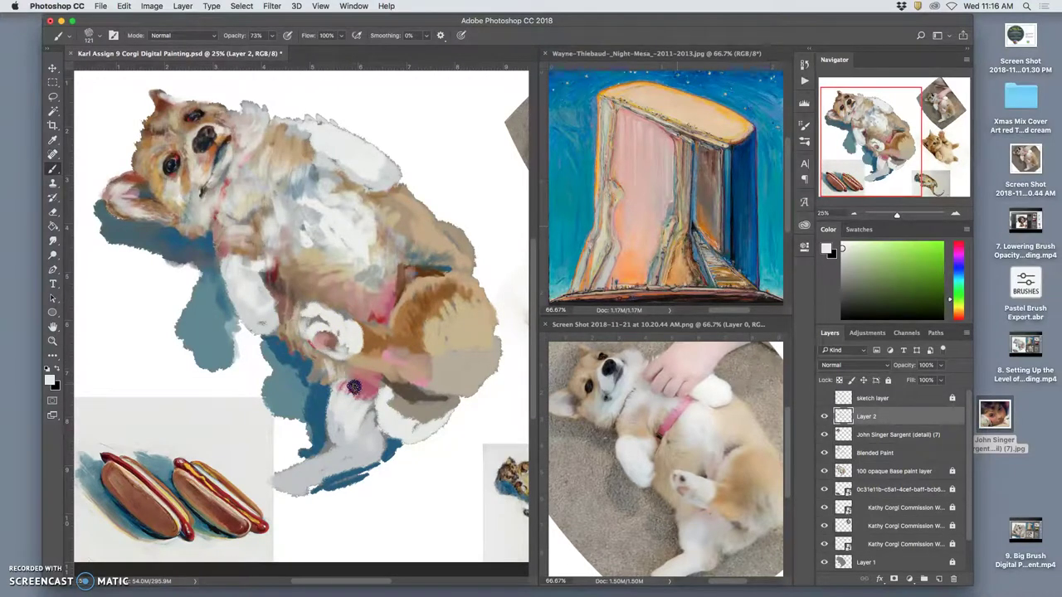
mouse_move(338, 366)
left_mouse_down()
mouse_move(398, 339)
mouse_move(372, 339)
mouse_move(384, 358)
left_mouse_up()
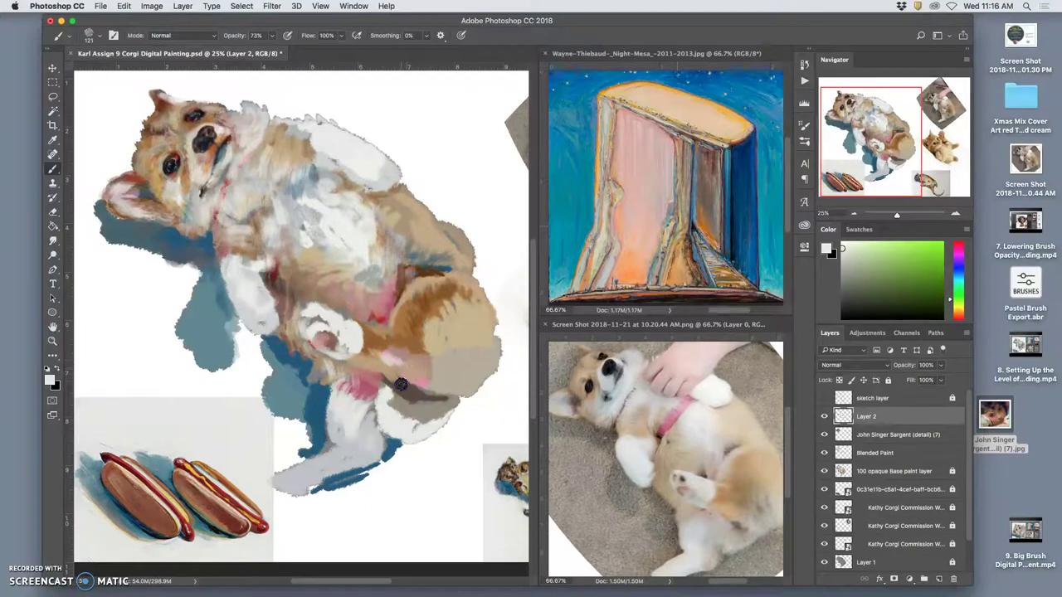
mouse_move(411, 370)
left_mouse_down()
mouse_move(446, 374)
mouse_move(431, 361)
mouse_move(414, 384)
mouse_move(414, 357)
mouse_move(434, 377)
mouse_move(457, 336)
mouse_move(454, 383)
mouse_move(464, 386)
mouse_move(494, 343)
mouse_move(488, 373)
mouse_move(478, 324)
mouse_move(459, 351)
mouse_move(452, 331)
mouse_move(442, 356)
mouse_move(442, 335)
mouse_move(432, 349)
mouse_move(442, 360)
mouse_move(441, 344)
mouse_move(431, 361)
mouse_move(437, 372)
mouse_move(450, 360)
mouse_move(446, 381)
mouse_move(453, 392)
mouse_move(462, 372)
mouse_move(456, 387)
mouse_move(467, 394)
mouse_move(453, 389)
mouse_move(450, 364)
mouse_move(414, 378)
left_mouse_up()
left_click(425, 355, "alt")
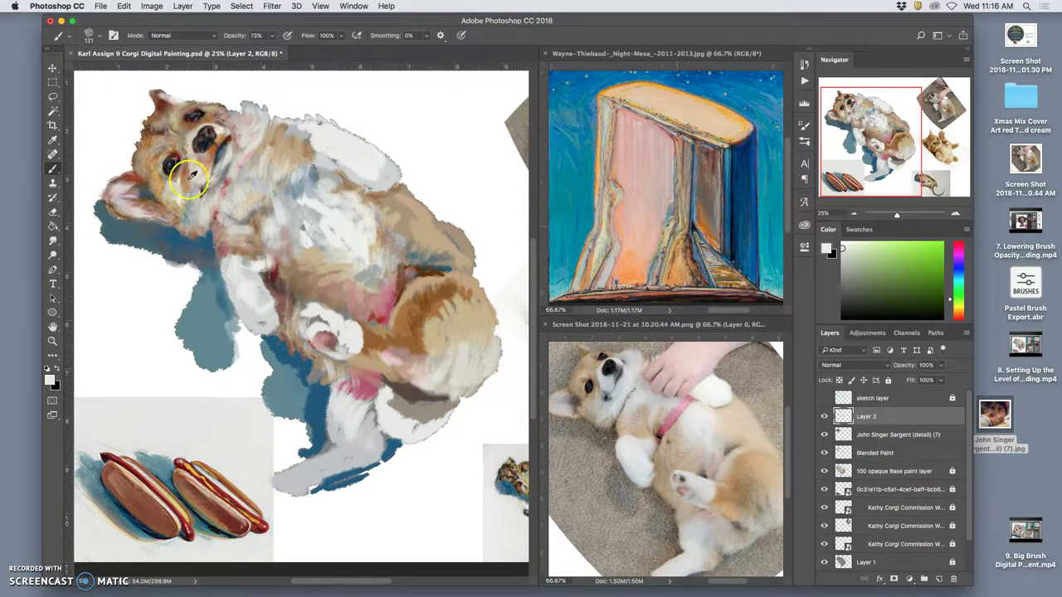
Sample tan and burnt orange from the corgi's head and neck and paint the fur beneath the raised hind paw.
left_click(157, 179, "alt")
left_click(159, 188, "alt")
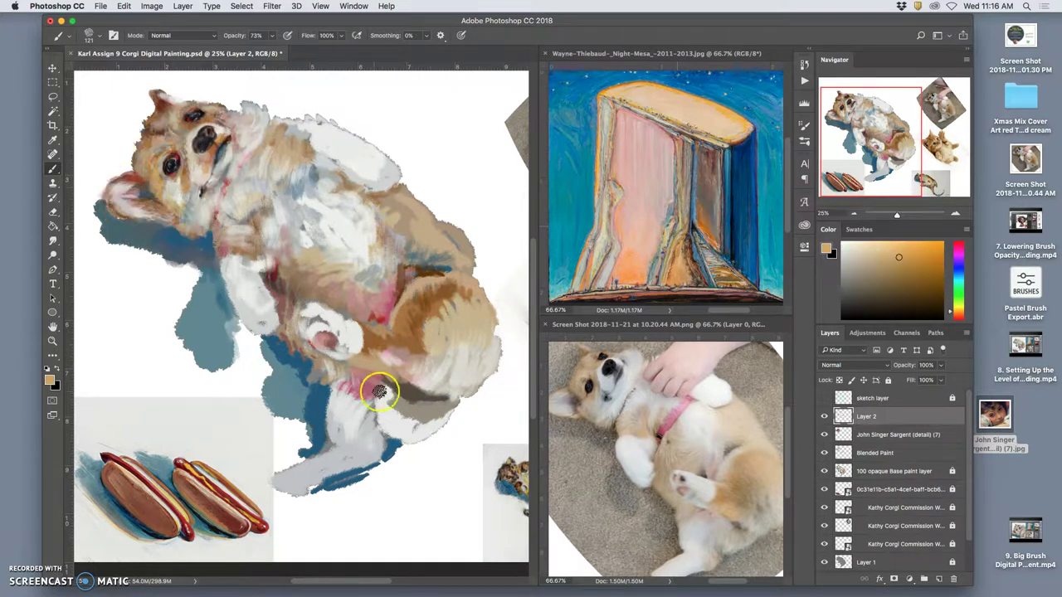
left_click_drag(381, 373, 368, 365)
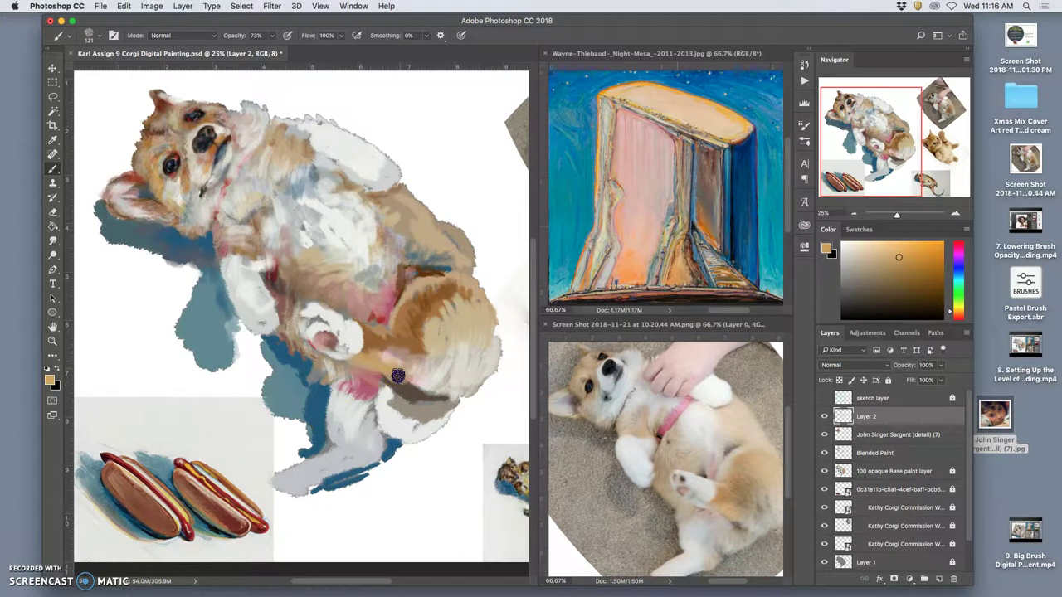
left_click(351, 301, "alt")
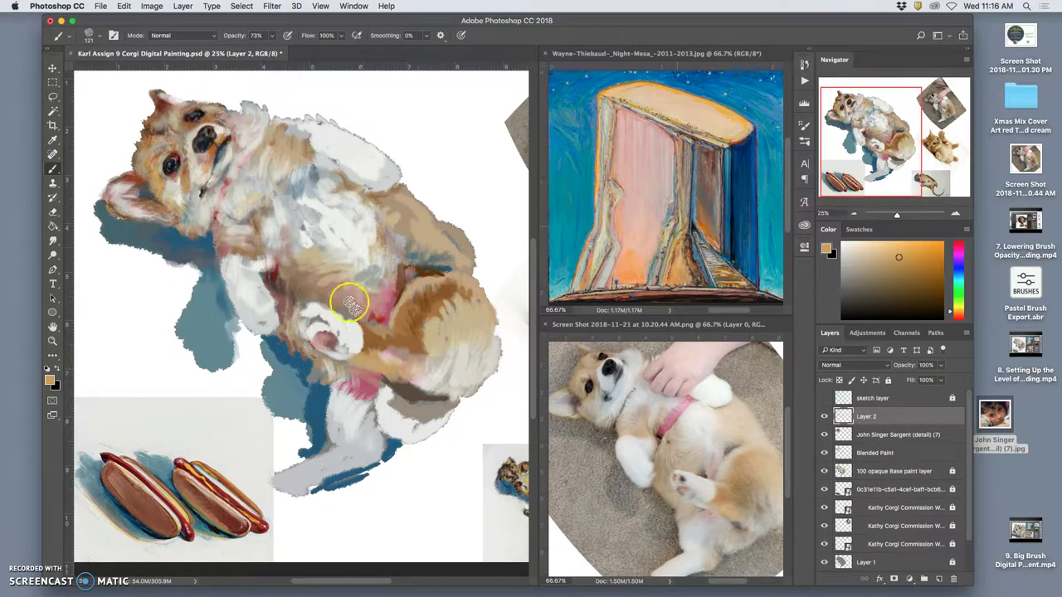
left_click(249, 186, "alt")
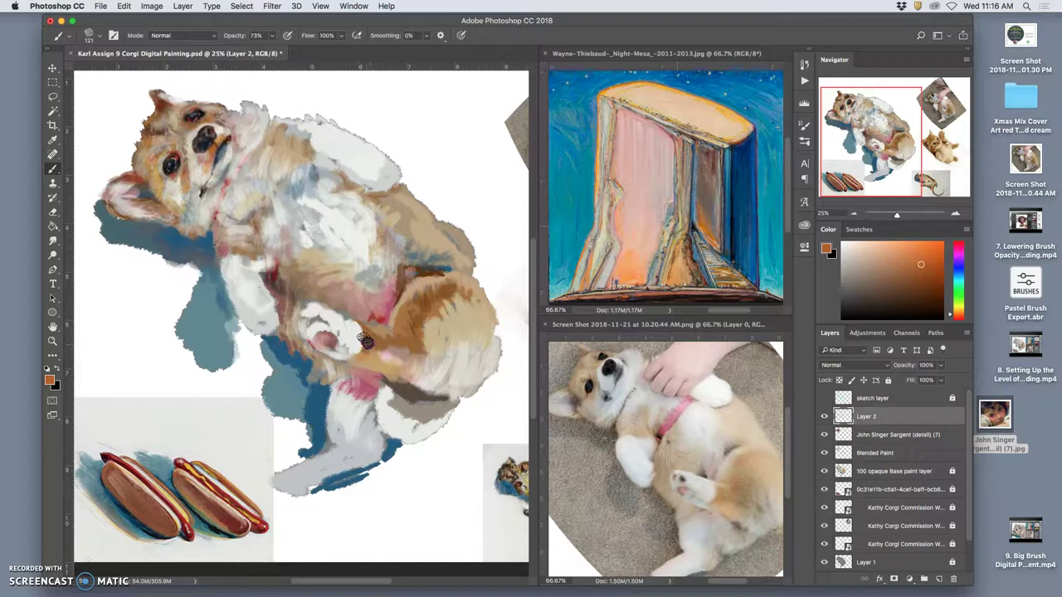
Sample light grey from the haunch and brush soft fur strokes across the near hind leg up to the inner thigh.
left_click(431, 371, "alt")
left_click(379, 352, "alt")
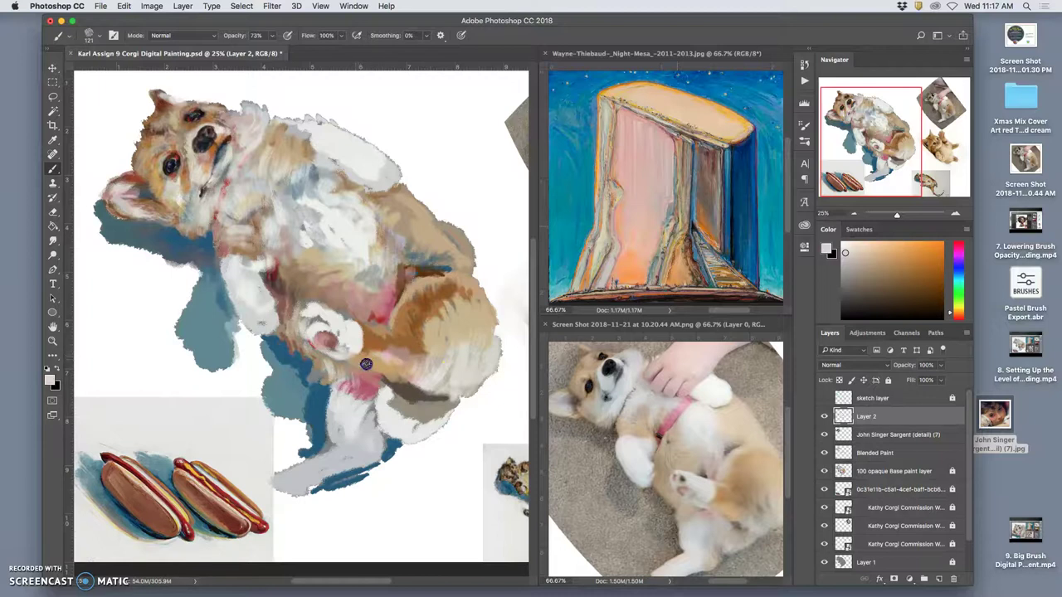
mouse_move(373, 365)
left_mouse_down()
mouse_move(447, 350)
mouse_move(469, 329)
mouse_move(493, 355)
left_mouse_up()
left_click(464, 366, "alt")
left_click_drag(406, 350, 403, 354)
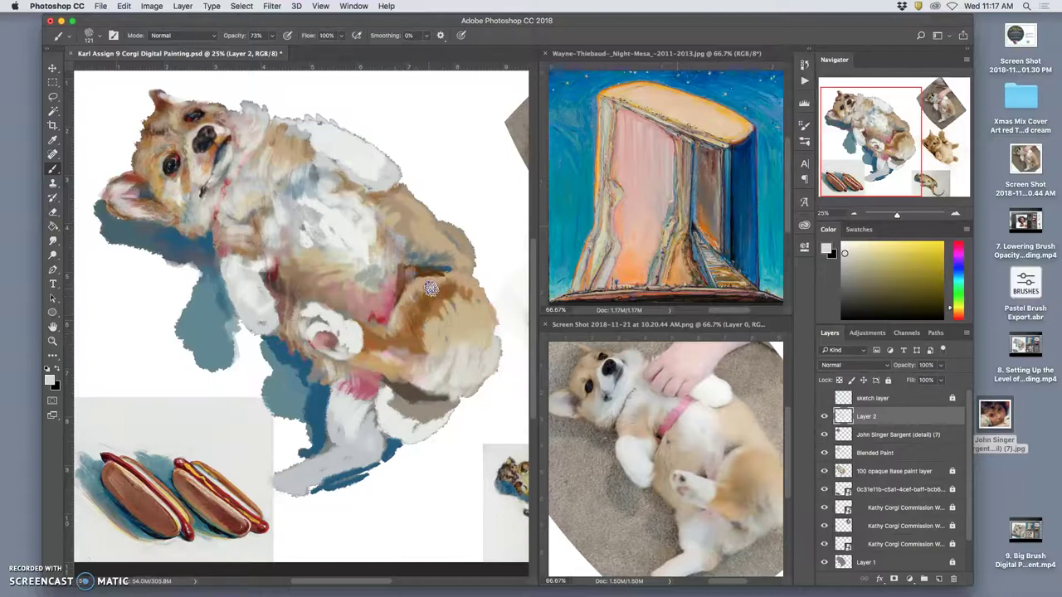
left_click(404, 298)
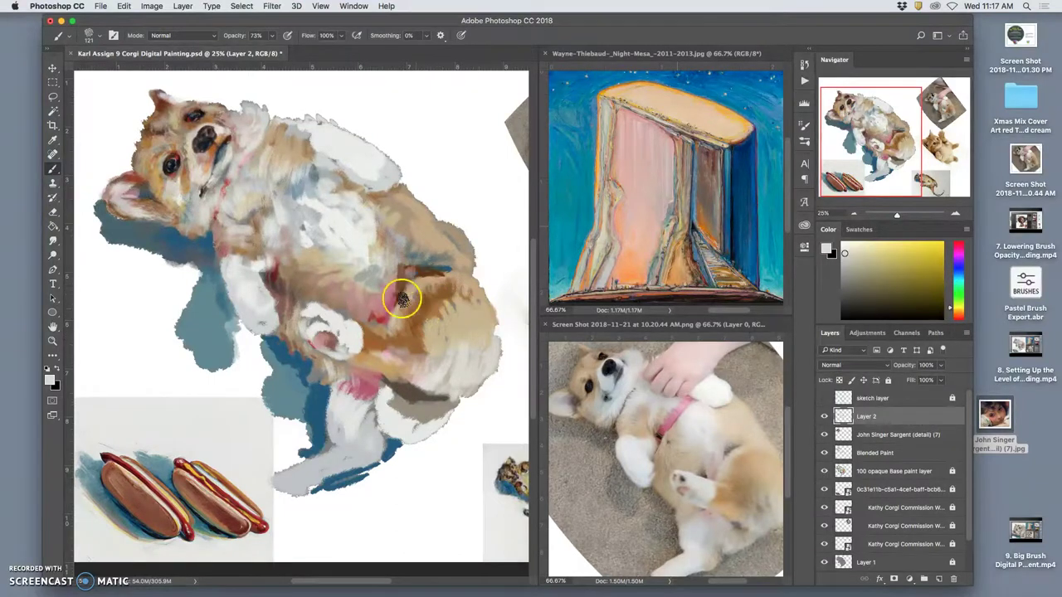
Brush light grey fur strokes over the flat tan areas of the far hind leg, resampling the grey from the haunch.
mouse_move(437, 216)
left_mouse_down()
mouse_move(435, 238)
mouse_move(404, 229)
left_mouse_up()
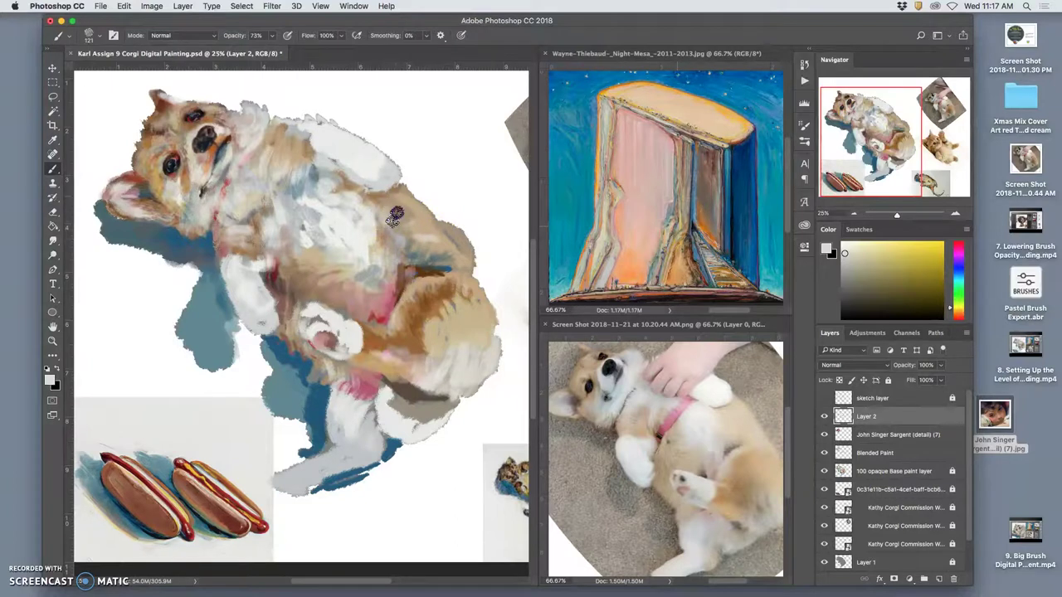
left_click_drag(412, 206, 404, 233)
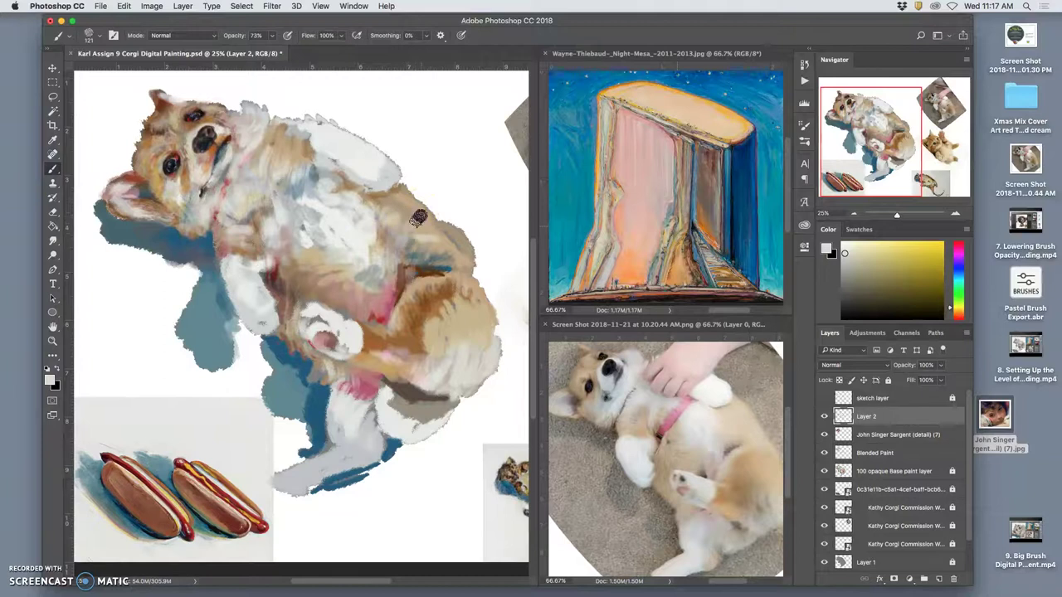
left_click(416, 247)
mouse_move(444, 240)
left_mouse_down()
mouse_move(439, 256)
mouse_move(430, 237)
mouse_move(450, 242)
left_mouse_up()
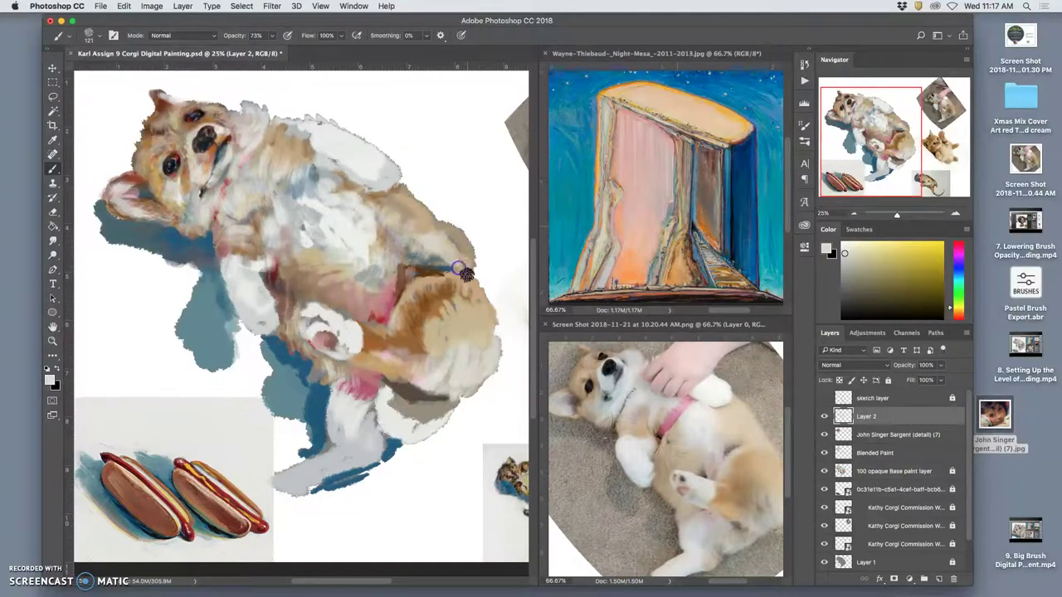
left_click(458, 351, "alt")
left_click_drag(430, 244, 427, 228)
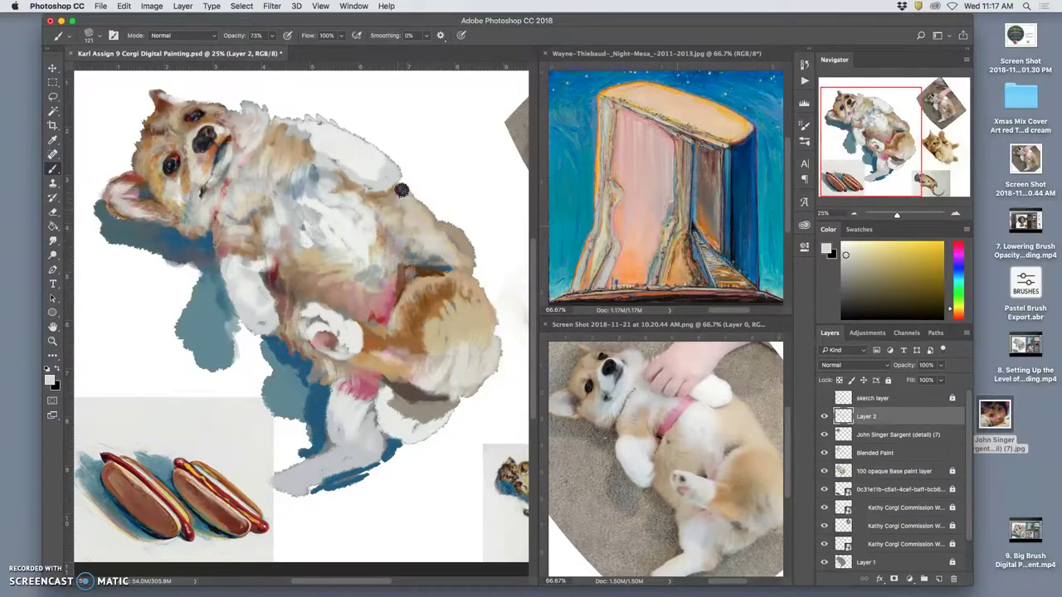
Dab light grey touches around the belly, the raised hind paw and the tip of the lower front paw.
left_click(386, 269)
left_click(358, 358)
left_click(314, 332)
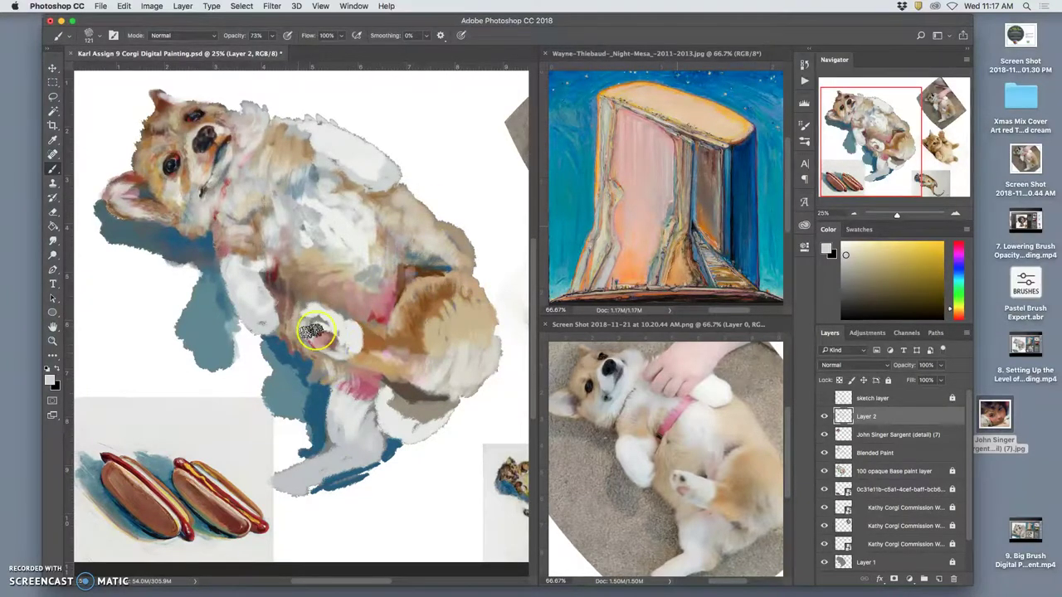
left_click(309, 439)
left_click(279, 325)
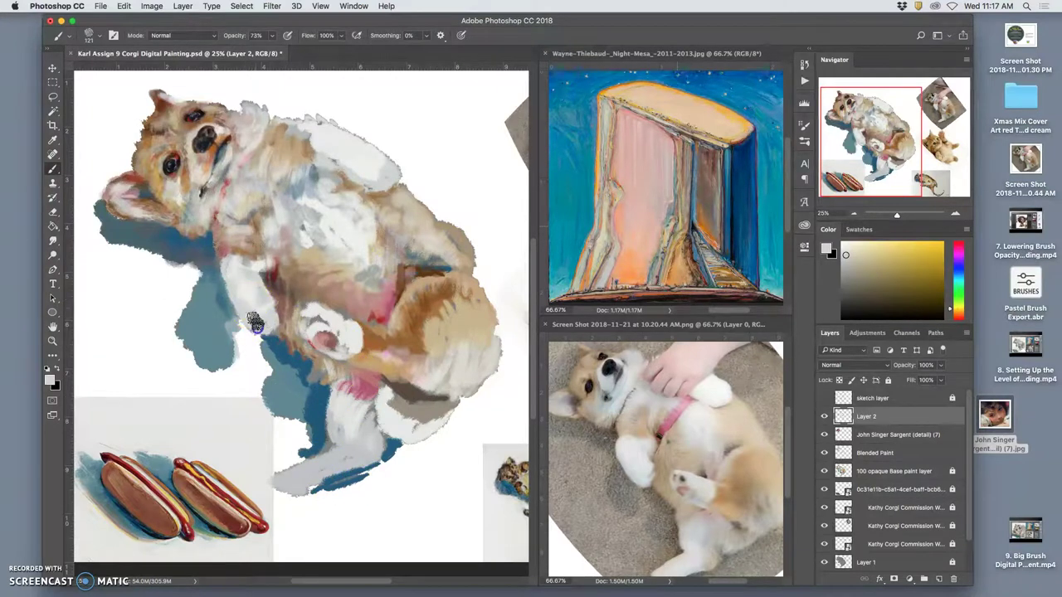
left_click(304, 303)
Sample white from the lower front leg and brush fur strokes along that leg.
left_click(254, 292, "alt")
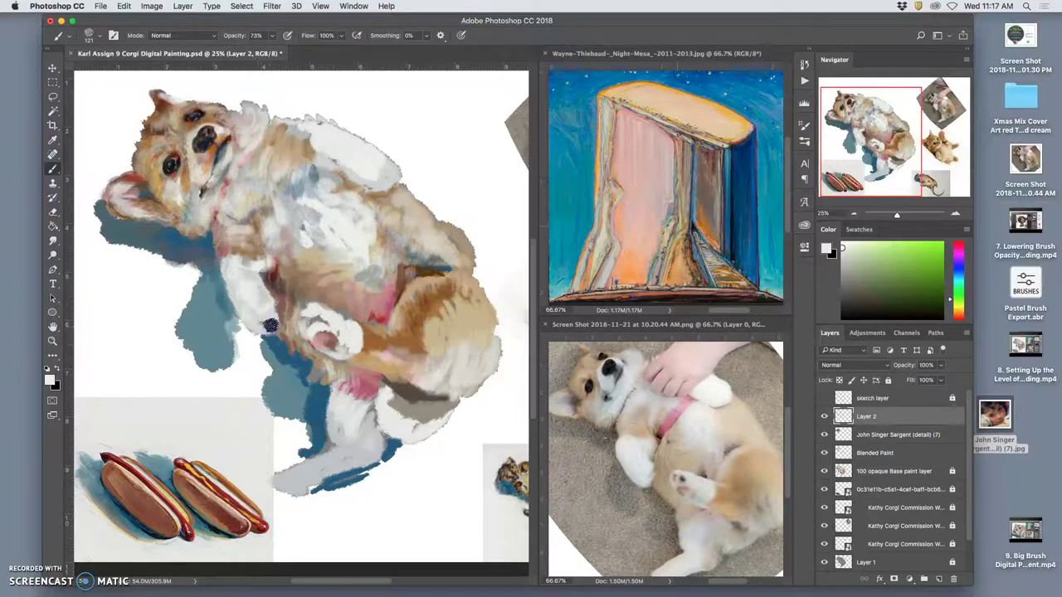
left_click(253, 277)
mouse_move(256, 249)
left_mouse_down()
mouse_move(236, 266)
mouse_move(296, 220)
mouse_move(291, 274)
mouse_move(268, 309)
mouse_move(298, 264)
mouse_move(261, 329)
mouse_move(309, 291)
mouse_move(313, 246)
mouse_move(296, 275)
mouse_move(297, 336)
mouse_move(280, 370)
mouse_move(256, 275)
left_mouse_up()
left_click(235, 265)
Try shading the upper front leg with teal sampled from the cast shadow, and undo the stroke.
left_click(281, 370, "alt")
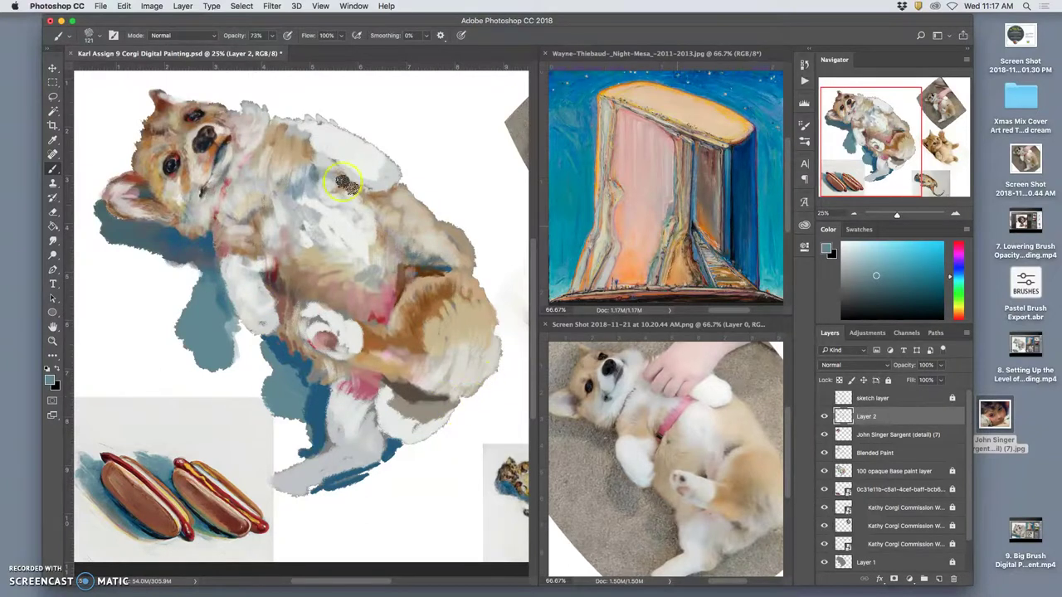
mouse_move(322, 133)
left_mouse_down()
mouse_move(313, 122)
mouse_move(305, 138)
left_mouse_up()
key("super+z")
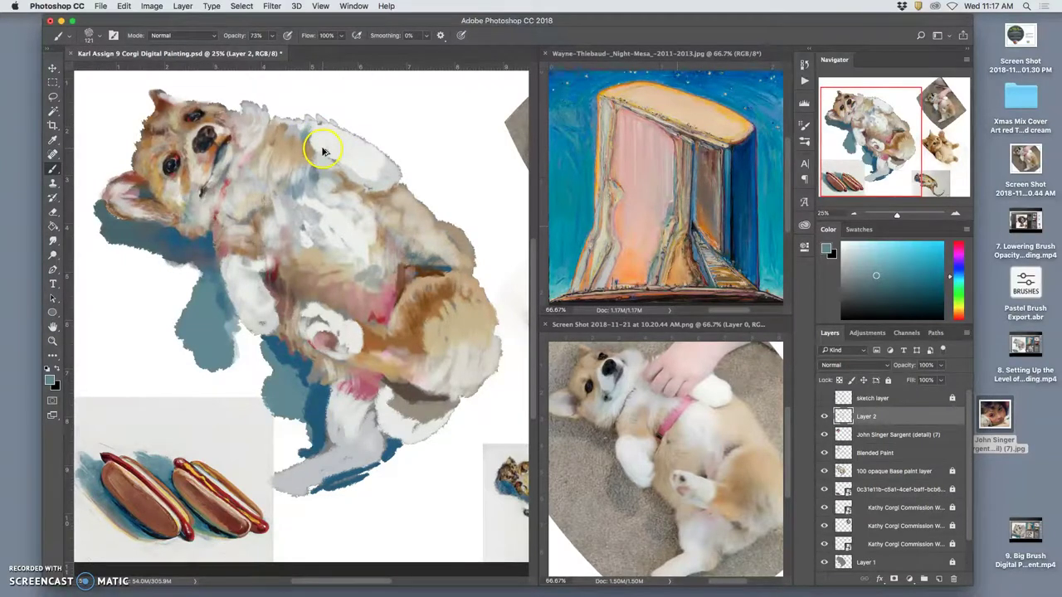
Revert the painting through its history to an earlier brush stroke and save the document.
scroll(407, 100, "down", 1)
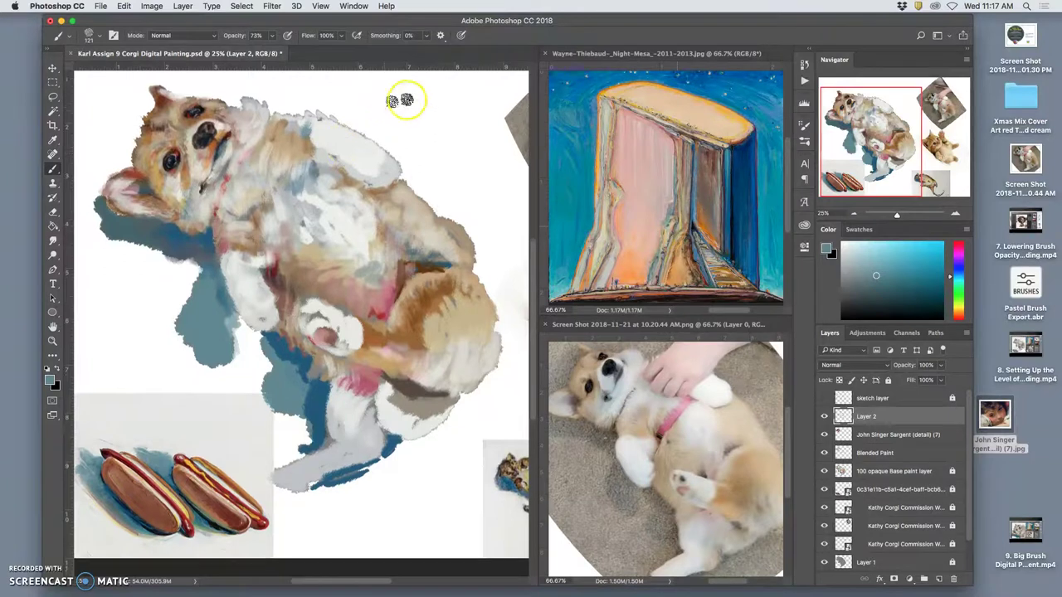
left_click(799, 66)
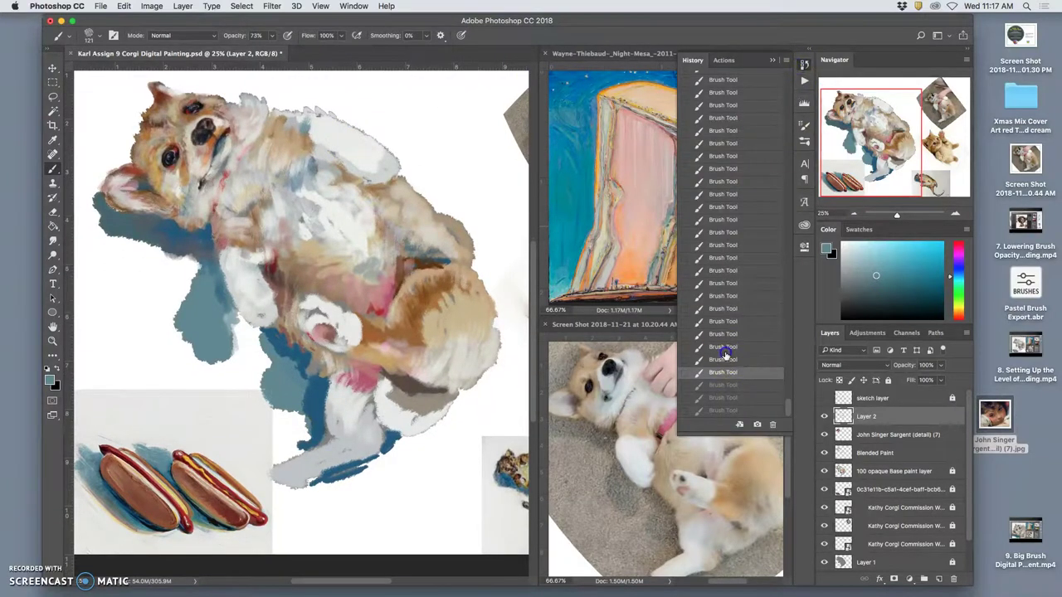
left_click(725, 348)
left_click(726, 321)
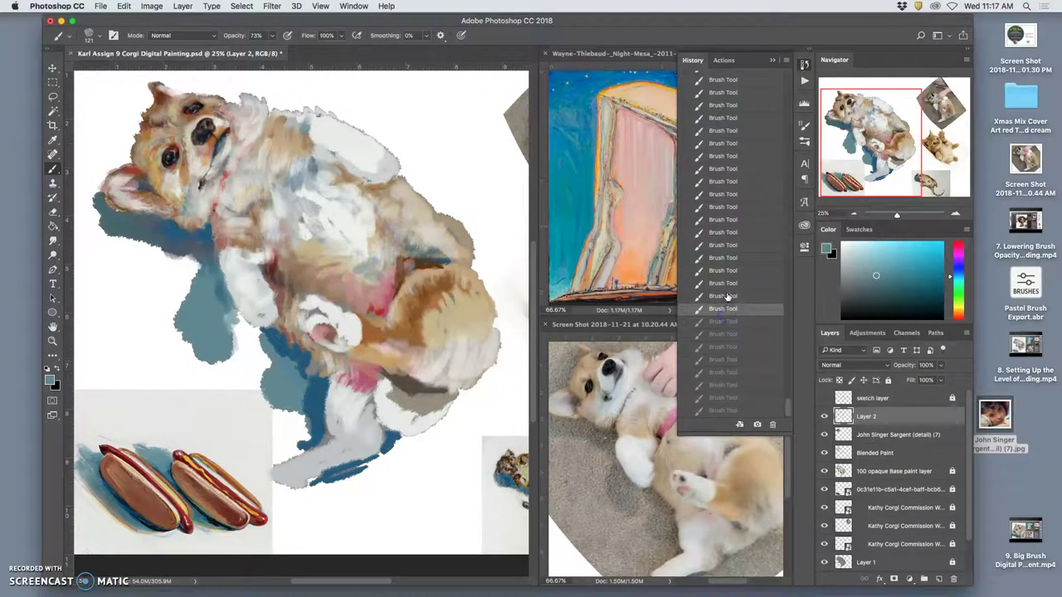
left_click(726, 296)
left_click(726, 258)
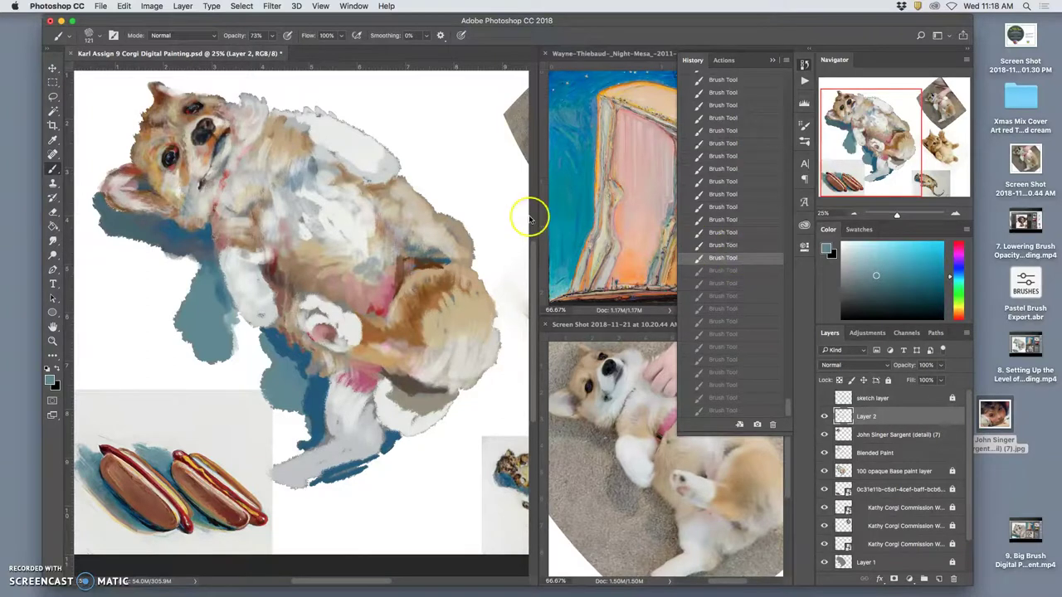
key("super+s")
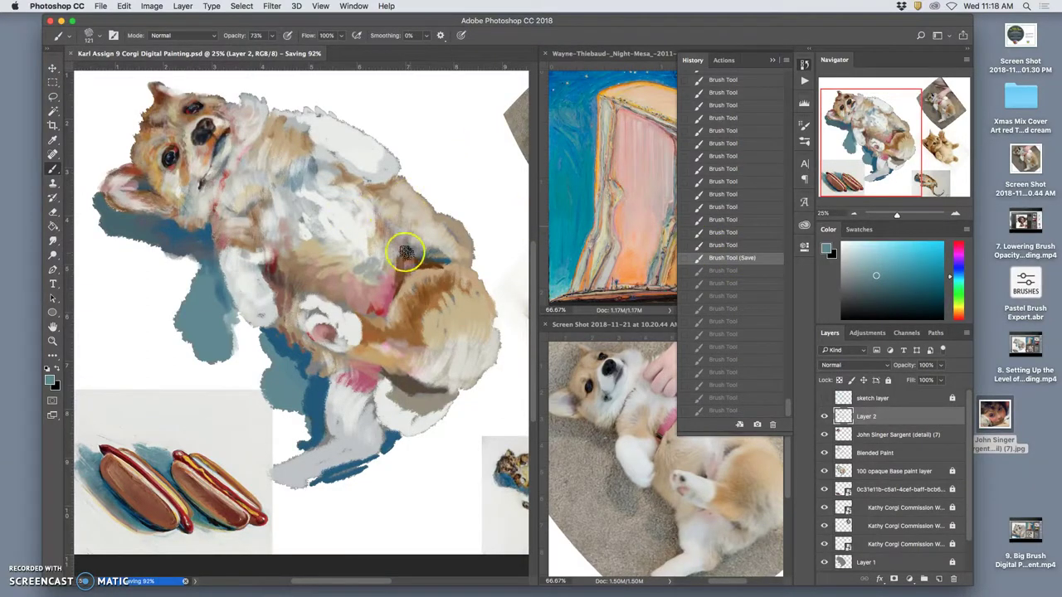
Sample a pale warm grey from the flank and blend soft strokes over the belly fur.
mouse_move(389, 255)
left_mouse_down()
mouse_move(376, 233)
mouse_move(389, 213)
mouse_move(364, 222)
mouse_move(361, 248)
left_mouse_up()
left_click(384, 215, "alt")
mouse_move(366, 239)
left_mouse_down()
mouse_move(370, 254)
mouse_move(361, 245)
left_mouse_up()
mouse_move(353, 230)
left_mouse_down()
mouse_move(327, 206)
mouse_move(309, 218)
mouse_move(313, 198)
mouse_move(300, 214)
mouse_move(295, 201)
mouse_move(289, 226)
mouse_move(306, 218)
mouse_move(302, 235)
mouse_move(342, 264)
mouse_move(338, 275)
mouse_move(323, 267)
mouse_move(354, 278)
mouse_move(375, 325)
left_mouse_up()
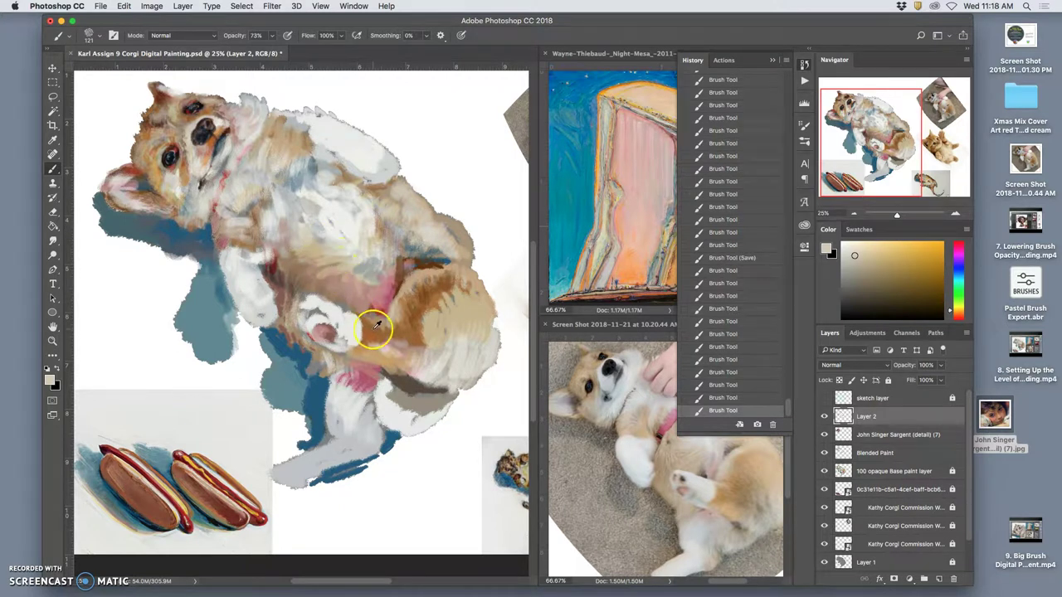
Sample brown from the thigh and rosy pink from the groin, and brush warm accents onto the chest and lower belly.
left_click(374, 328, "alt")
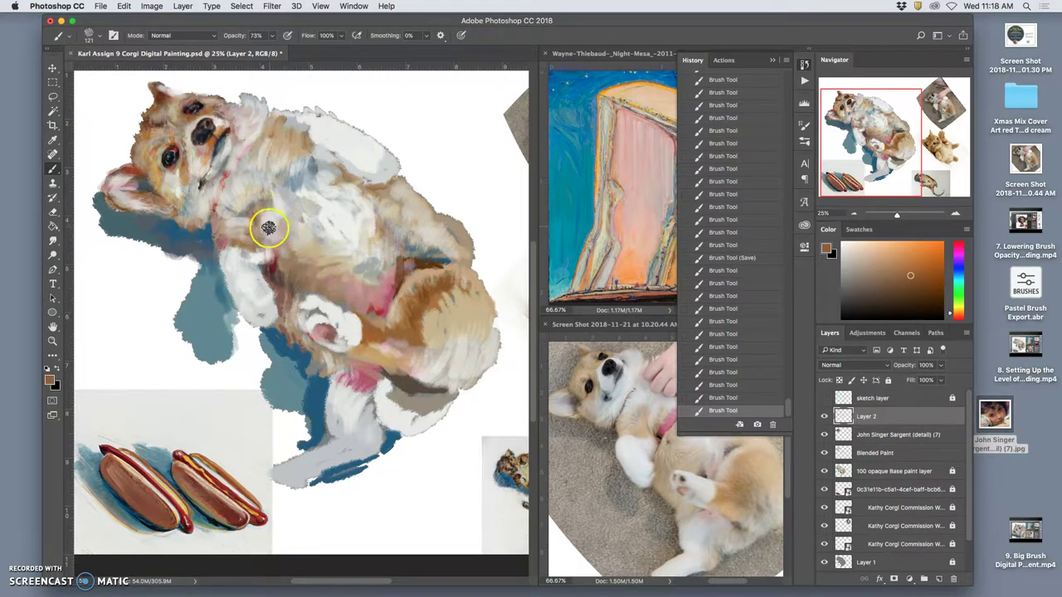
mouse_move(268, 228)
left_mouse_down()
mouse_move(273, 271)
mouse_move(284, 264)
mouse_move(268, 265)
mouse_move(275, 248)
mouse_move(267, 267)
mouse_move(275, 239)
left_mouse_up()
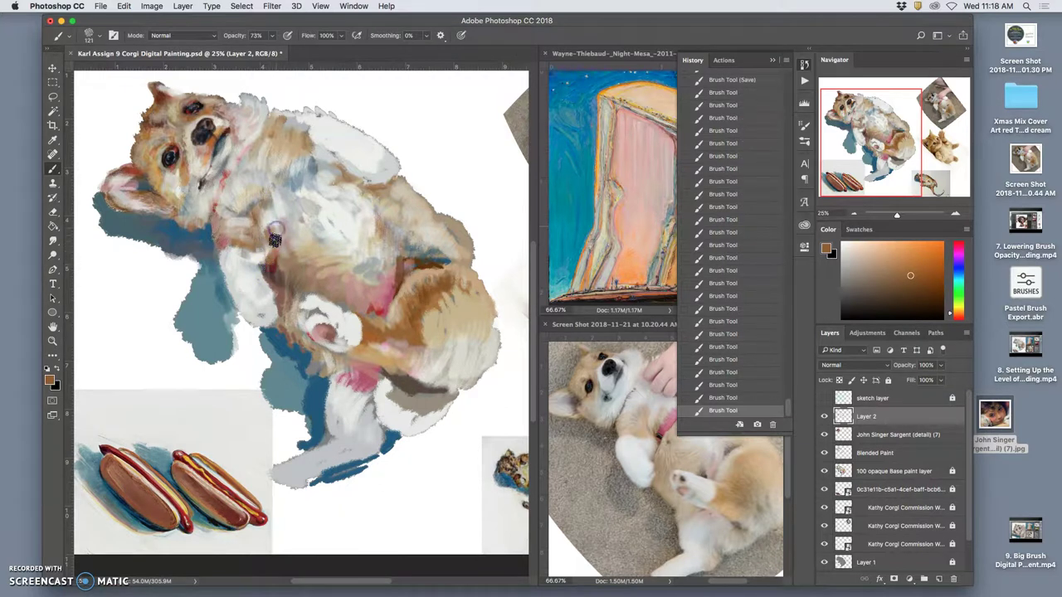
left_click(371, 300, "alt")
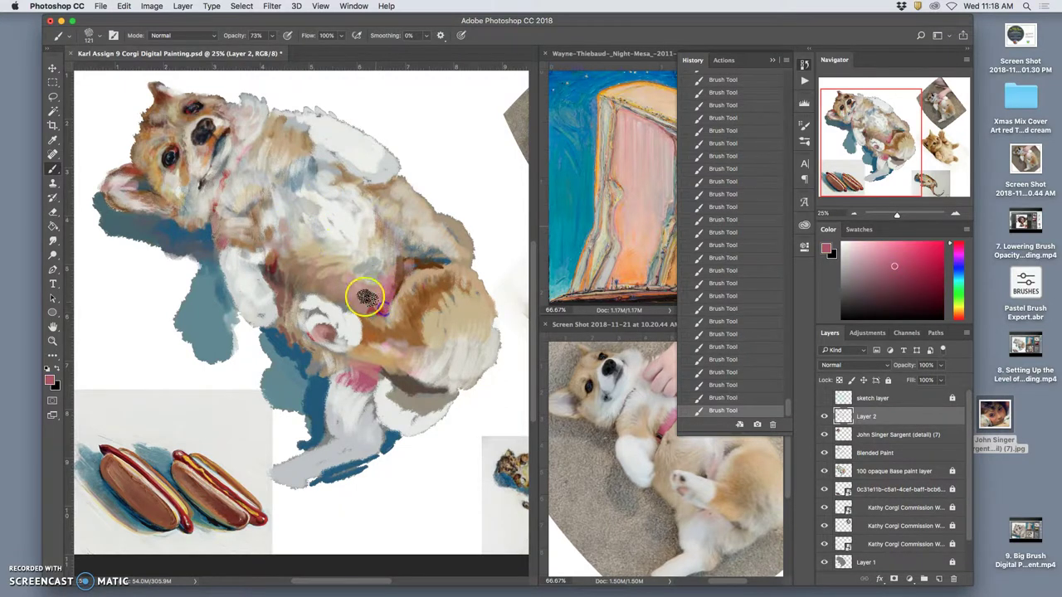
mouse_move(368, 298)
left_mouse_down()
mouse_move(290, 230)
mouse_move(356, 199)
mouse_move(300, 266)
left_mouse_up()
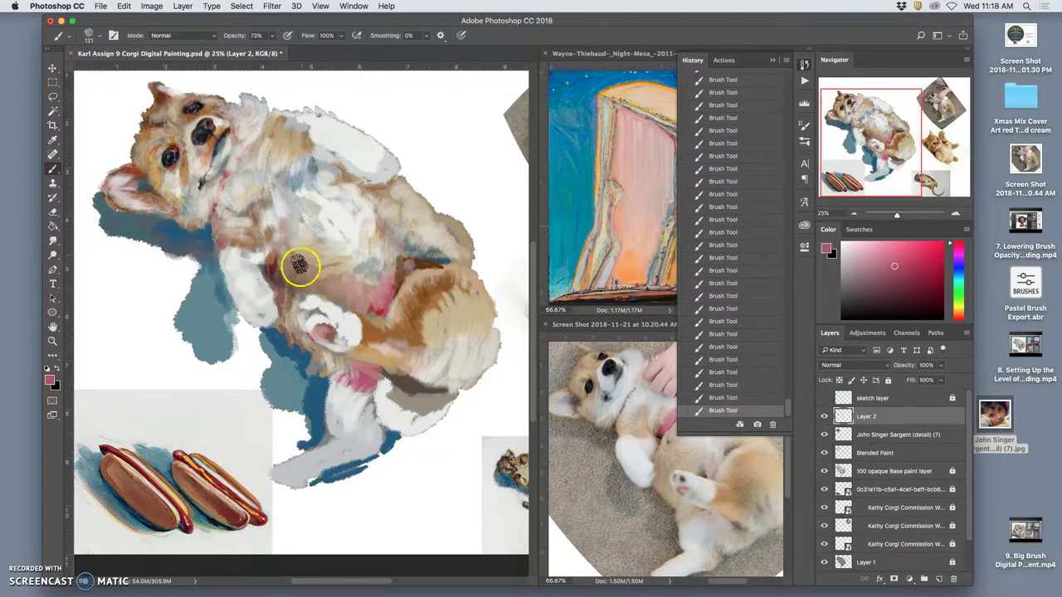
Sample dark blue from the shadow between the hind legs and deepen the crease where the belly meets the thigh.
left_click(436, 261, "alt")
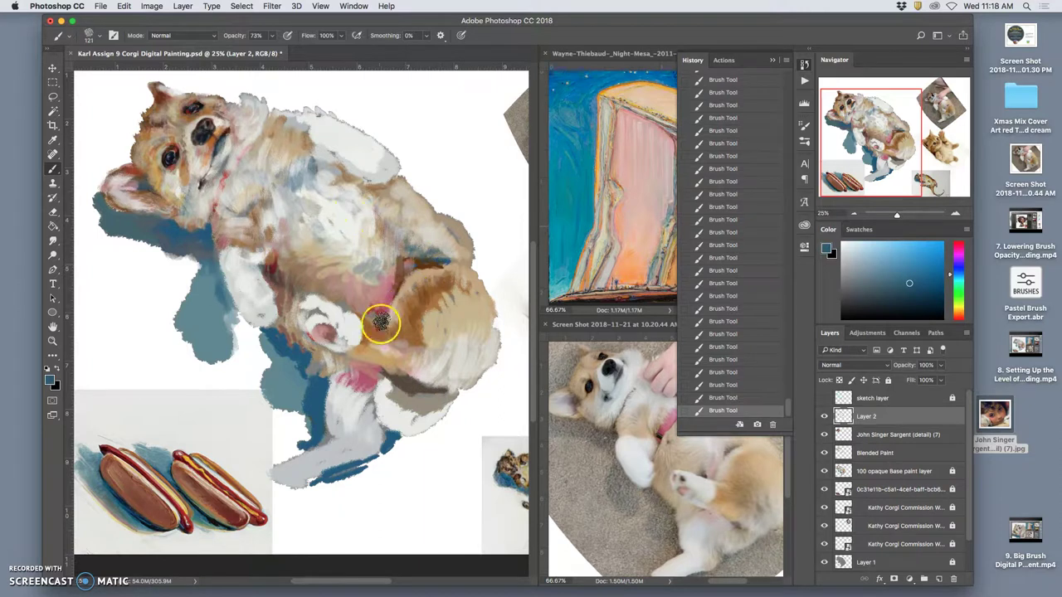
mouse_move(380, 324)
left_mouse_down()
mouse_move(365, 303)
mouse_move(377, 312)
left_mouse_up()
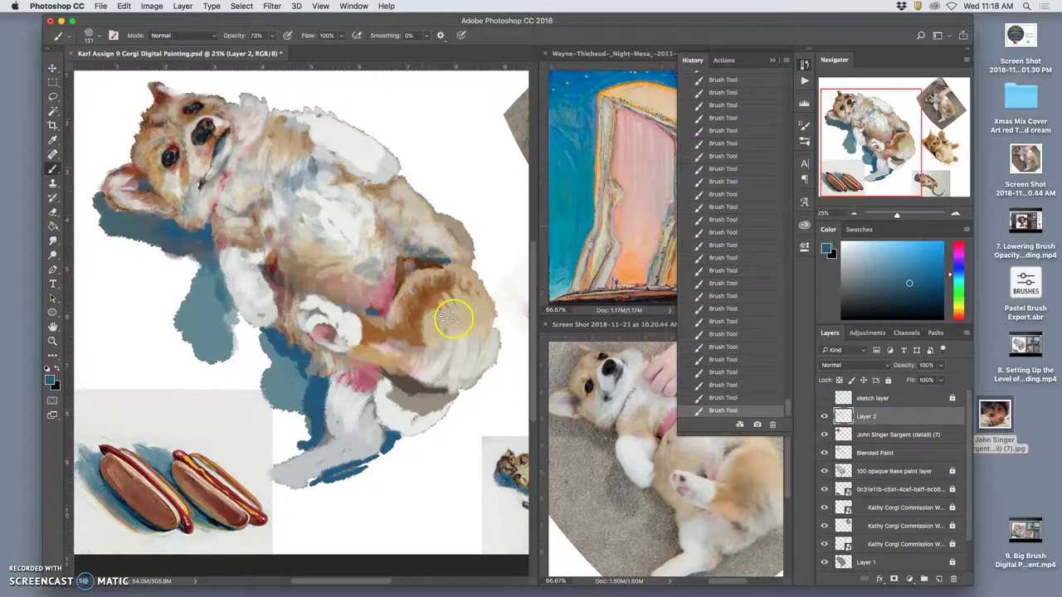
Sample near-black from the nose and paint the small dark toe pads on the raised hind paw.
left_click(360, 328, "alt")
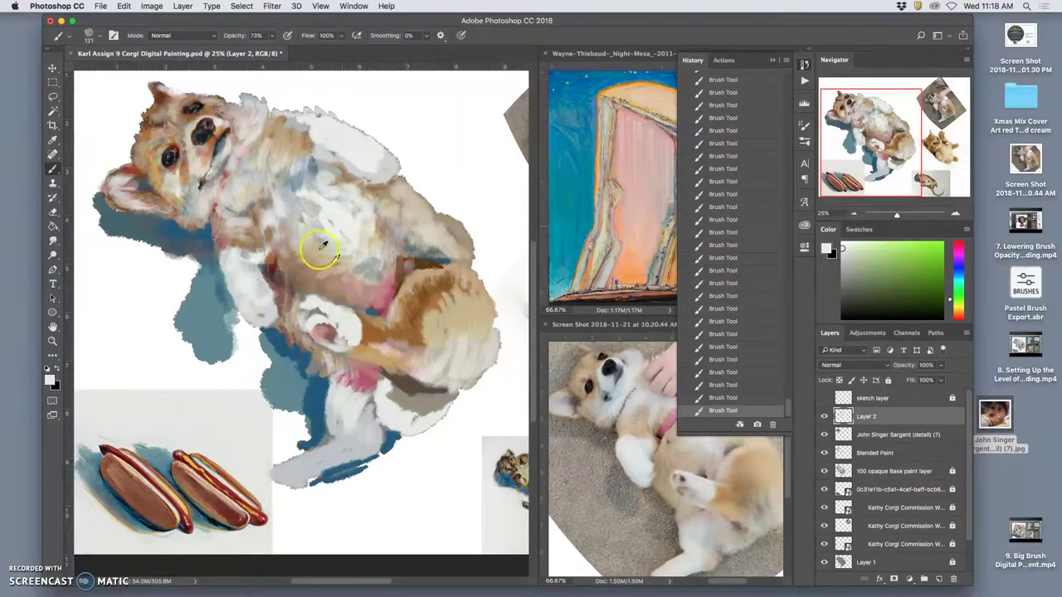
left_click(204, 137, "alt")
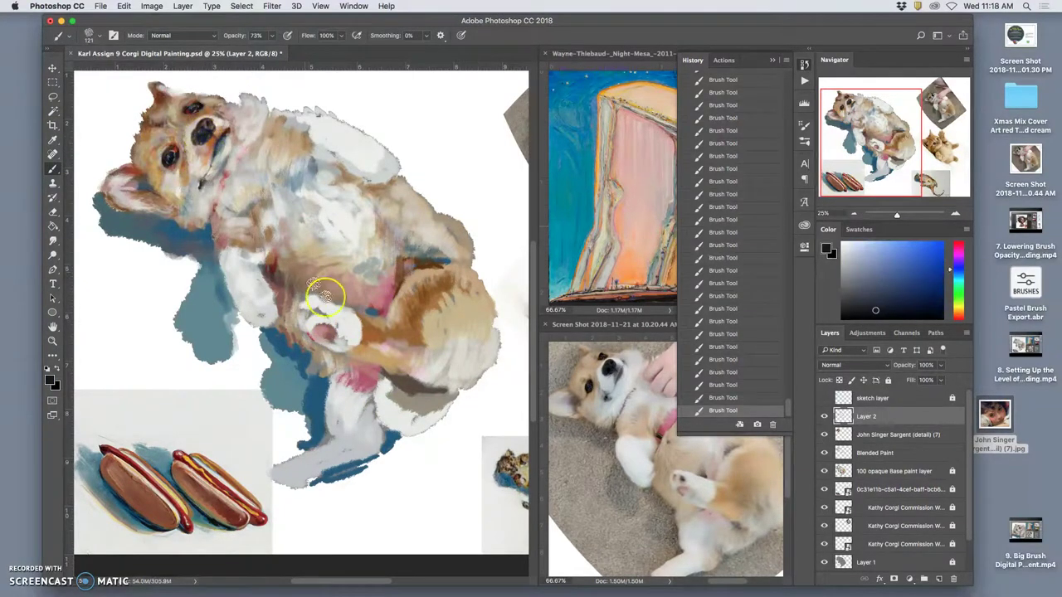
left_click_drag(353, 343, 329, 316)
left_click(309, 313)
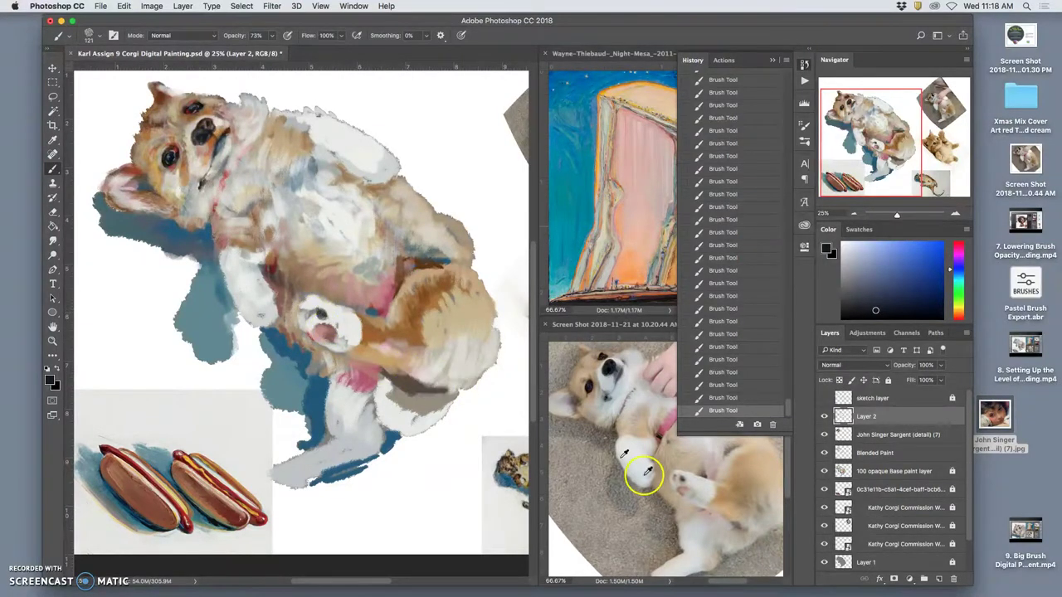
left_click_drag(678, 474, 679, 476)
left_click_drag(326, 315, 311, 315)
Sample warm brown and tan tones from the thigh and blend strokes over the fur beside the raised paw.
left_click(402, 414, "alt")
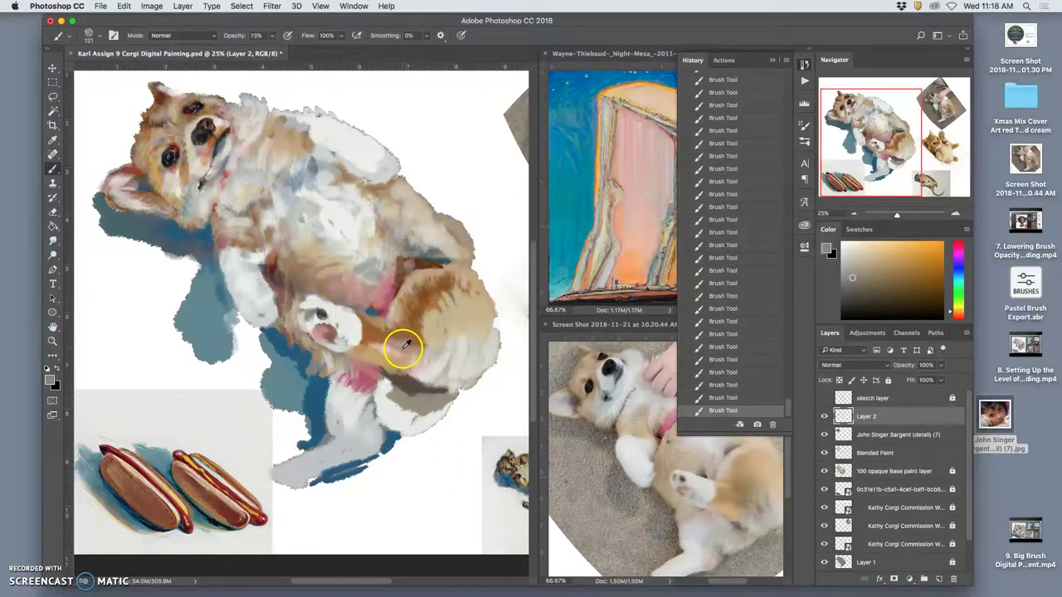
left_click_drag(372, 337, 377, 340)
left_click(412, 336, "alt")
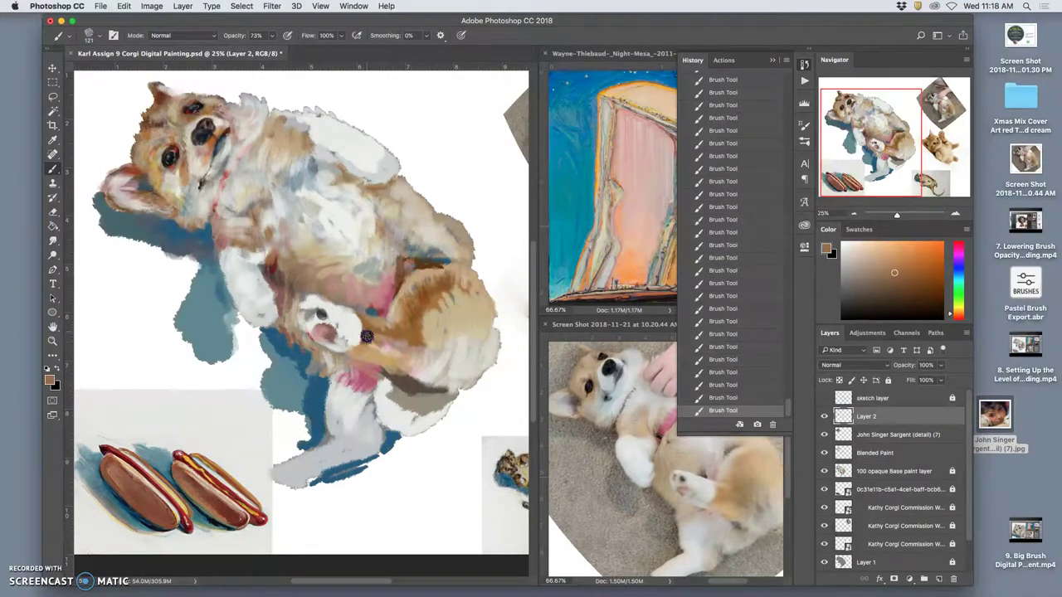
left_click(368, 337, "alt")
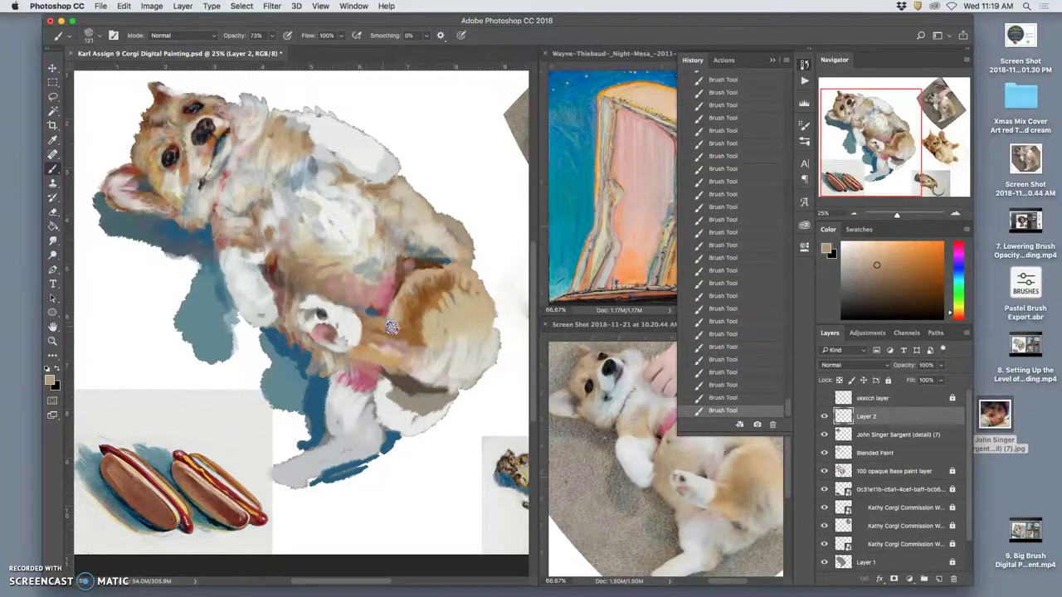
mouse_move(391, 328)
left_mouse_down()
mouse_move(457, 417)
mouse_move(427, 435)
mouse_move(418, 382)
mouse_move(441, 292)
mouse_move(399, 321)
mouse_move(310, 301)
mouse_move(299, 271)
mouse_move(292, 296)
left_mouse_up()
Sample slate blue-grey from the crease above the thigh and brush shadow strokes down the extended hind leg.
left_click(366, 386, "alt")
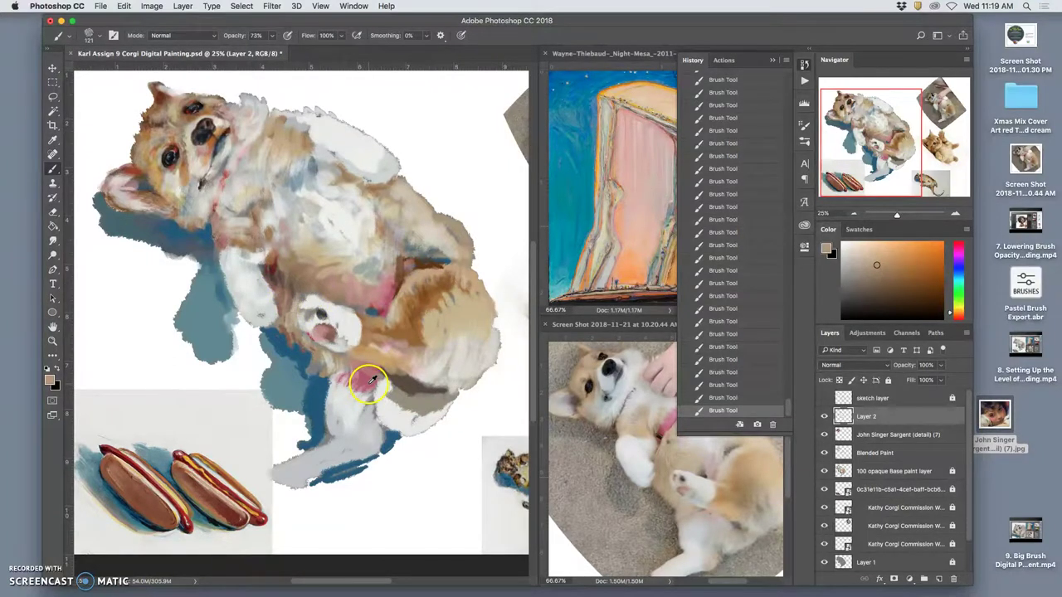
left_click(418, 250, "alt")
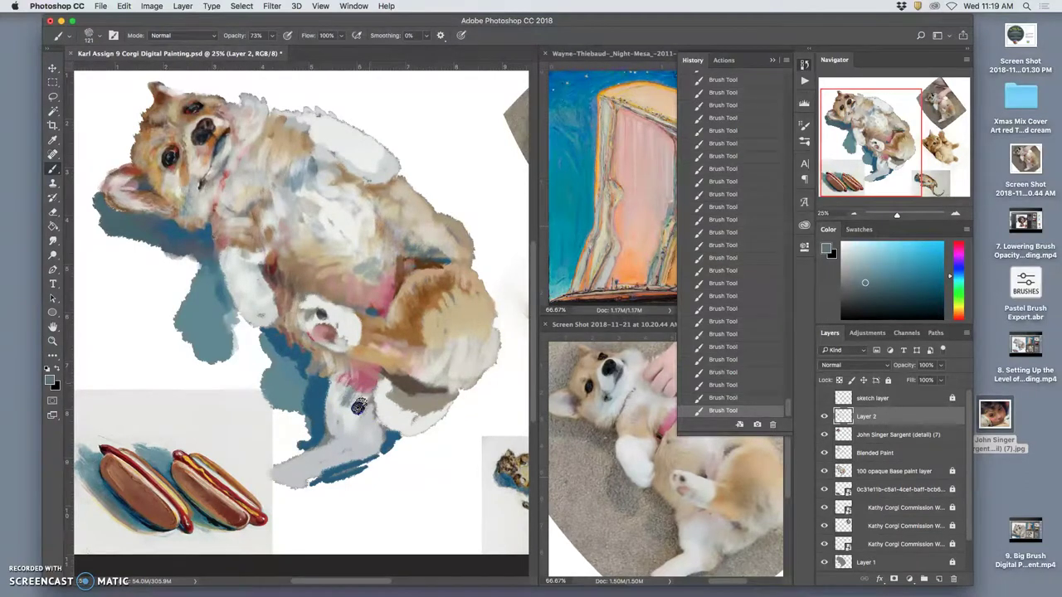
left_click_drag(361, 412, 370, 397)
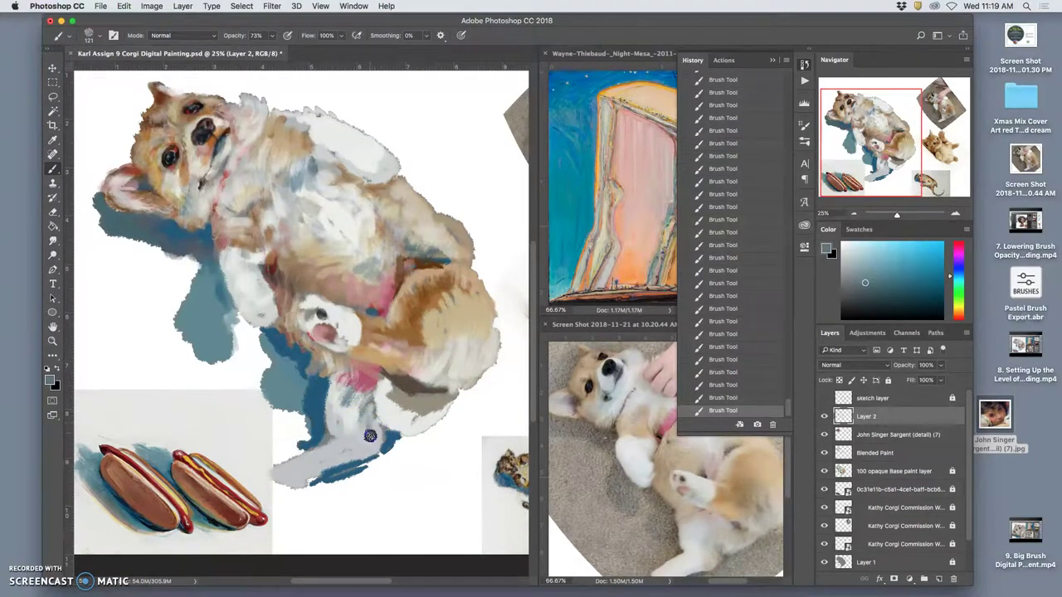
left_click_drag(353, 396, 347, 419)
left_click_drag(349, 429, 396, 388)
Sample beige from the thigh and pink from the groin, and brush both onto the shaded fur beneath the rump.
left_click(448, 324, "alt")
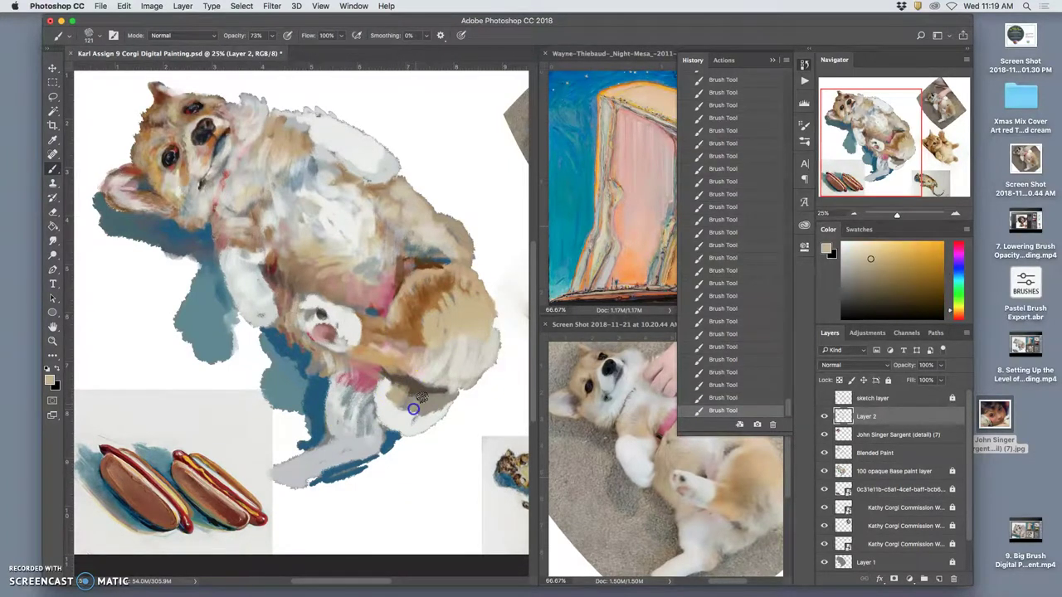
left_click_drag(424, 409, 396, 406)
left_click(387, 292, "alt")
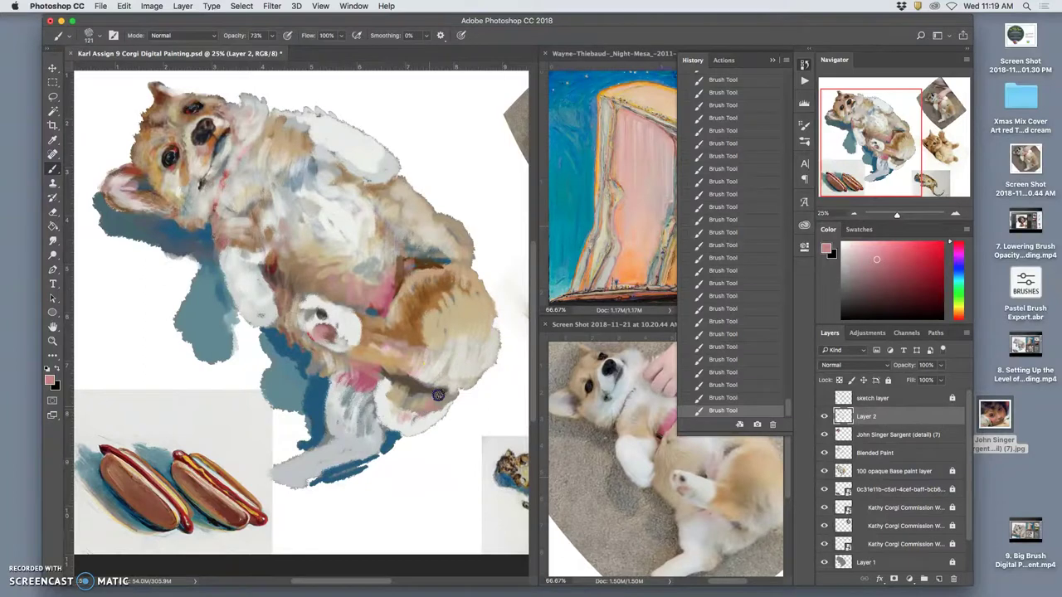
Sample light grey from the belly and brush fur strokes over the extended hind leg and along the underside of the rump.
left_click(282, 223, "alt")
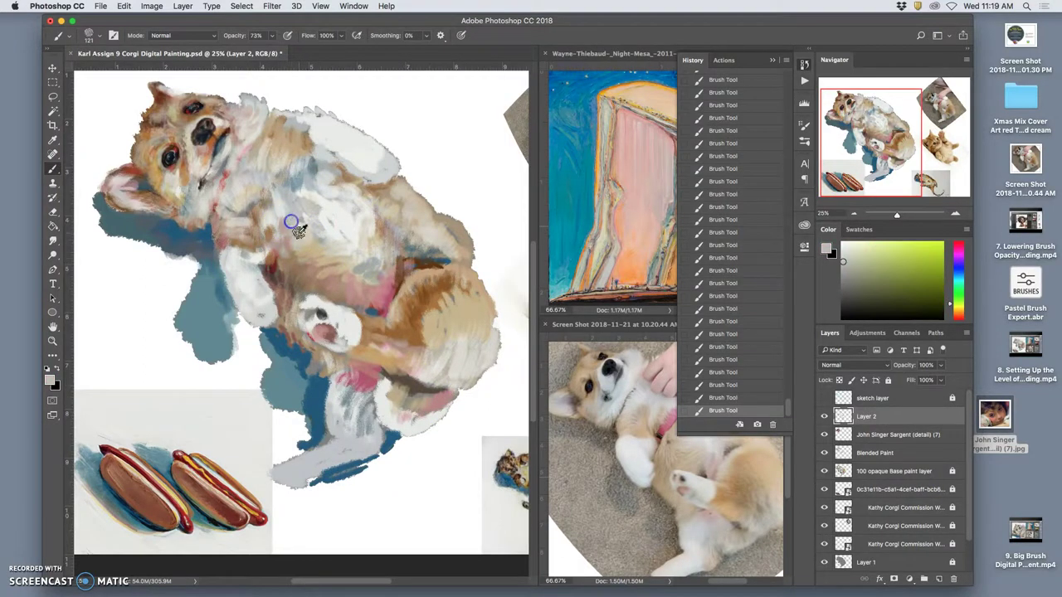
mouse_move(390, 480)
left_mouse_down()
mouse_move(403, 427)
mouse_move(371, 399)
mouse_move(384, 400)
left_mouse_up()
mouse_move(362, 396)
left_mouse_down()
mouse_move(389, 382)
mouse_move(382, 392)
left_mouse_up()
left_click(379, 452)
mouse_move(447, 408)
left_mouse_down()
mouse_move(440, 398)
mouse_move(422, 414)
left_mouse_up()
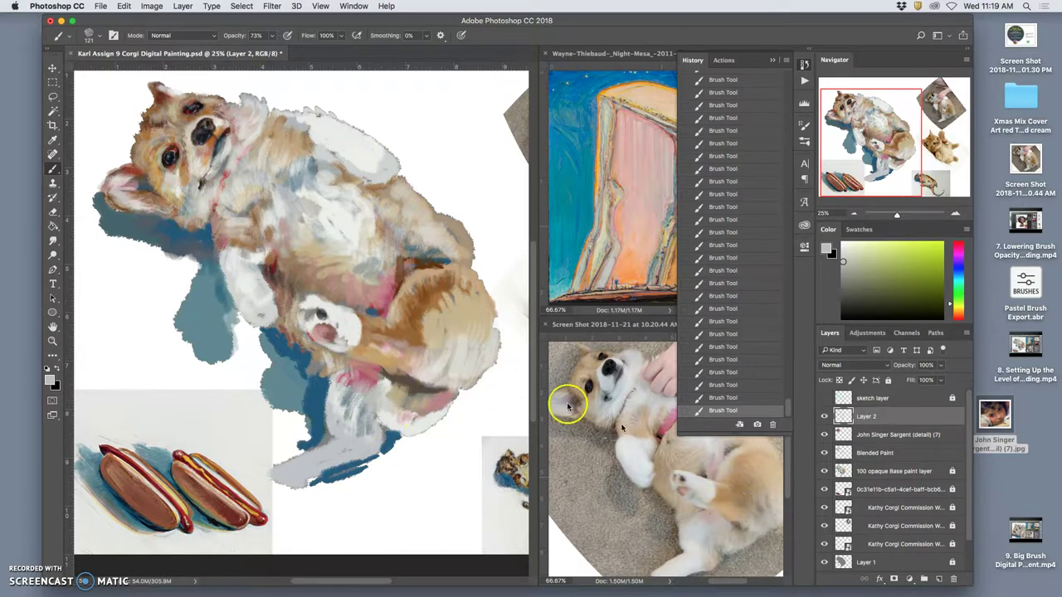
left_click(419, 374)
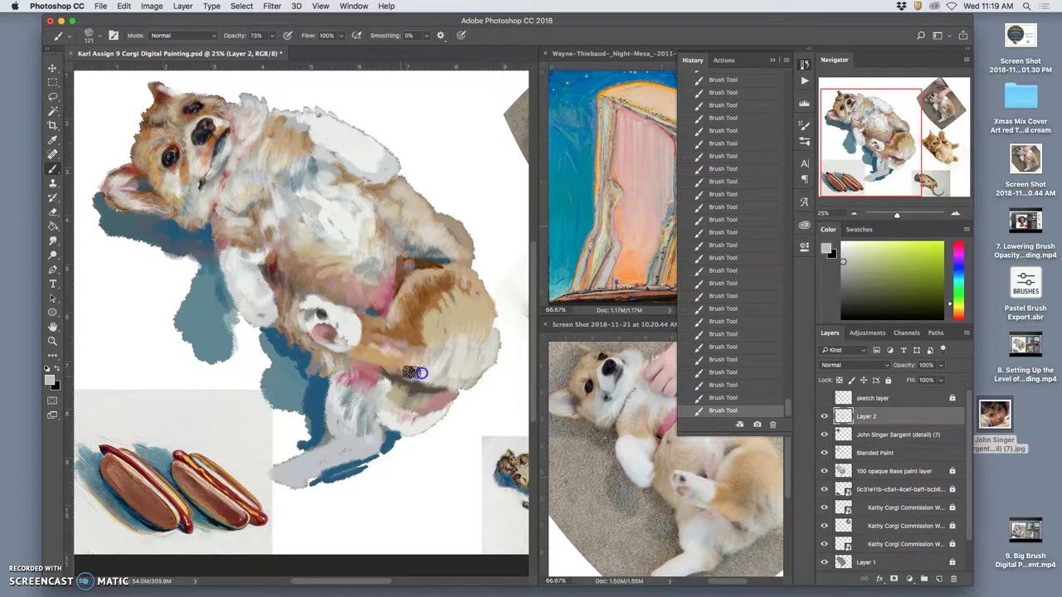
left_click_drag(436, 384, 452, 390)
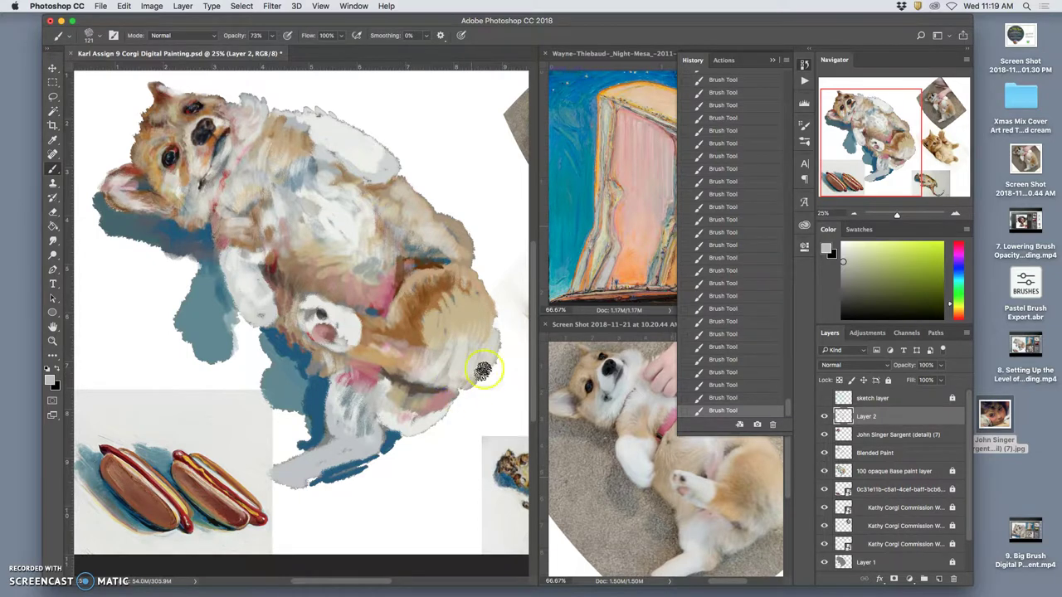
mouse_move(422, 330)
left_mouse_down()
mouse_move(368, 346)
mouse_move(393, 340)
mouse_move(373, 346)
mouse_move(406, 384)
left_mouse_up()
Sample dark grey-brown from the shadow under the rump and tone down the pink at the top of the extended hind leg.
left_click(404, 386, "alt")
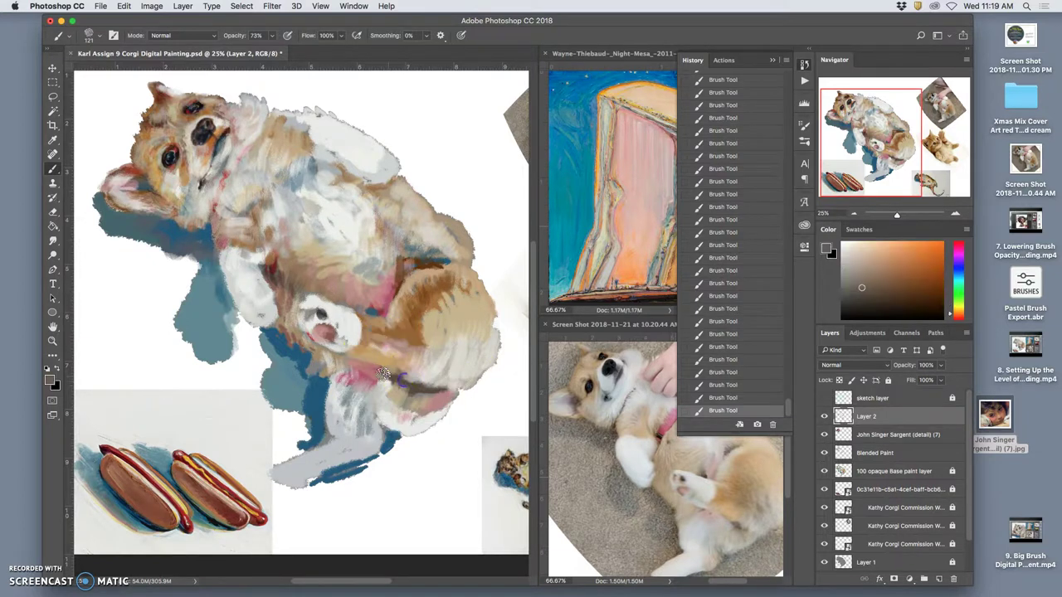
mouse_move(350, 365)
left_mouse_down()
mouse_move(362, 364)
mouse_move(358, 379)
left_mouse_up()
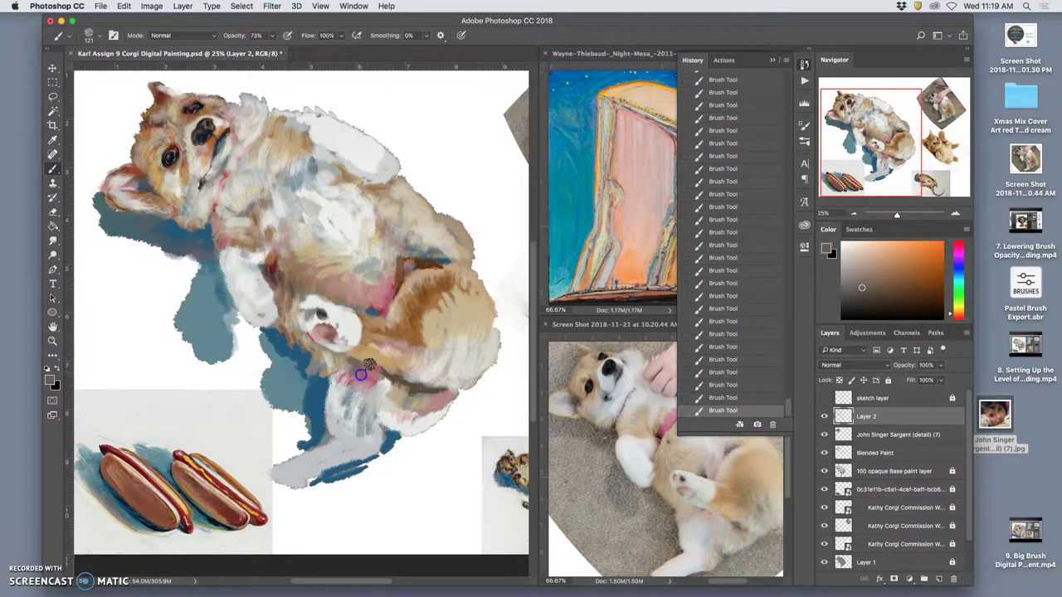
mouse_move(405, 306)
left_mouse_down()
mouse_move(372, 311)
mouse_move(427, 305)
mouse_move(425, 348)
mouse_move(388, 439)
mouse_move(423, 225)
mouse_move(413, 285)
mouse_move(423, 276)
mouse_move(407, 285)
mouse_move(394, 246)
mouse_move(385, 304)
mouse_move(379, 444)
mouse_move(394, 447)
mouse_move(387, 415)
left_mouse_up()
Sample off-white from the fur beneath the rump and blend light strokes over the extended hind foot.
left_click(395, 270, "alt")
left_click(387, 415, "alt")
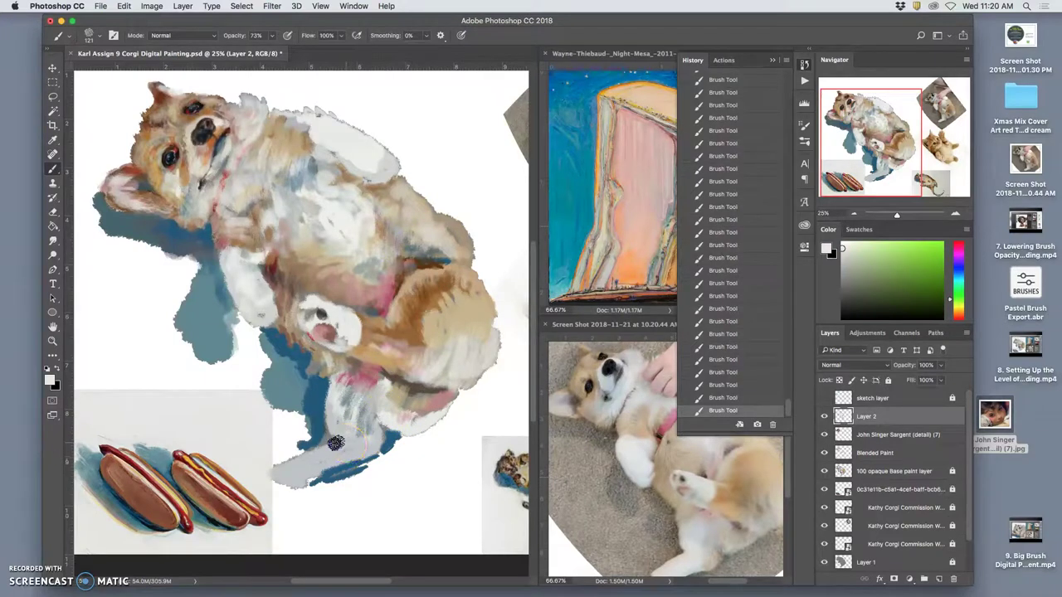
mouse_move(318, 451)
left_mouse_down()
mouse_move(290, 468)
mouse_move(349, 442)
mouse_move(360, 451)
mouse_move(348, 428)
mouse_move(332, 429)
mouse_move(335, 404)
mouse_move(338, 425)
mouse_move(351, 419)
mouse_move(368, 441)
mouse_move(396, 426)
mouse_move(405, 333)
mouse_move(383, 419)
mouse_move(376, 448)
left_mouse_up()
Sample brown from the thigh and a softer tan from the belly, and brush the fur edge around the raised paw.
left_click(405, 333, "alt")
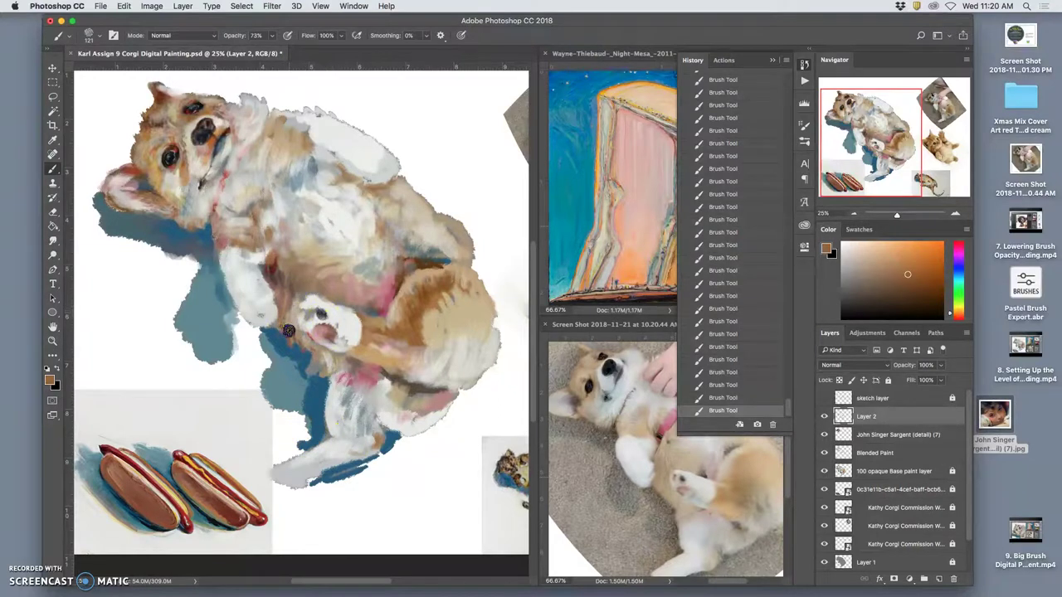
left_click_drag(290, 312, 300, 297)
left_click_drag(313, 345, 299, 336)
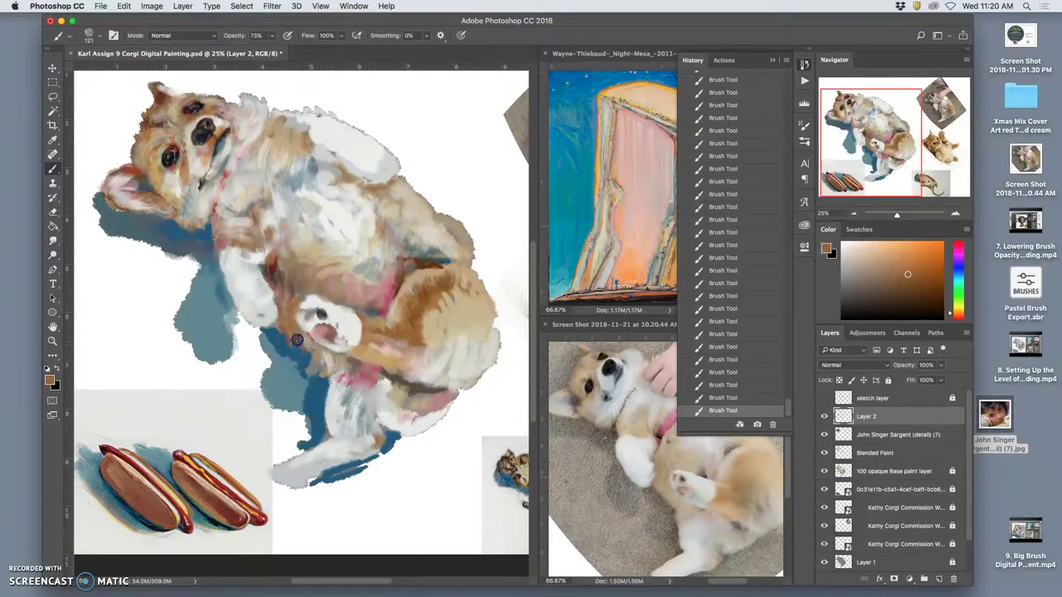
left_click(295, 339)
left_click(326, 259, "alt")
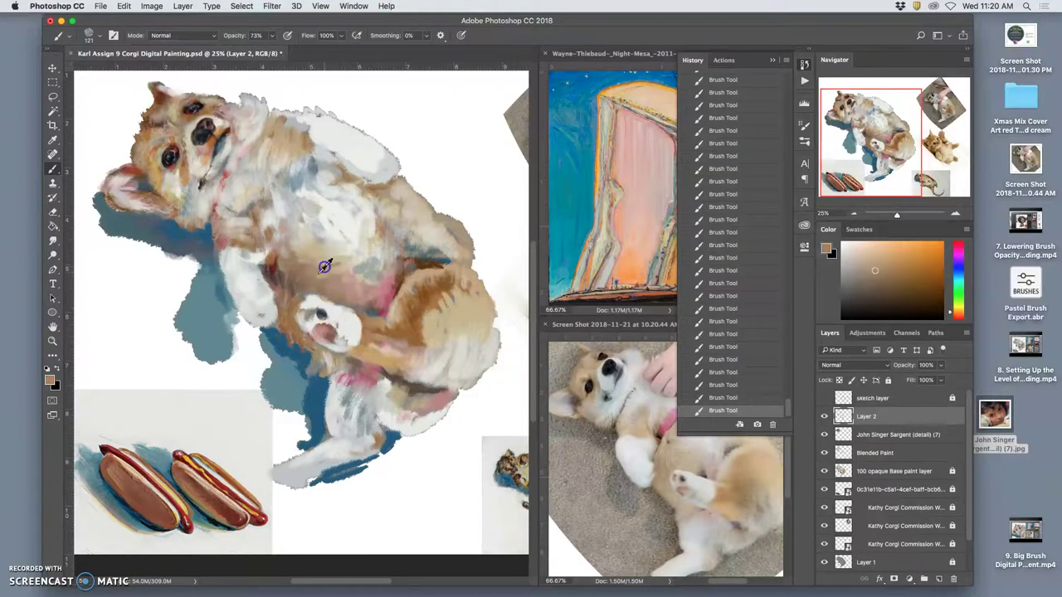
mouse_move(297, 292)
left_mouse_down()
mouse_move(303, 301)
mouse_move(290, 313)
mouse_move(306, 343)
left_mouse_up()
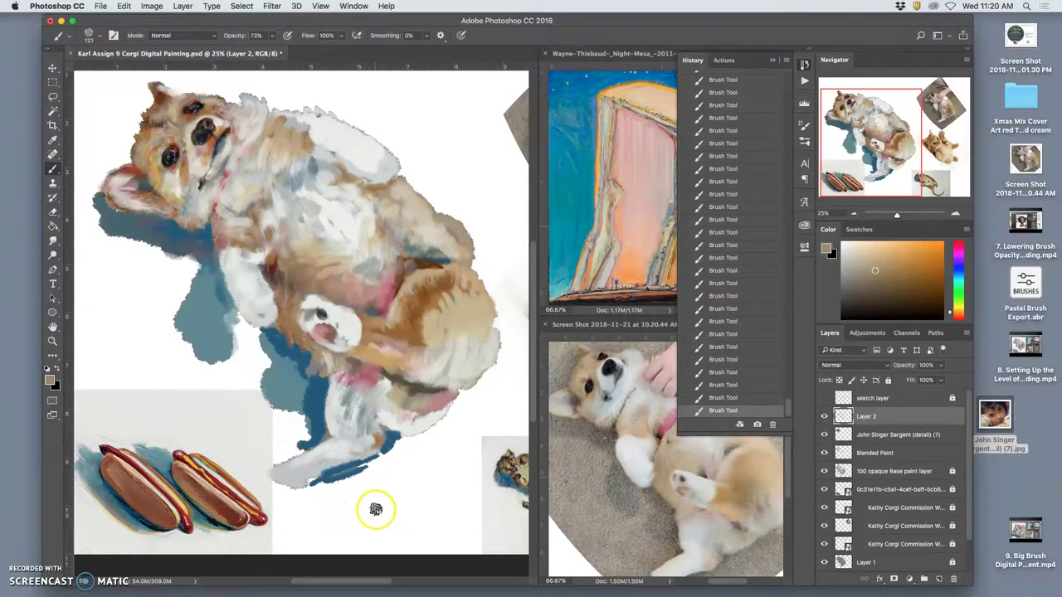
Sample light grey and off-white from the extended hind leg and brush fur strokes along its edge beside the blue shadow.
left_click(332, 390)
left_click(272, 287)
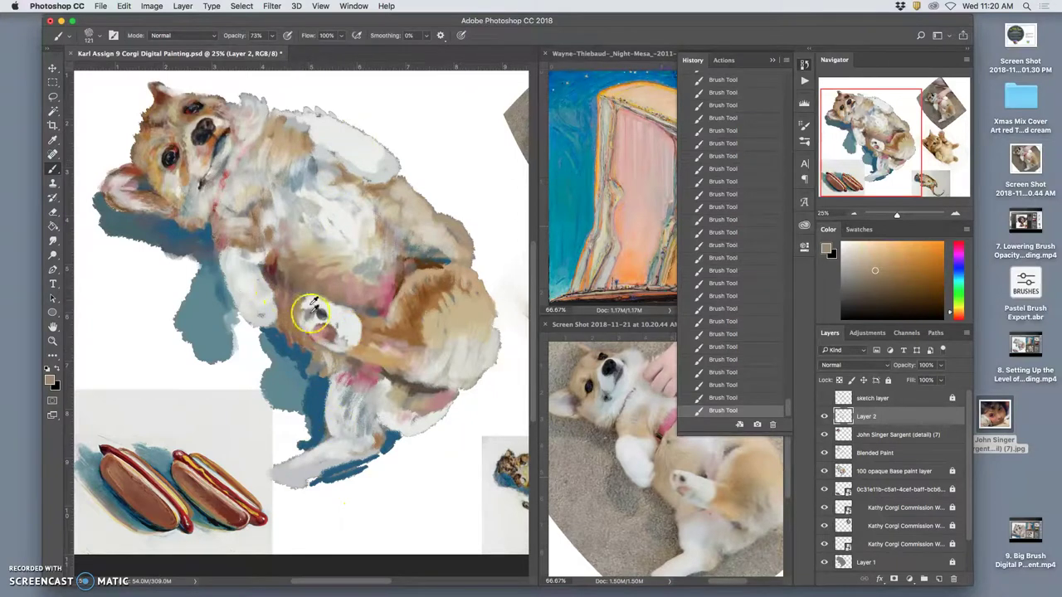
left_click(367, 357)
mouse_move(329, 401)
left_mouse_down()
mouse_move(329, 436)
mouse_move(351, 409)
mouse_move(329, 410)
mouse_move(337, 383)
left_mouse_up()
left_click(338, 418, "alt")
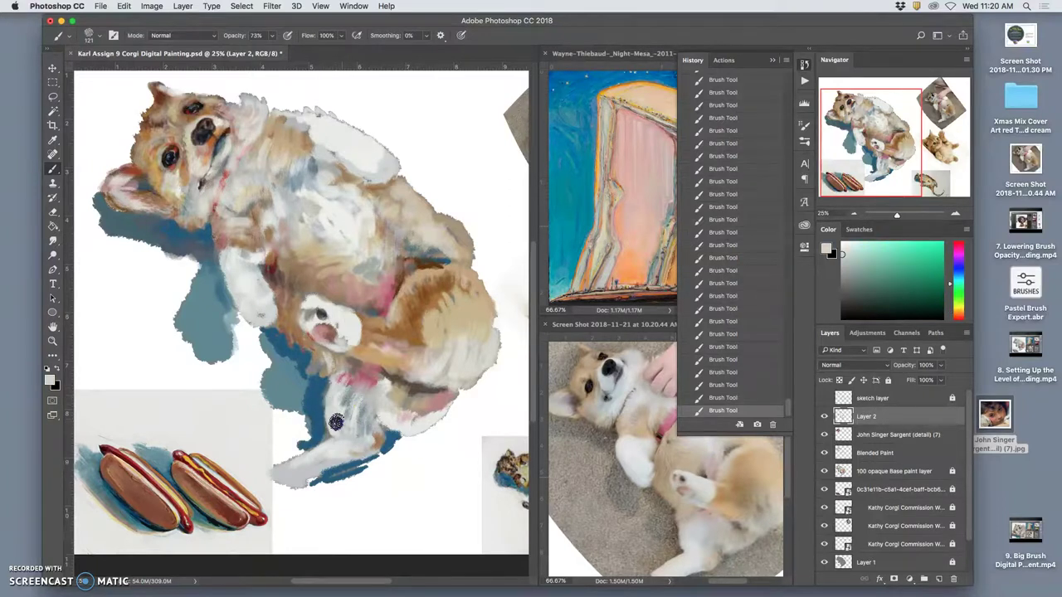
left_click(323, 416, "alt")
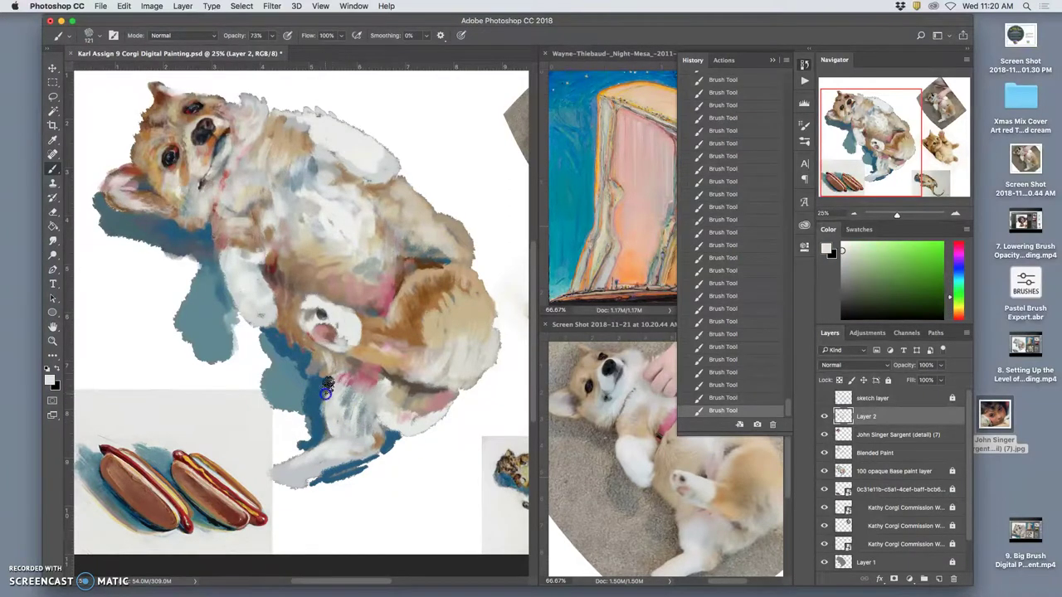
Sample dark red from beside the front leg and muted pink from the groin, and brush warm accents onto the extended hind leg.
left_click(273, 271, "alt")
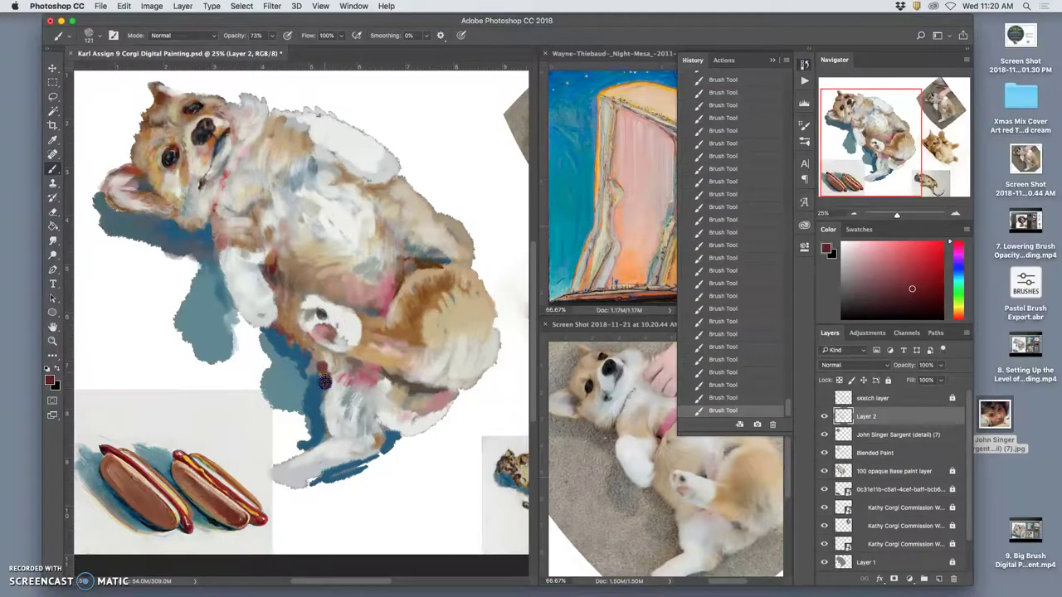
left_click(377, 301, "alt")
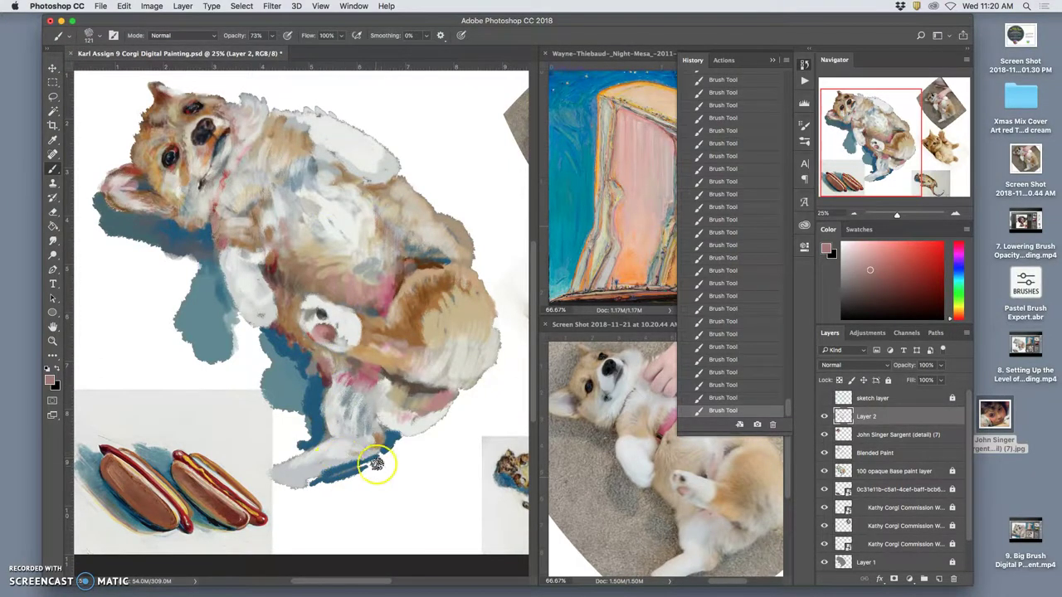
mouse_move(253, 214)
left_mouse_down()
mouse_move(239, 226)
mouse_move(285, 254)
mouse_move(273, 261)
mouse_move(208, 213)
mouse_move(215, 230)
left_mouse_up()
Sample dark blue-grey from below the muzzle and brush shadow accents into the groin crease beside the thigh.
left_click(276, 265, "alt")
left_click(218, 156, "alt")
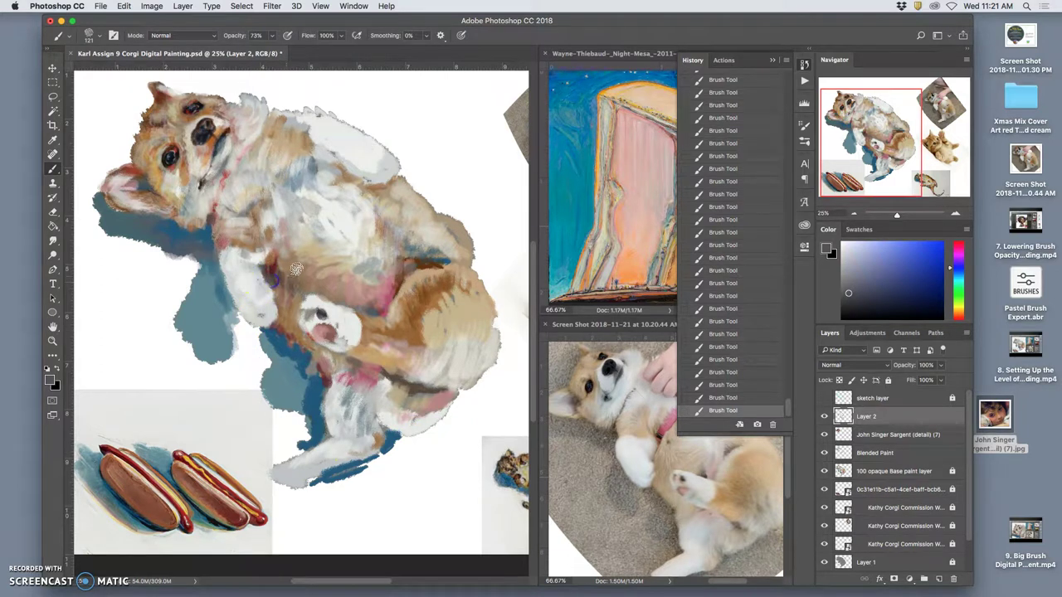
mouse_move(369, 309)
left_mouse_down()
mouse_move(395, 329)
mouse_move(372, 364)
mouse_move(395, 376)
mouse_move(375, 310)
left_mouse_up()
left_click_drag(392, 307, 393, 296)
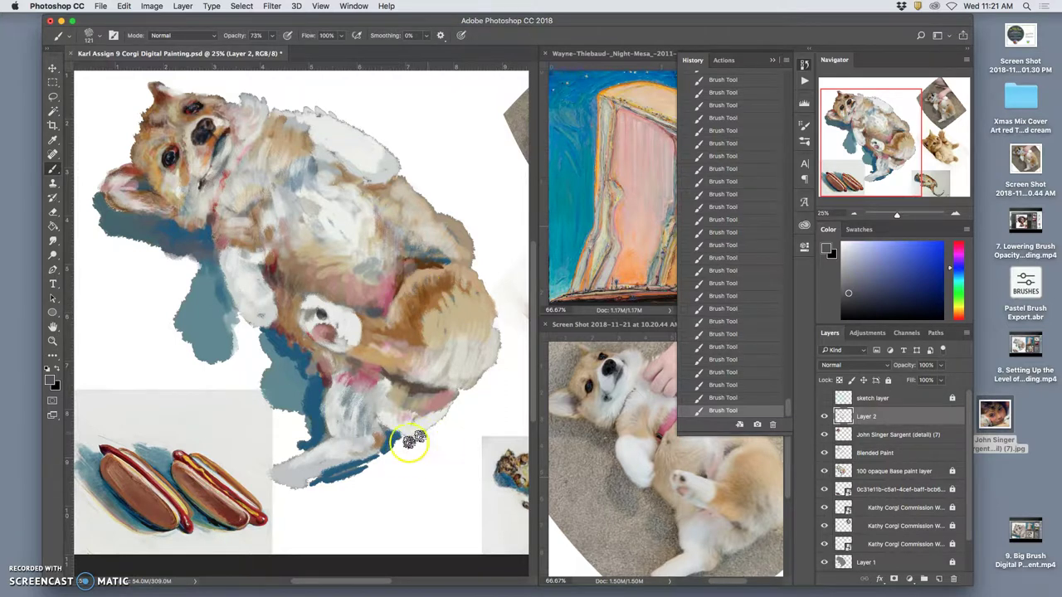
Brush dark grey shading onto the extended hind leg and blend sampled off-white highlights over the leg and foot.
mouse_move(384, 439)
left_mouse_down()
mouse_move(366, 409)
mouse_move(360, 420)
mouse_move(374, 425)
mouse_move(374, 417)
mouse_move(384, 433)
mouse_move(390, 420)
mouse_move(355, 459)
mouse_move(369, 462)
mouse_move(295, 475)
left_mouse_up()
left_click(391, 420, "alt")
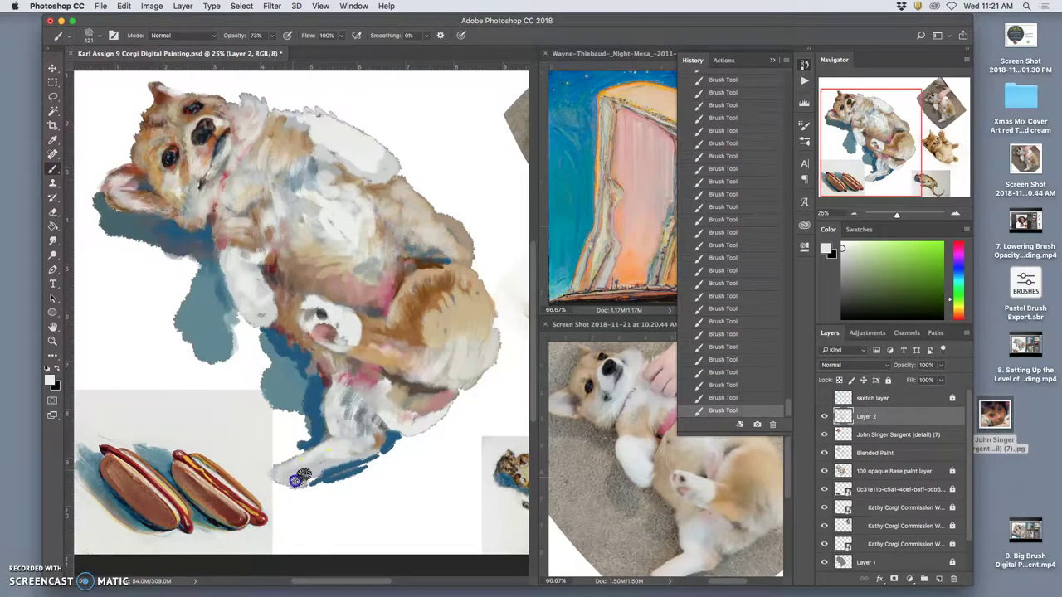
mouse_move(350, 331)
left_mouse_down()
mouse_move(300, 470)
mouse_move(343, 463)
mouse_move(360, 446)
left_mouse_up()
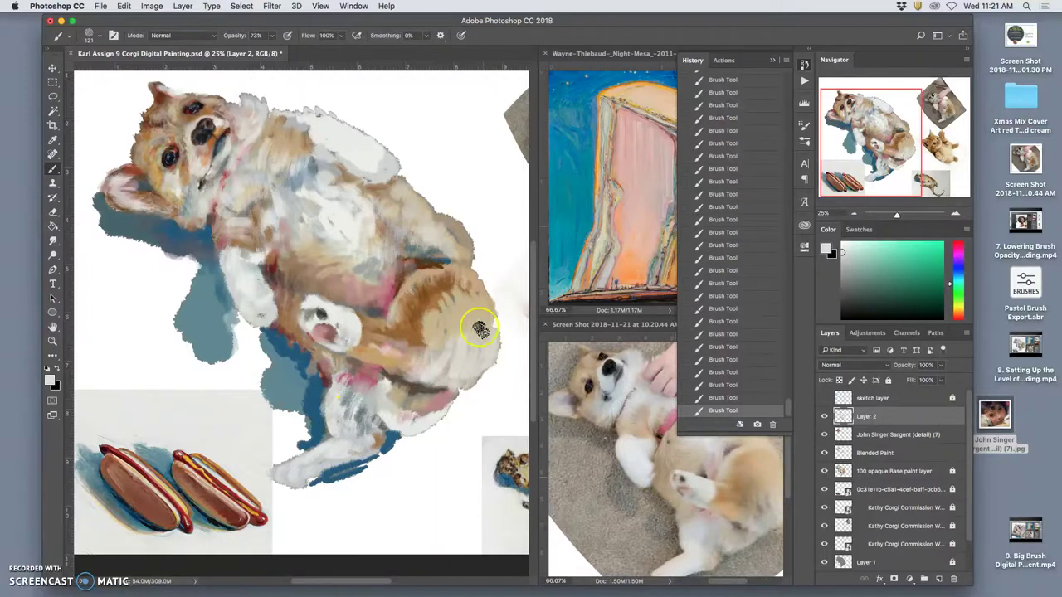
Sample pale warm grey from the flank and soften the outer fur edge above the thigh.
left_click(436, 229, "alt")
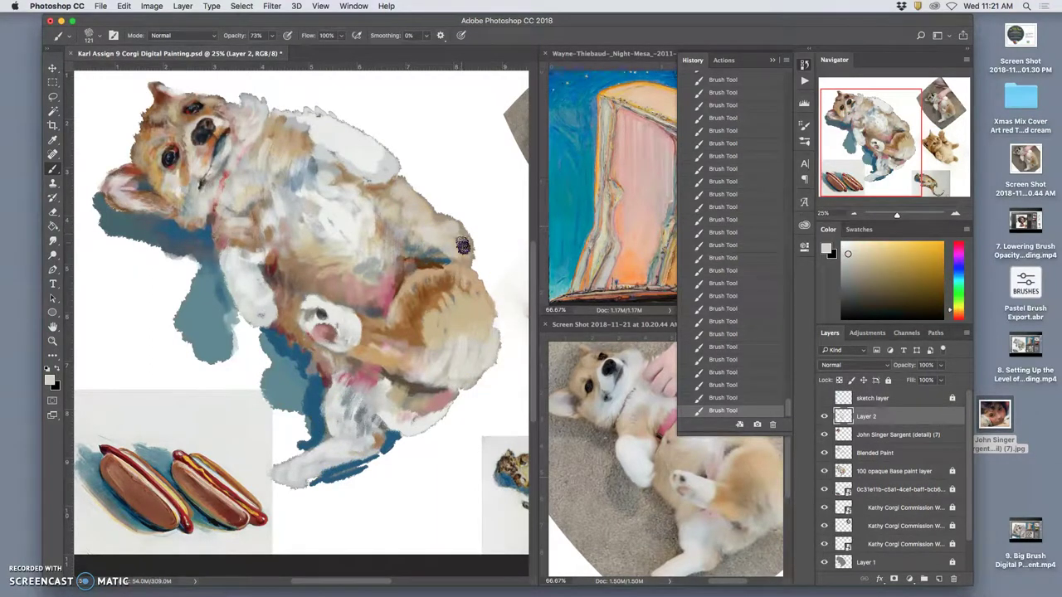
mouse_move(463, 246)
left_mouse_down()
mouse_move(467, 262)
mouse_move(460, 241)
left_mouse_up()
left_click(456, 231, "alt")
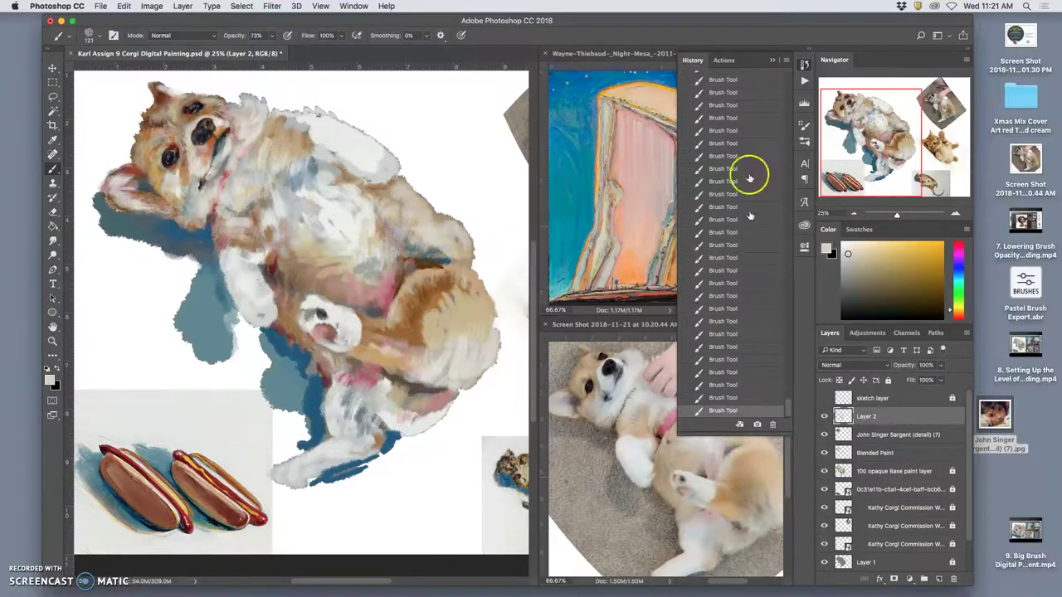
Collapse the history list, sample beige from the flank and thigh, and brush it over the fur of the bent thigh.
left_click(772, 60)
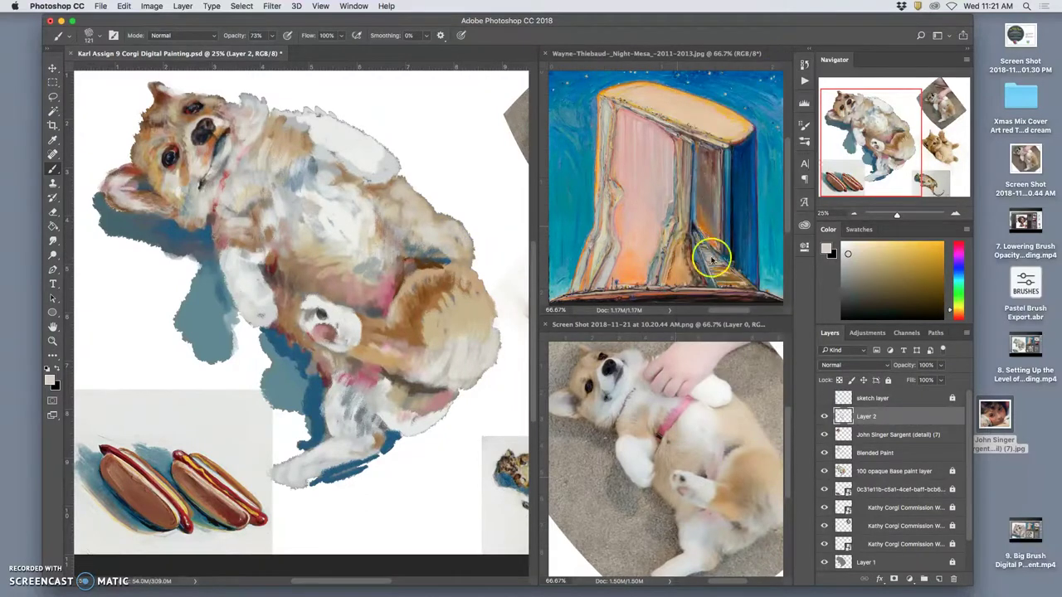
left_click(430, 222, "alt")
left_click(459, 286, "alt")
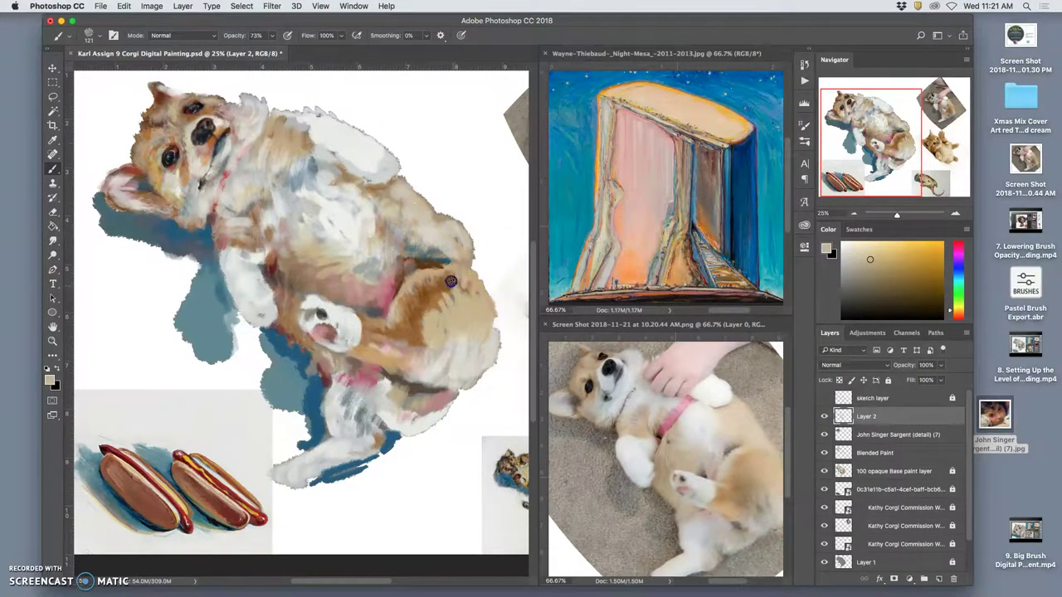
mouse_move(422, 309)
left_mouse_down()
mouse_move(468, 282)
mouse_move(422, 316)
left_mouse_up()
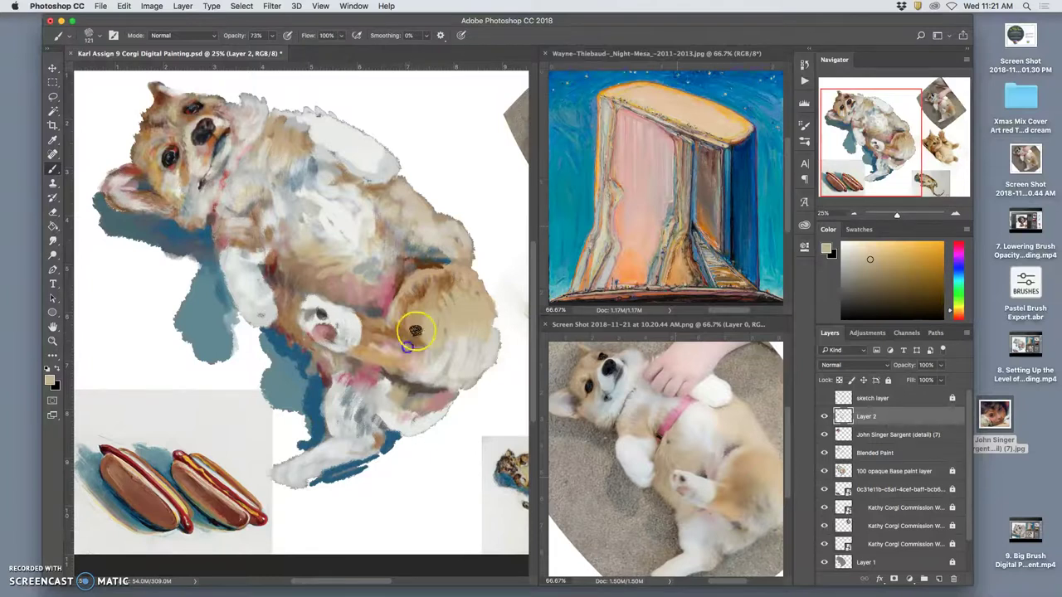
Sample warm brown from the inner thigh, brush fur strokes across the thigh, and blend them with sampled tan and beige.
left_click(421, 290, "alt")
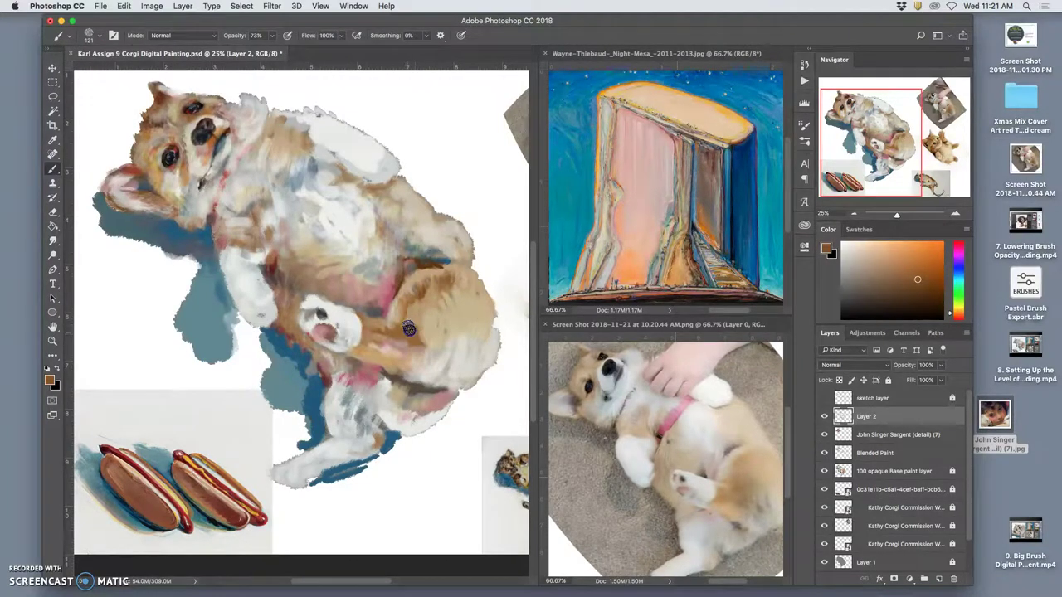
left_click(421, 317, "alt")
left_click(435, 332, "alt")
mouse_move(444, 332)
left_mouse_down()
mouse_move(473, 321)
mouse_move(442, 314)
left_mouse_up()
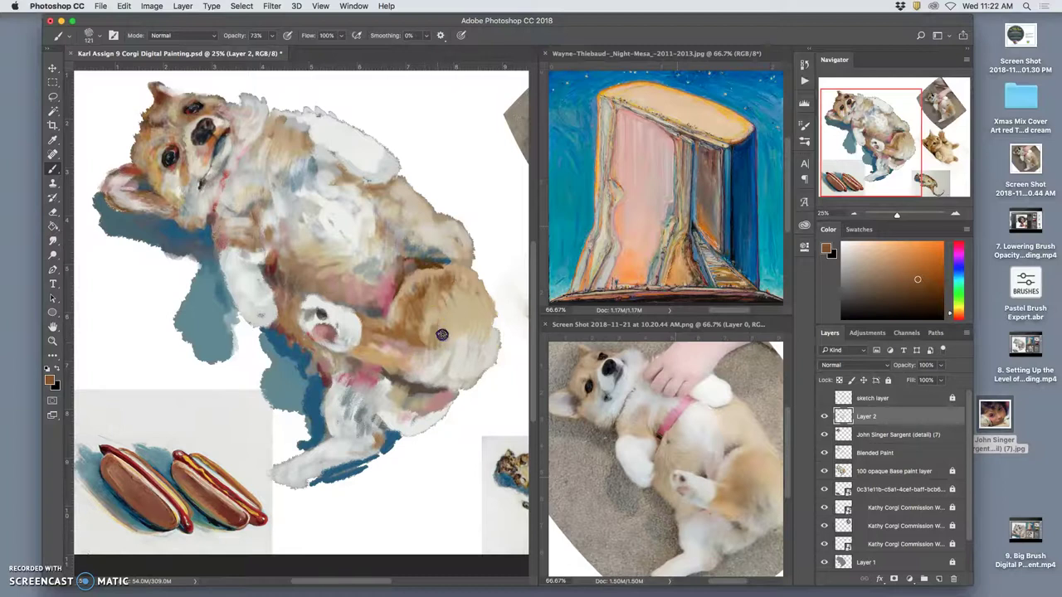
left_click(446, 312, "alt")
mouse_move(448, 322)
left_mouse_down()
mouse_move(419, 342)
mouse_move(419, 355)
mouse_move(426, 342)
mouse_move(430, 357)
mouse_move(437, 345)
mouse_move(447, 355)
mouse_move(450, 330)
left_mouse_up()
left_click(435, 350, "alt")
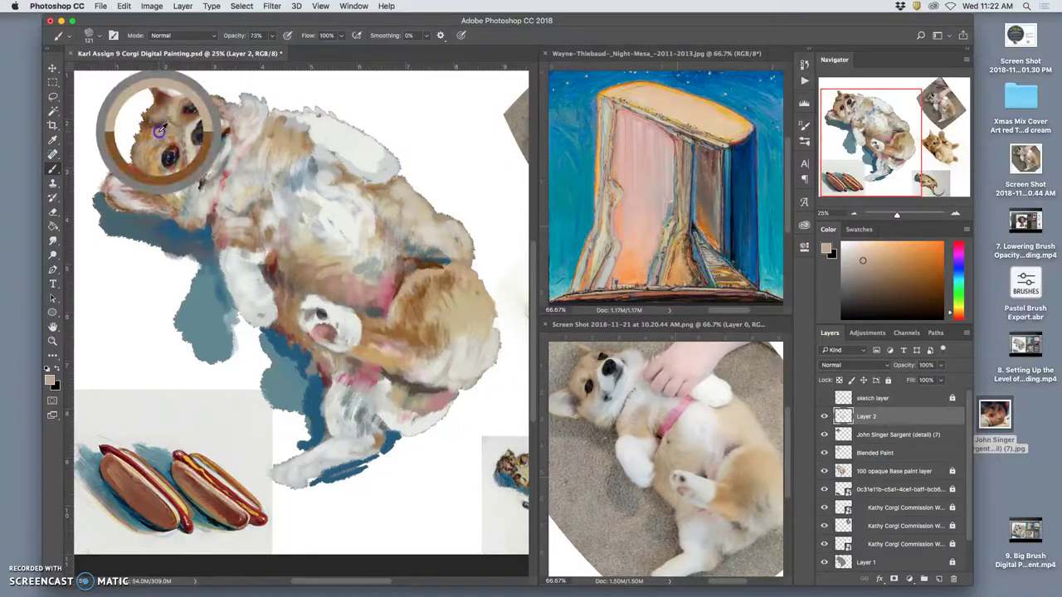
Sample muted beige, golden brown, dark brown and near-black from the head and brush fur accents along the forehead's outer edge.
left_click(158, 131, "alt")
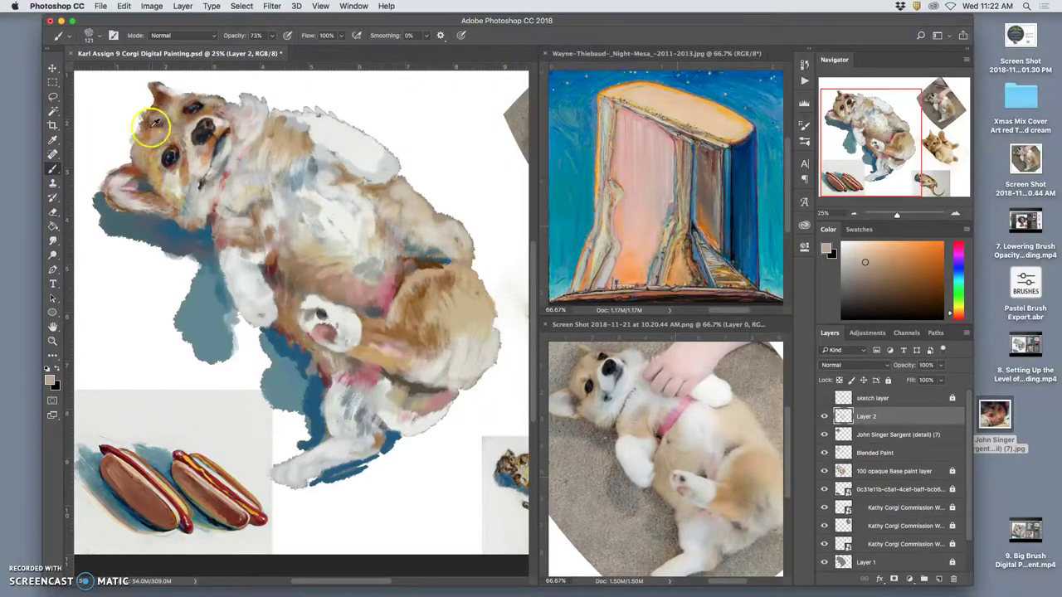
left_click(148, 134, "alt")
left_click_drag(139, 145, 138, 150)
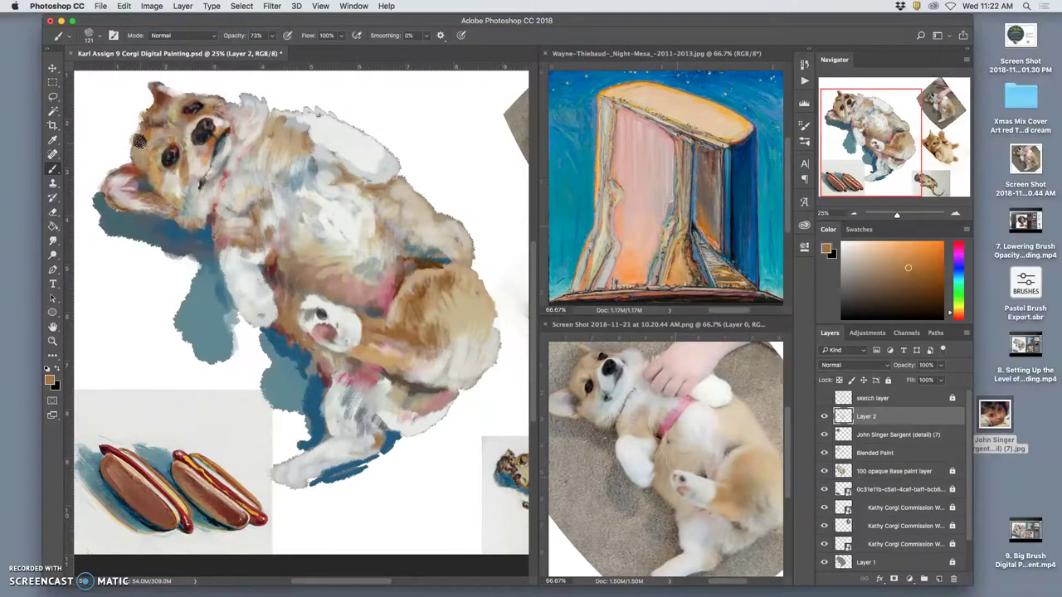
left_click(156, 121, "alt")
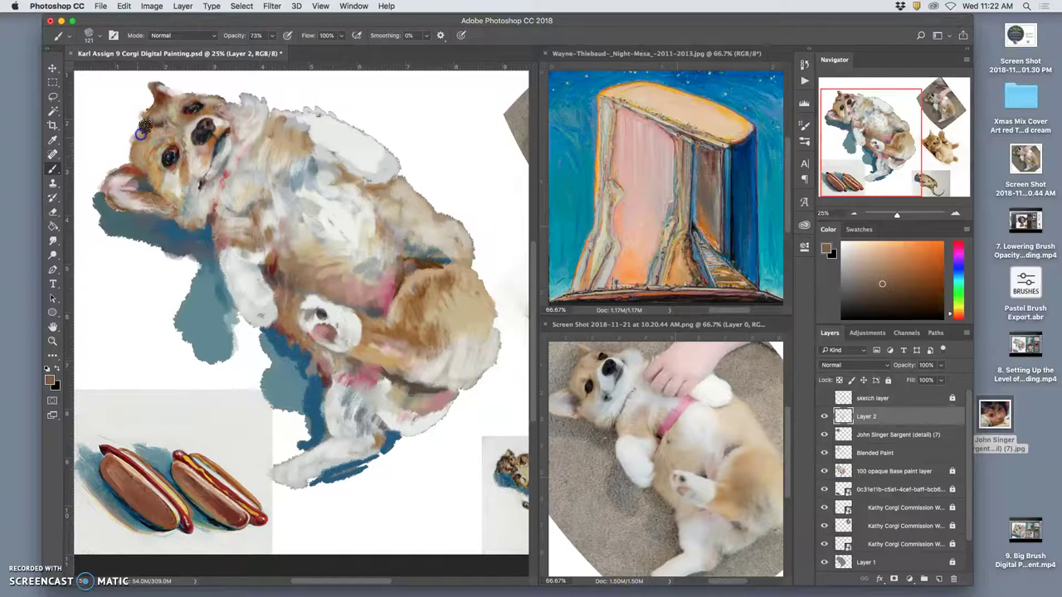
left_click(174, 101, "alt")
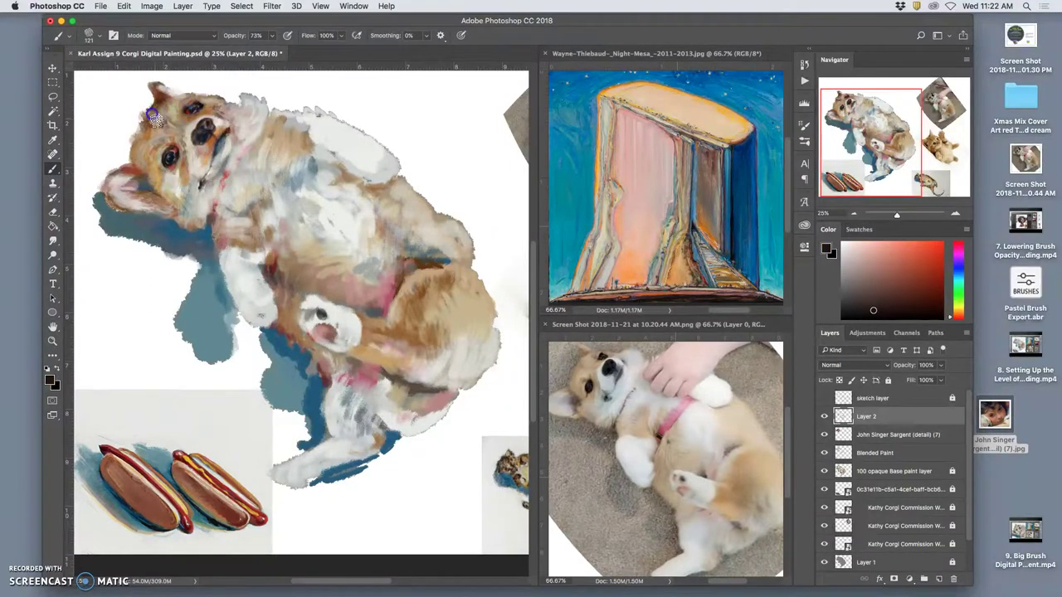
mouse_move(141, 166)
left_mouse_down()
mouse_move(182, 201)
mouse_move(207, 276)
mouse_move(198, 251)
mouse_move(211, 257)
mouse_move(210, 303)
left_mouse_up()
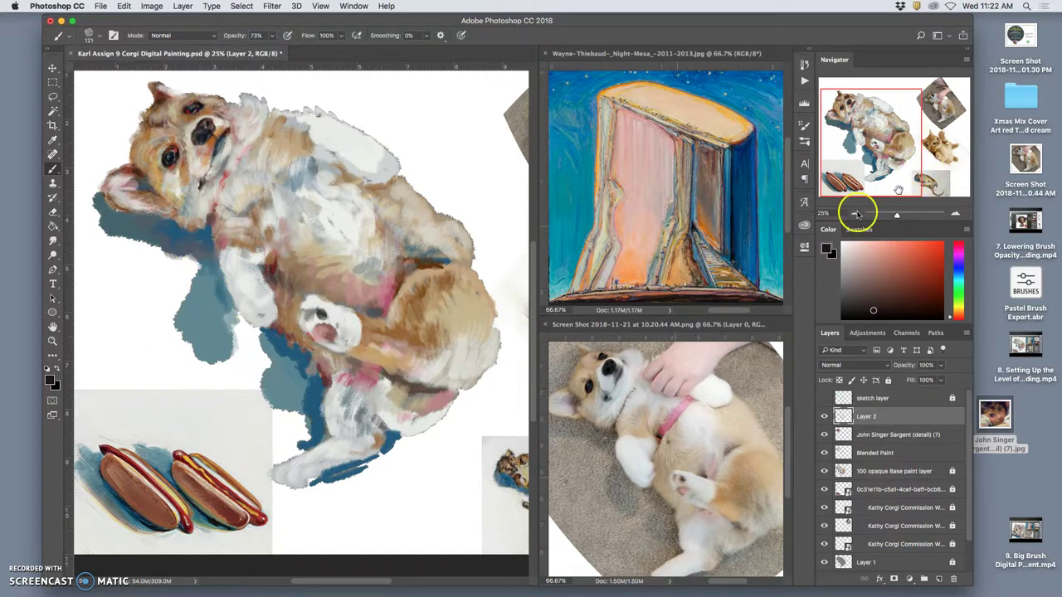
mouse_move(244, 379)
left_mouse_down()
mouse_move(244, 349)
mouse_move(255, 355)
left_mouse_up()
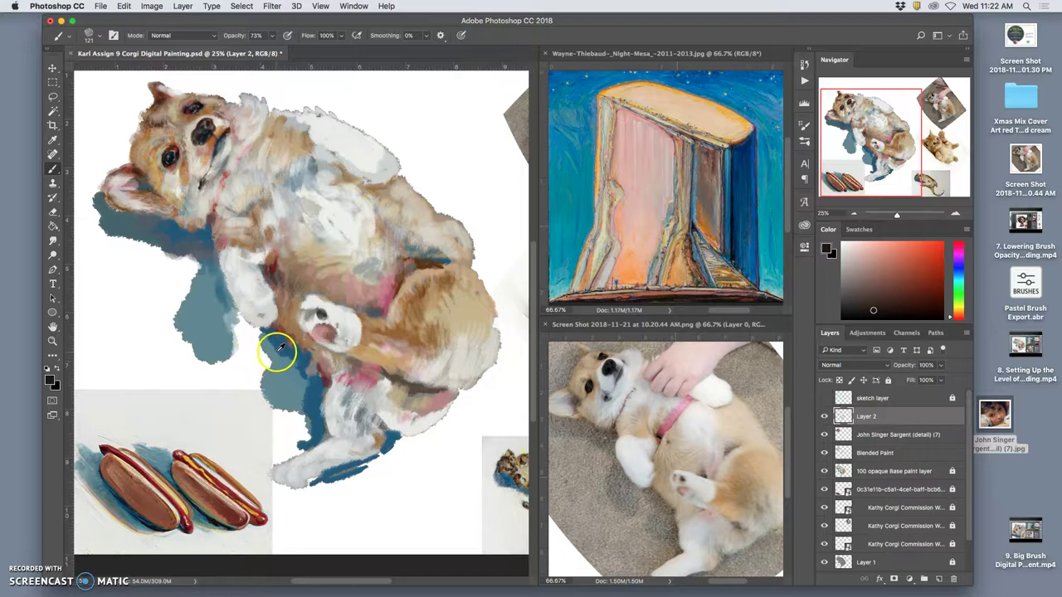
Sample deep blue from the cast shadow beside the extended hind leg and paint it over the shadow's lighter teal area.
left_click(275, 278, "alt")
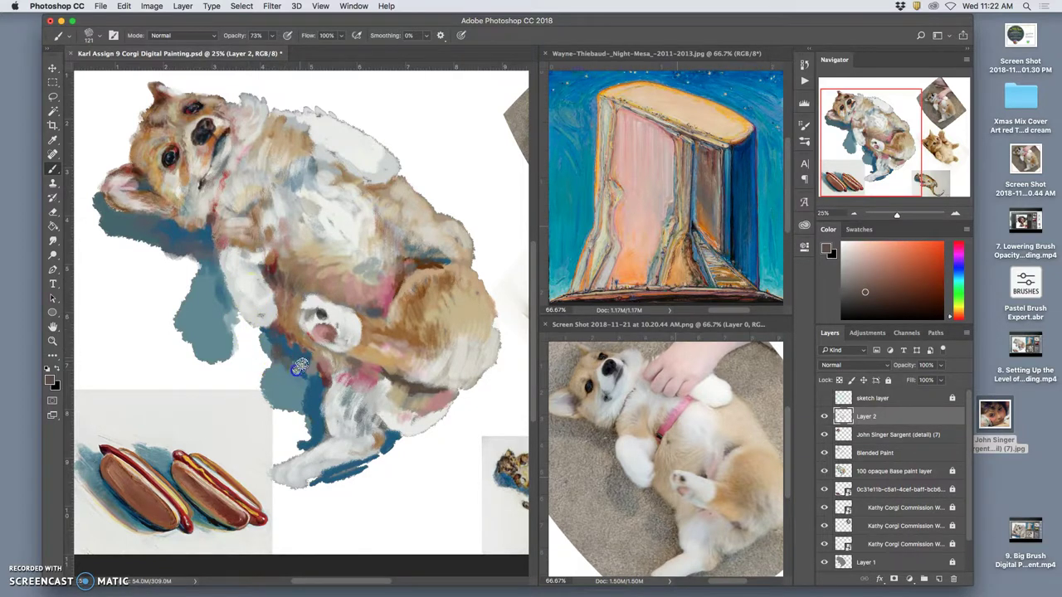
left_click(299, 369, "alt")
left_click(284, 374, "alt")
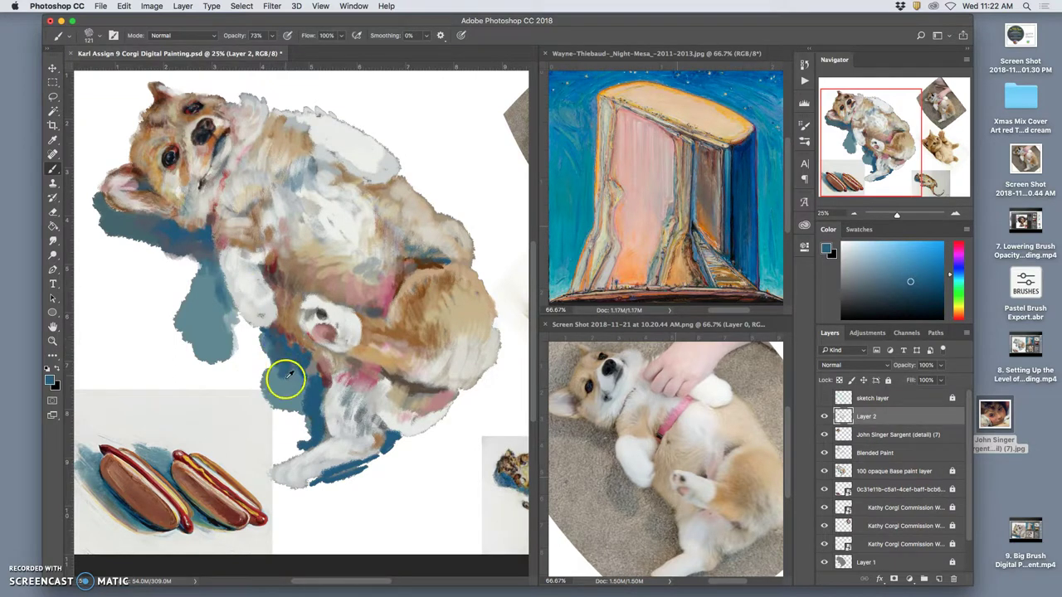
left_click(305, 366, "alt")
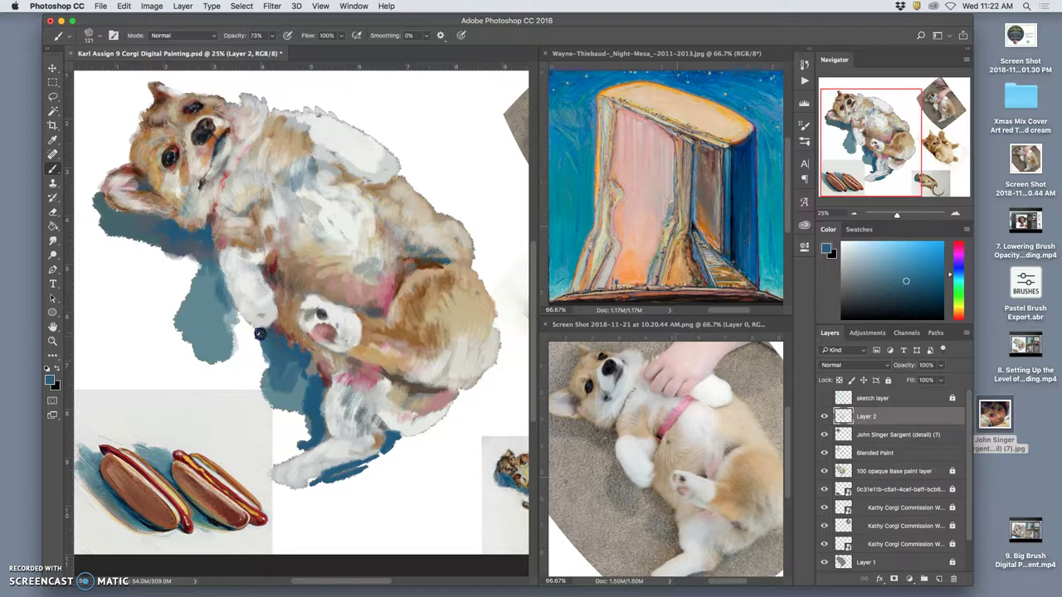
left_click_drag(319, 354, 305, 382)
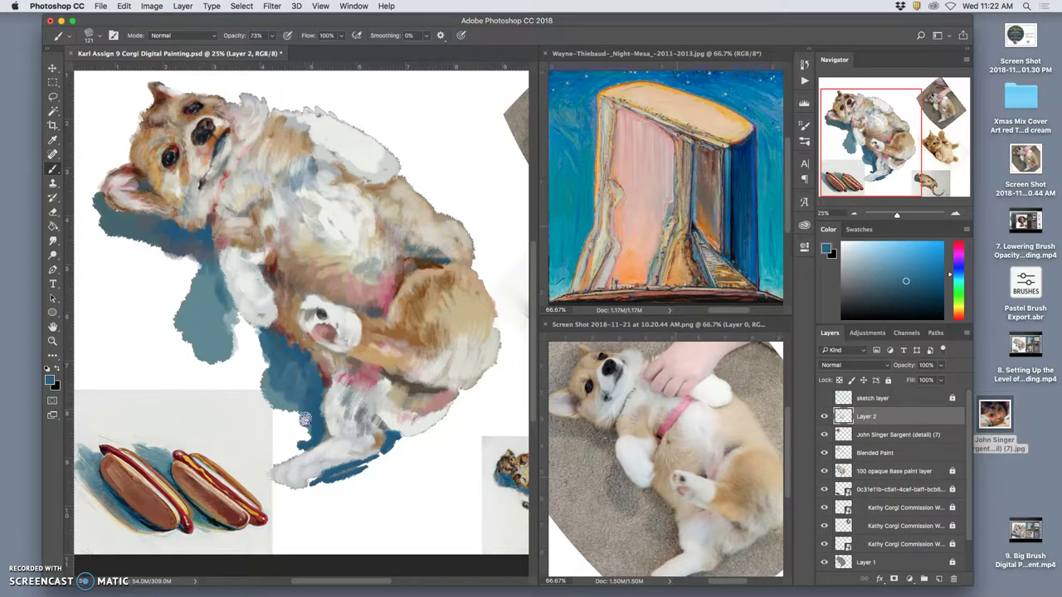
left_click_drag(299, 422, 311, 428)
Brush sampled dark maroon and brown-grey accents into the cast shadows beside the extended hind leg and below the head.
left_click(328, 381, "alt")
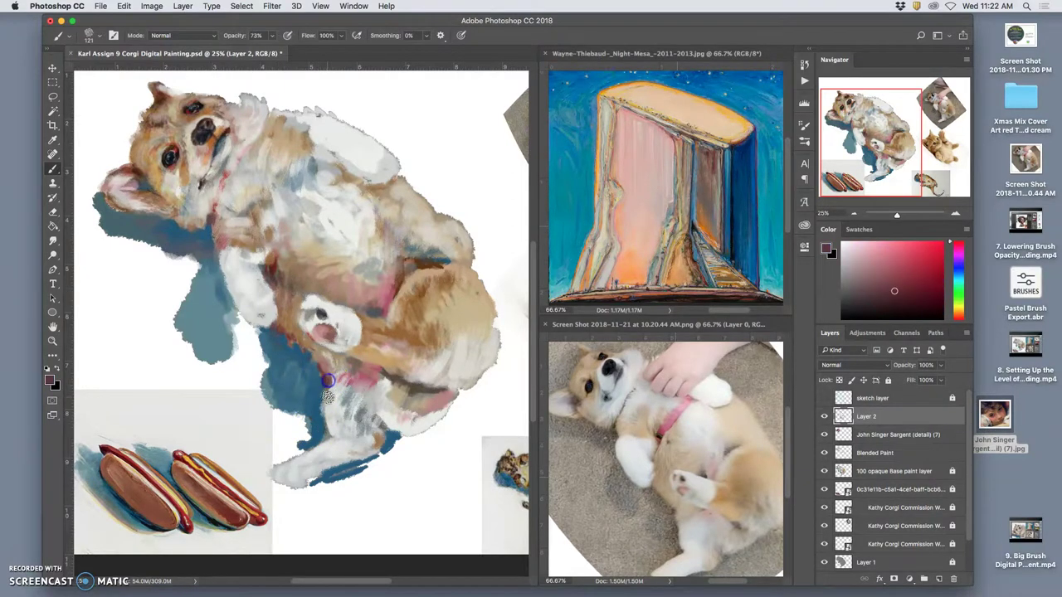
mouse_move(322, 413)
left_mouse_down()
mouse_move(314, 433)
mouse_move(303, 403)
mouse_move(327, 433)
left_mouse_up()
left_click(410, 388, "alt")
left_click(325, 397)
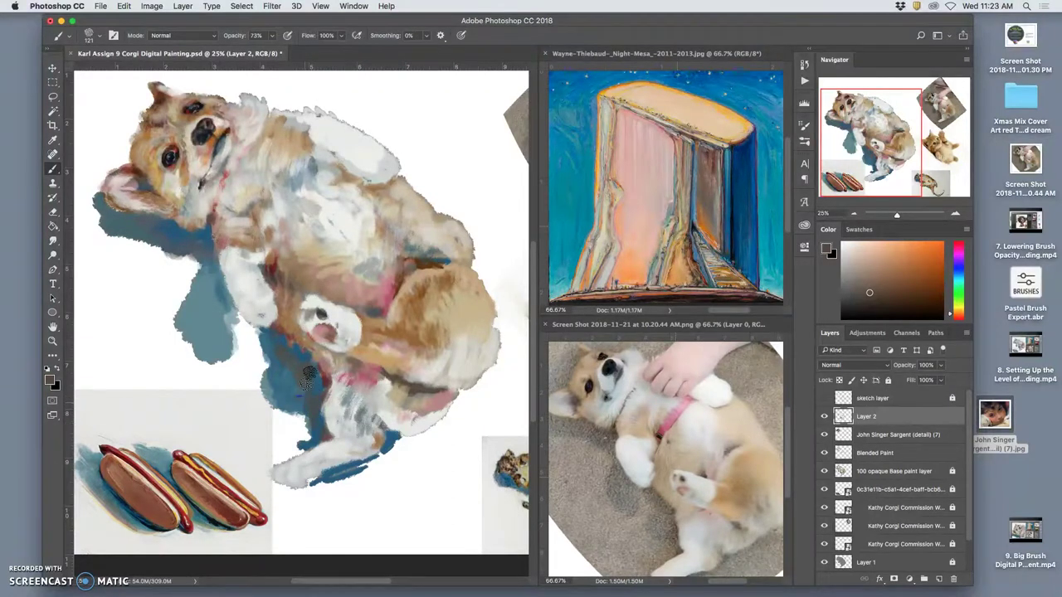
mouse_move(193, 246)
left_mouse_down()
mouse_move(185, 252)
mouse_move(163, 226)
left_mouse_up()
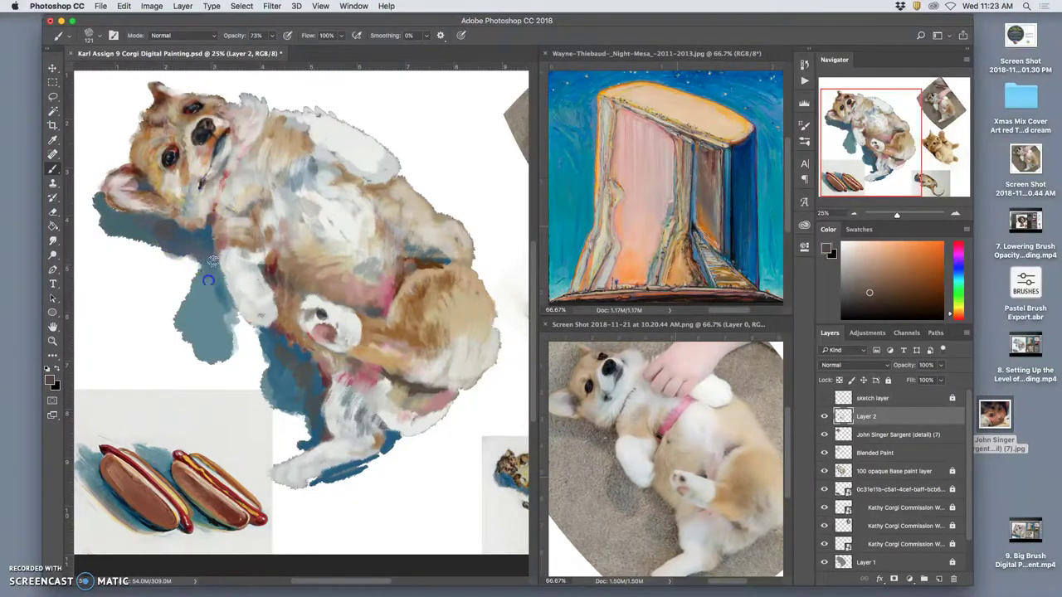
Sample deeper blue from the front paw's cast shadow and blue-grey from the chest, and brush both into that shadow.
left_click(217, 305, "alt")
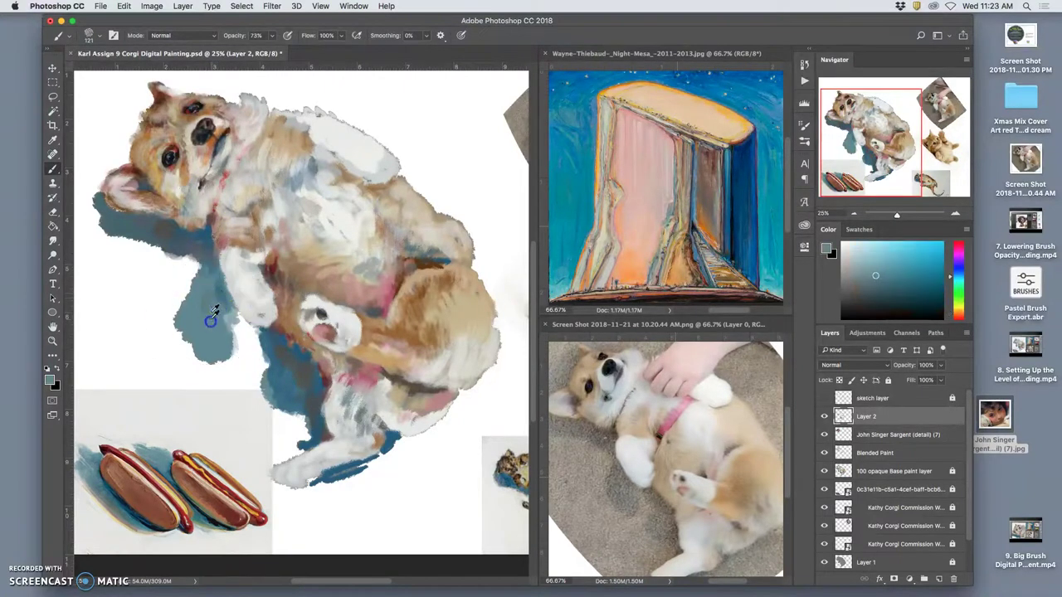
left_click(222, 284, "alt")
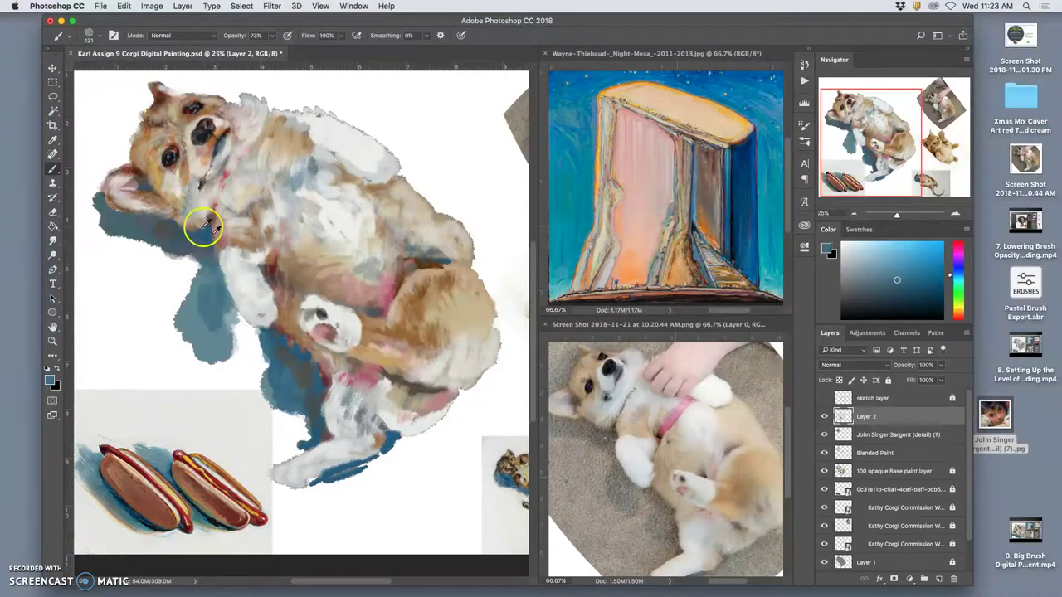
left_click(284, 194, "alt")
mouse_move(196, 294)
left_mouse_down()
mouse_move(197, 317)
mouse_move(210, 312)
mouse_move(209, 328)
mouse_move(222, 325)
mouse_move(224, 345)
mouse_move(232, 338)
mouse_move(199, 347)
left_mouse_up()
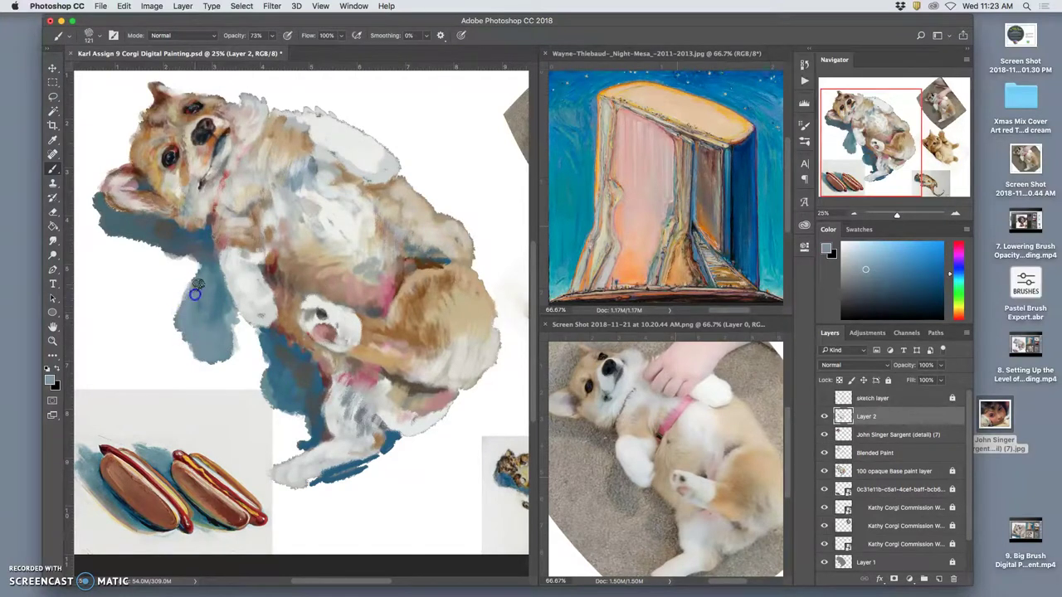
mouse_move(211, 279)
left_mouse_down()
mouse_move(182, 296)
mouse_move(178, 328)
mouse_move(190, 321)
mouse_move(192, 289)
mouse_move(186, 322)
left_mouse_up()
Sample pale blue-grey around the front paw's cast shadow and soften the shadow's outer edge.
left_click(201, 262, "alt")
left_click(192, 297, "alt")
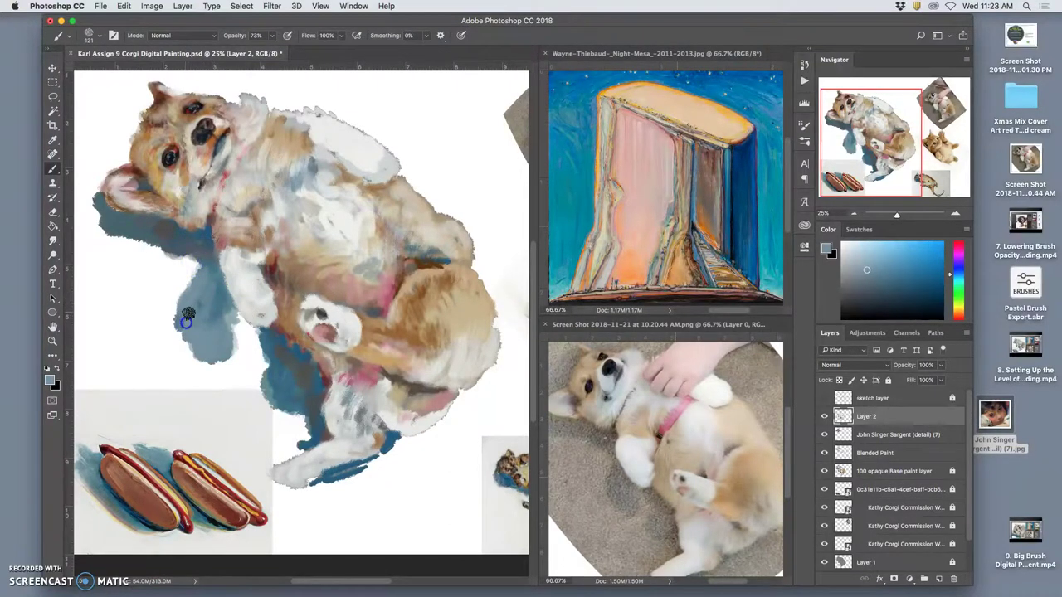
left_click(192, 280, "alt")
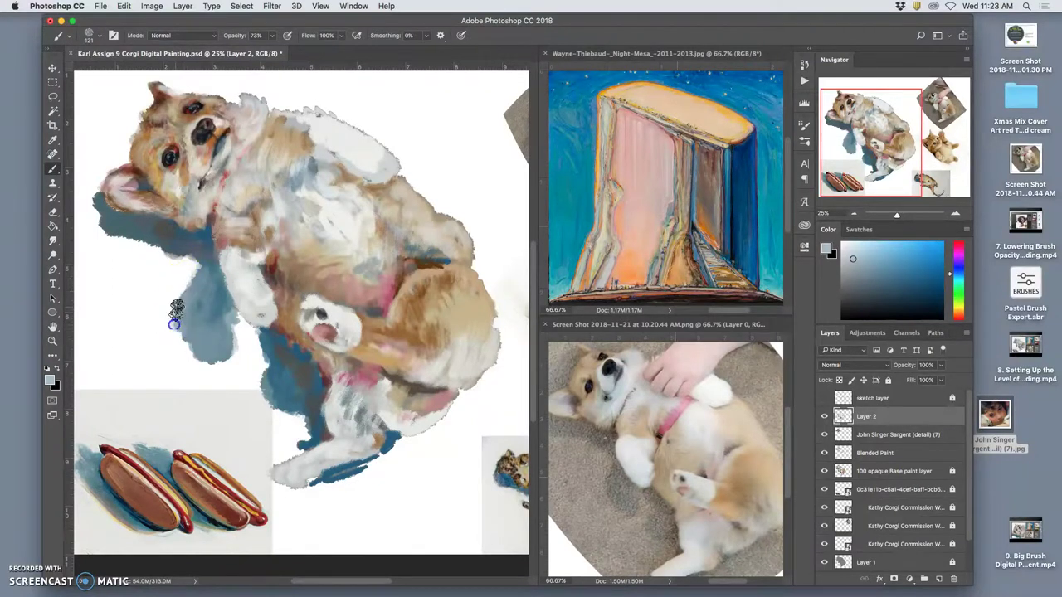
left_click_drag(181, 313, 188, 342)
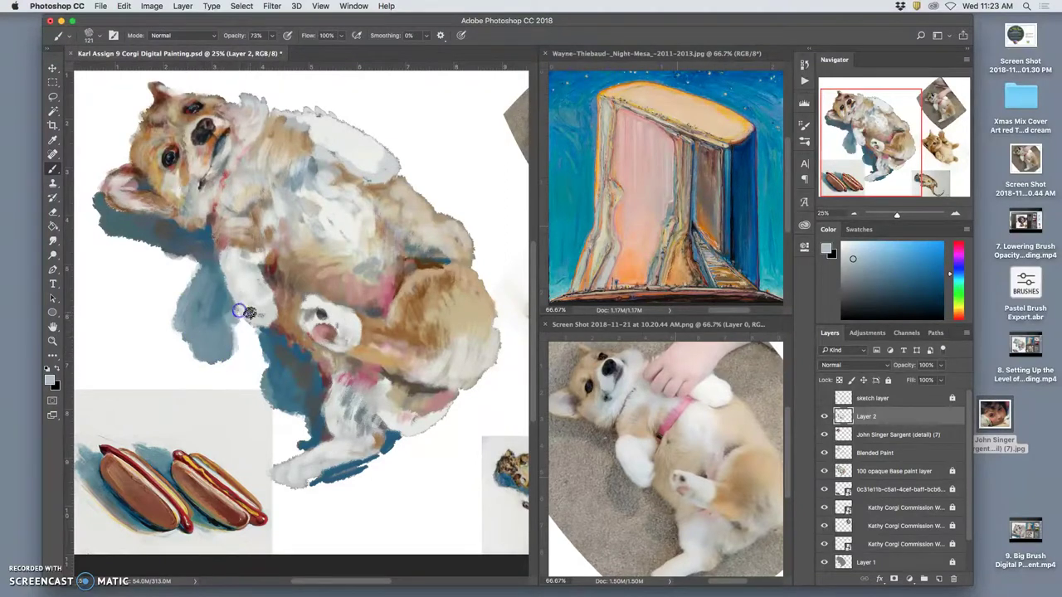
Brush the pale blue-grey over the cast shadow between the front paw and extended hind leg to lighten its outer area.
left_click(292, 391)
mouse_move(292, 392)
left_mouse_down()
mouse_move(268, 373)
mouse_move(270, 357)
left_mouse_up()
left_click(310, 312)
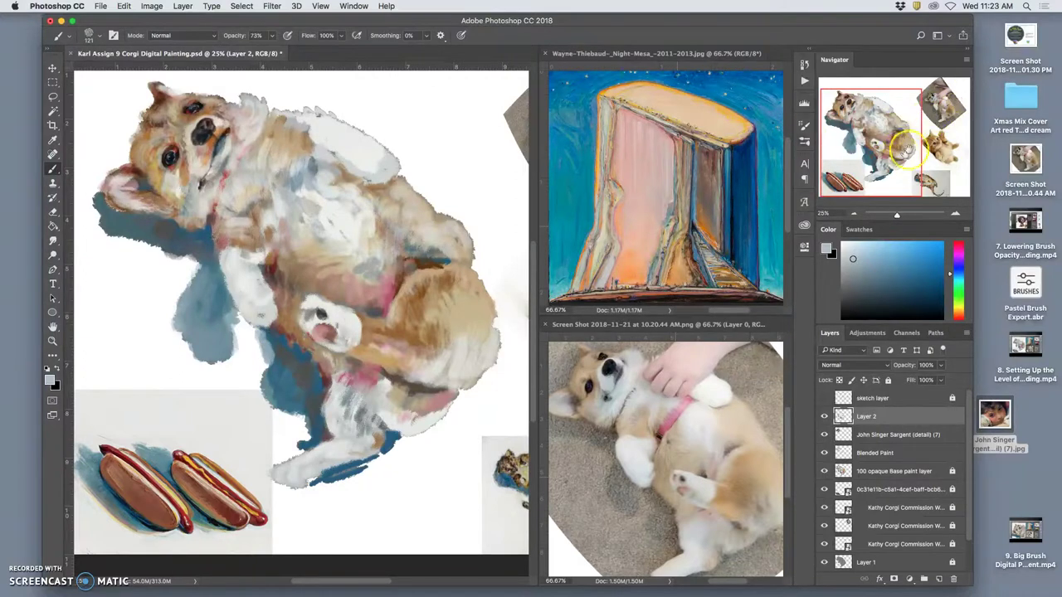
left_click(883, 91)
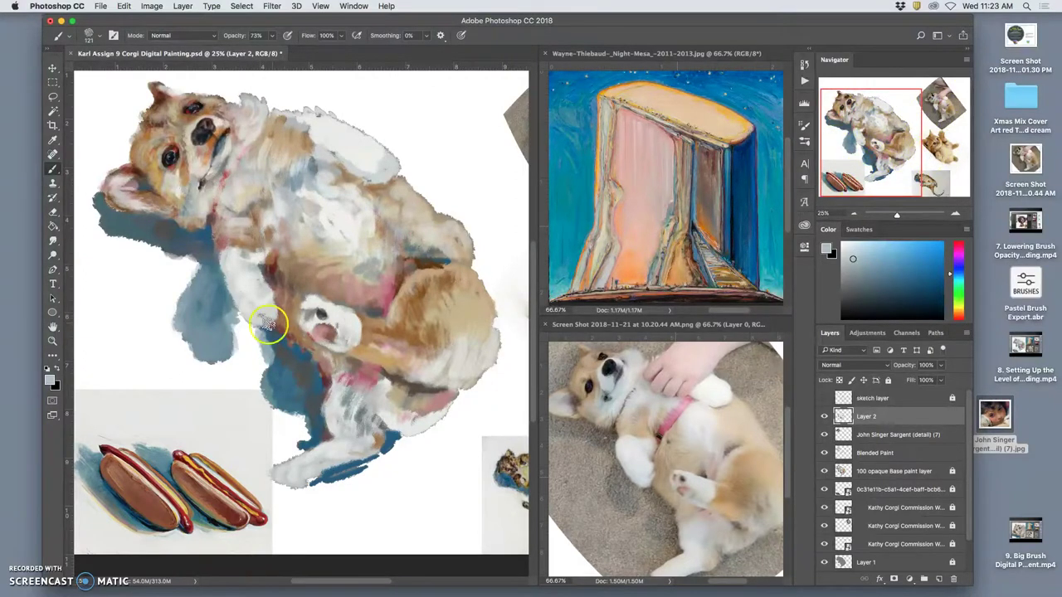
left_click_drag(272, 337, 267, 334)
left_click_drag(276, 386, 283, 393)
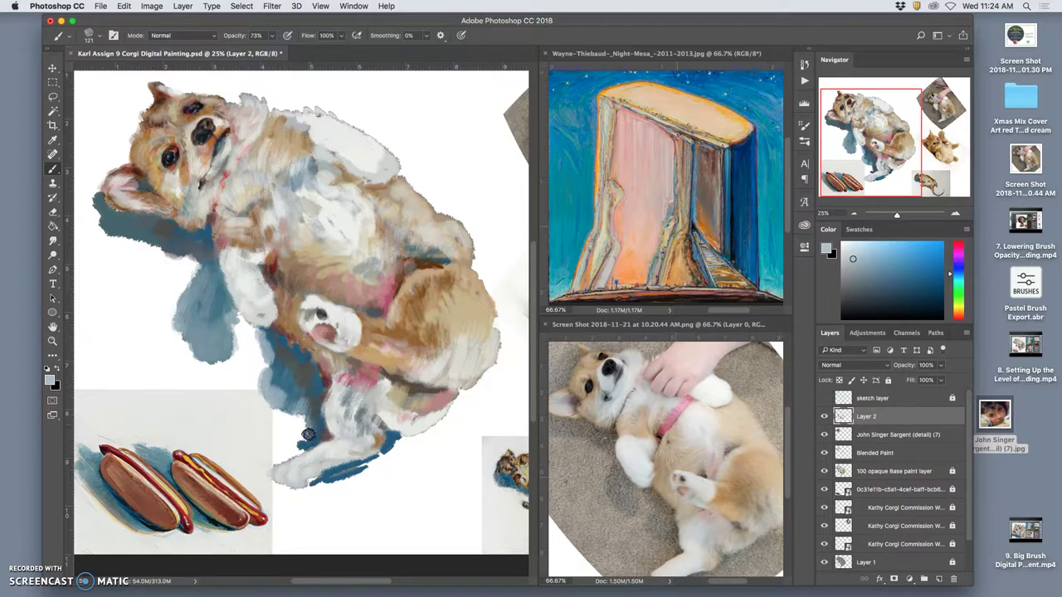
left_click_drag(290, 377, 272, 363)
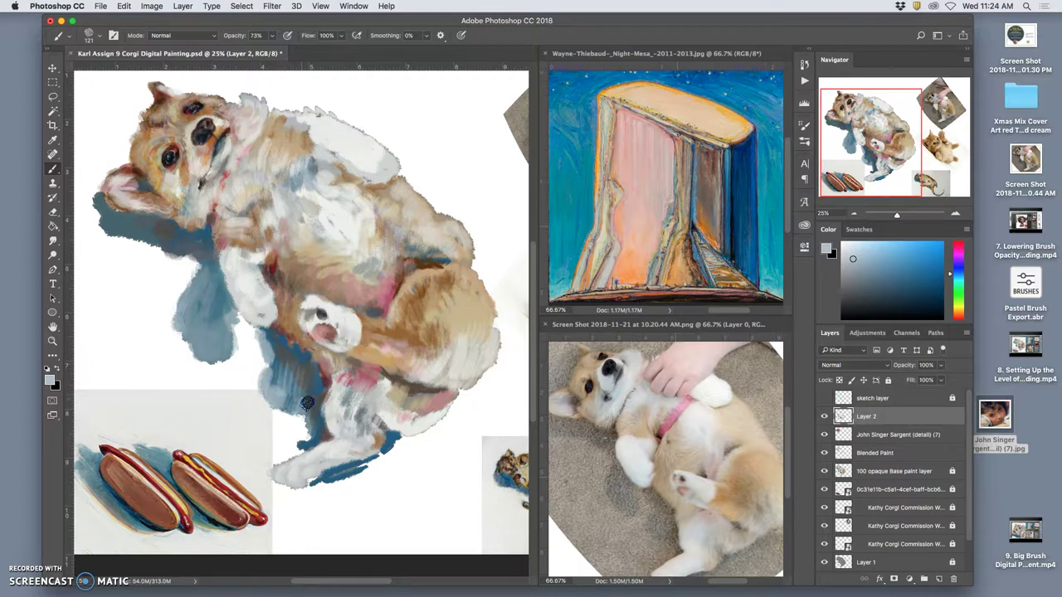
Sample teal-blue and mid blue-grey from the cast shadows and blend them through the shadow beside the extended hind leg.
left_click(291, 362, "alt")
mouse_move(280, 379)
left_mouse_down()
mouse_move(294, 336)
mouse_move(218, 308)
mouse_move(276, 361)
mouse_move(273, 380)
mouse_move(285, 359)
mouse_move(311, 395)
left_mouse_up()
left_click(216, 309, "alt")
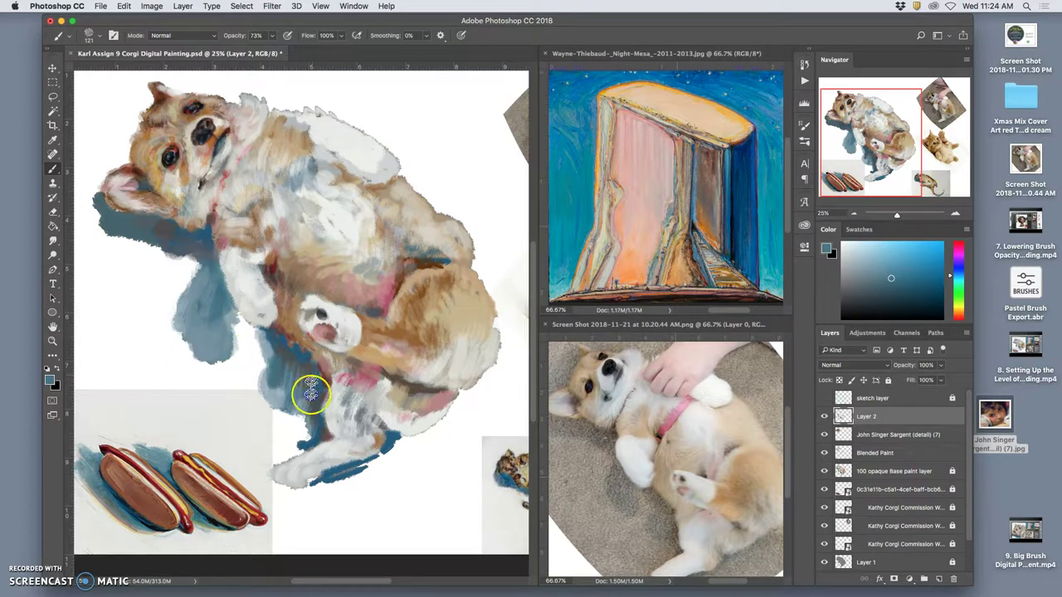
left_click(274, 356, "alt")
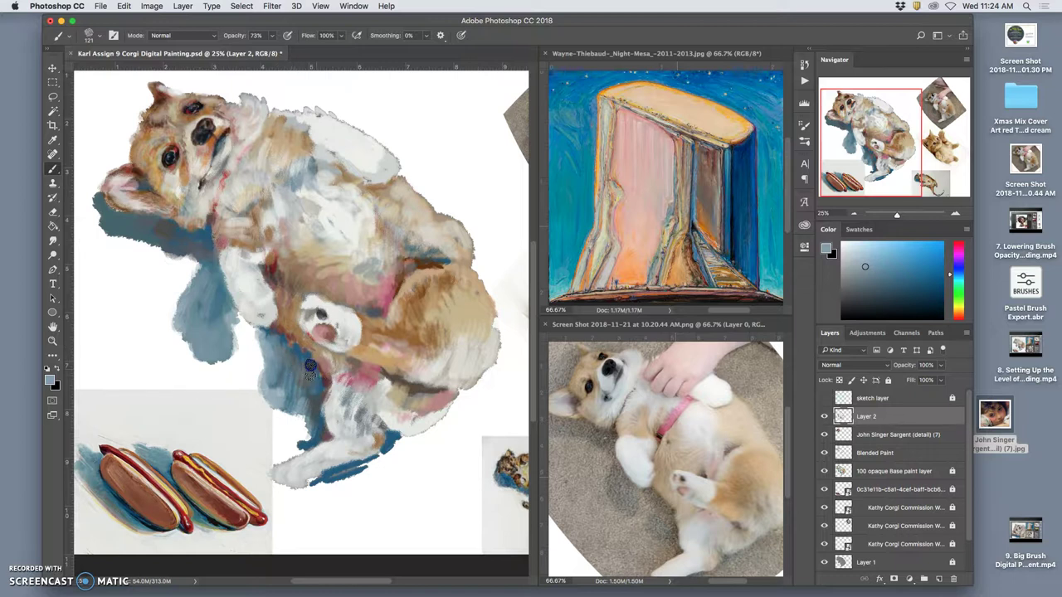
left_click_drag(308, 385, 297, 399)
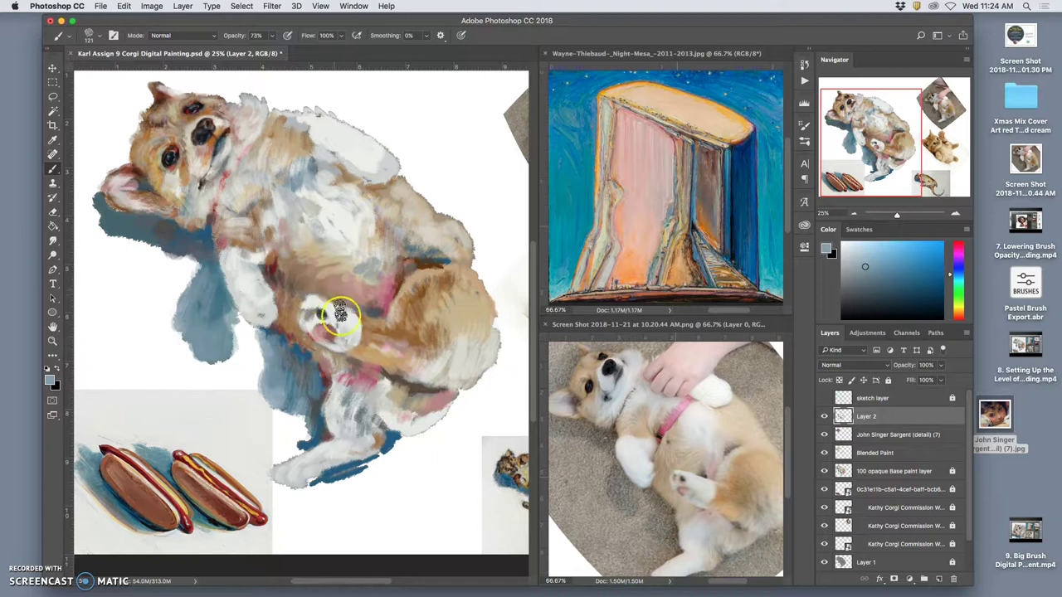
mouse_move(342, 331)
left_mouse_down()
mouse_move(340, 425)
mouse_move(317, 433)
mouse_move(313, 417)
left_mouse_up()
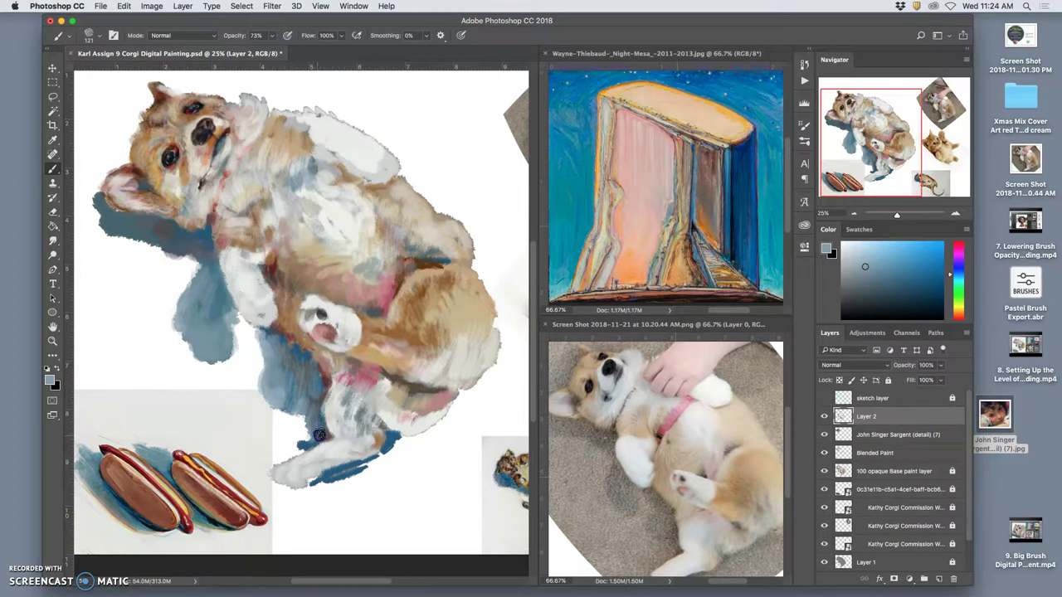
mouse_move(287, 359)
left_mouse_down()
mouse_move(320, 365)
mouse_move(313, 388)
mouse_move(296, 352)
mouse_move(298, 386)
left_mouse_up()
Sample deep blue, blue-grey and white around the extended hind leg's cast shadow and refine the shadow's lower edge near the foot.
left_click(297, 354, "alt")
left_click(281, 380, "alt")
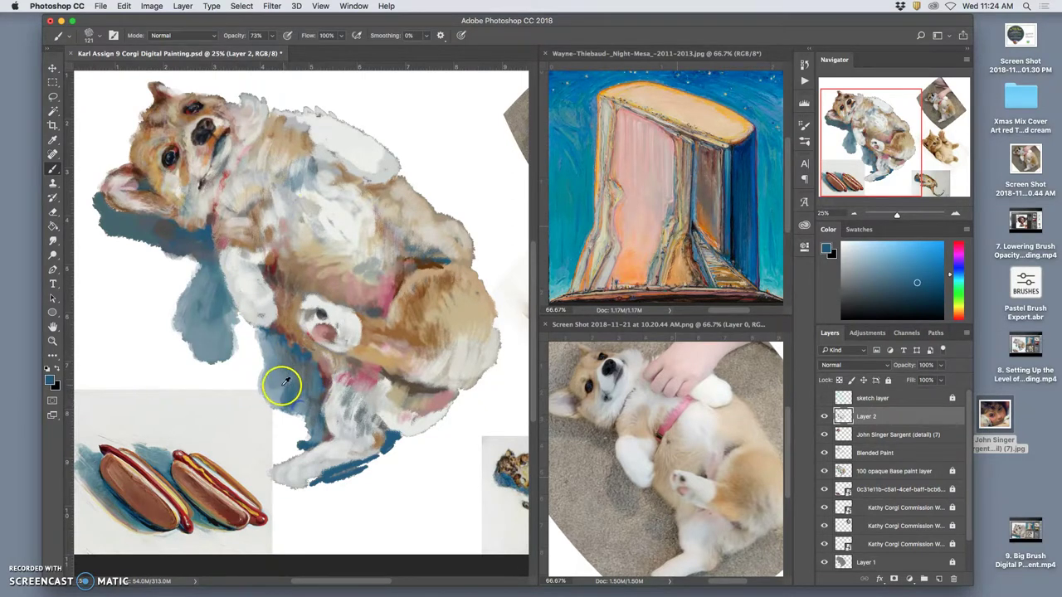
left_click(358, 416)
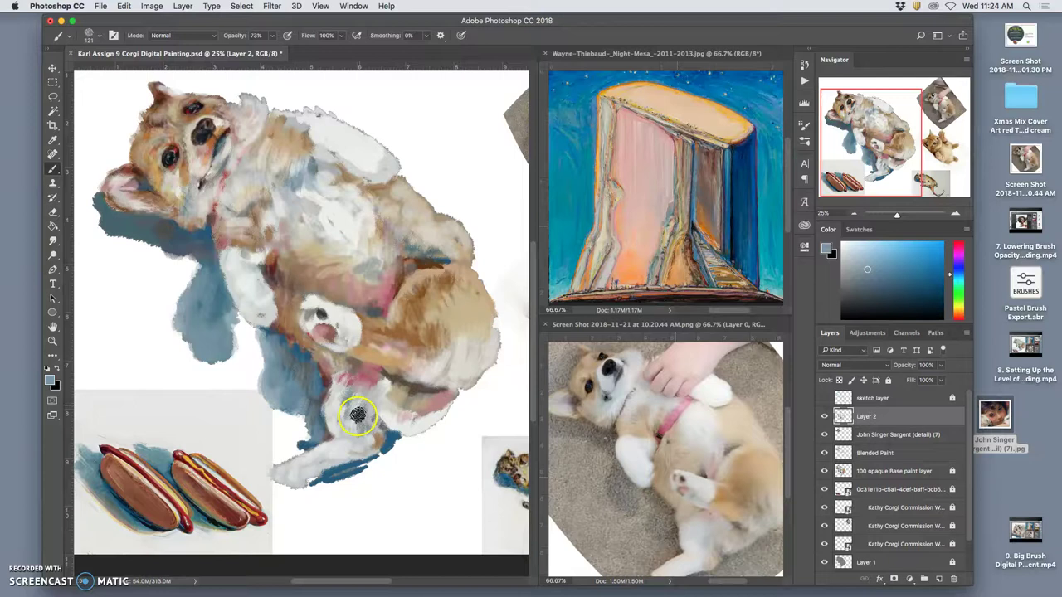
left_click_drag(318, 426, 314, 440)
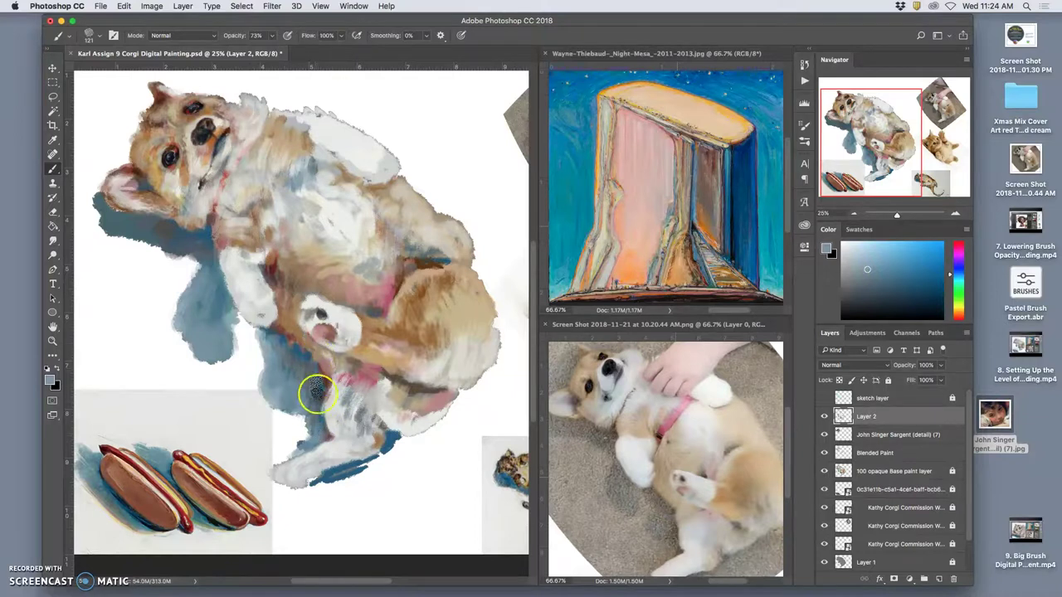
left_click(299, 436, "alt")
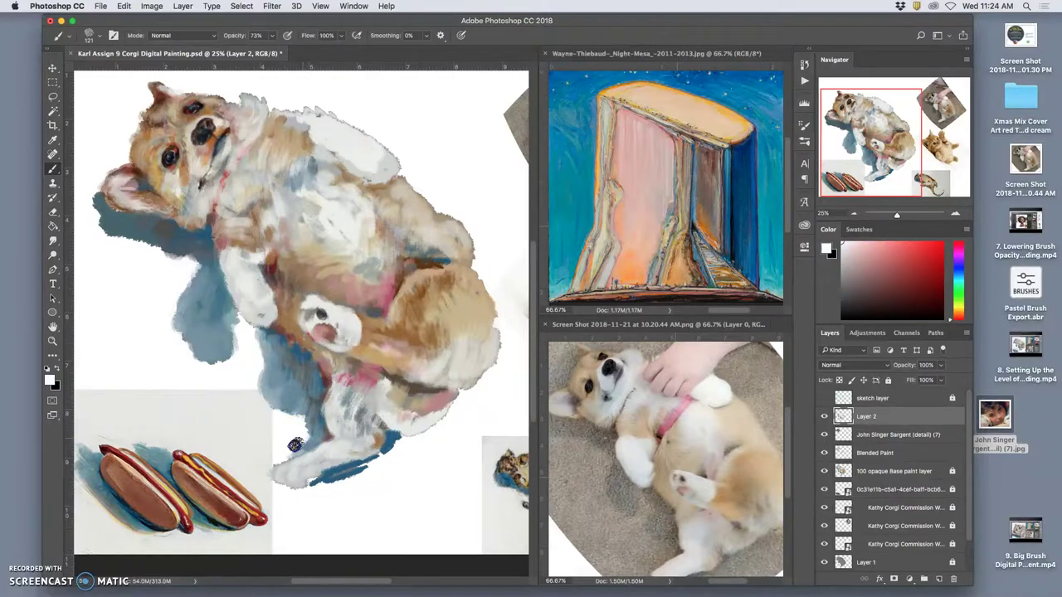
left_click(302, 431, "alt")
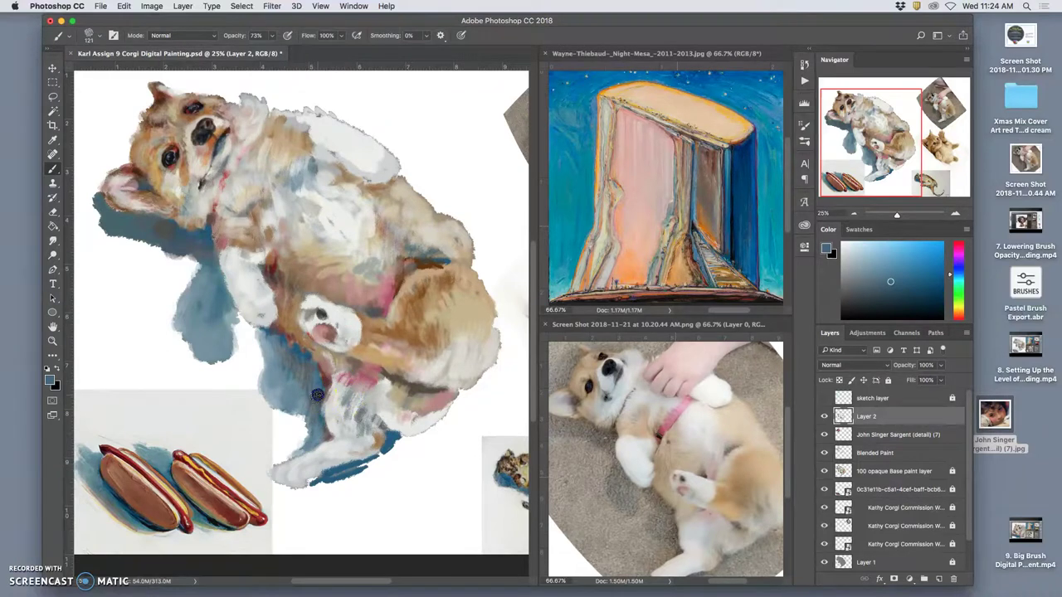
Sample several blue-greys from the cast shadows and brush them over the shadow beneath the head and ear to lighten its outer area.
left_click(184, 321, "alt")
mouse_move(193, 263)
left_mouse_down()
mouse_move(182, 241)
mouse_move(199, 249)
left_mouse_up()
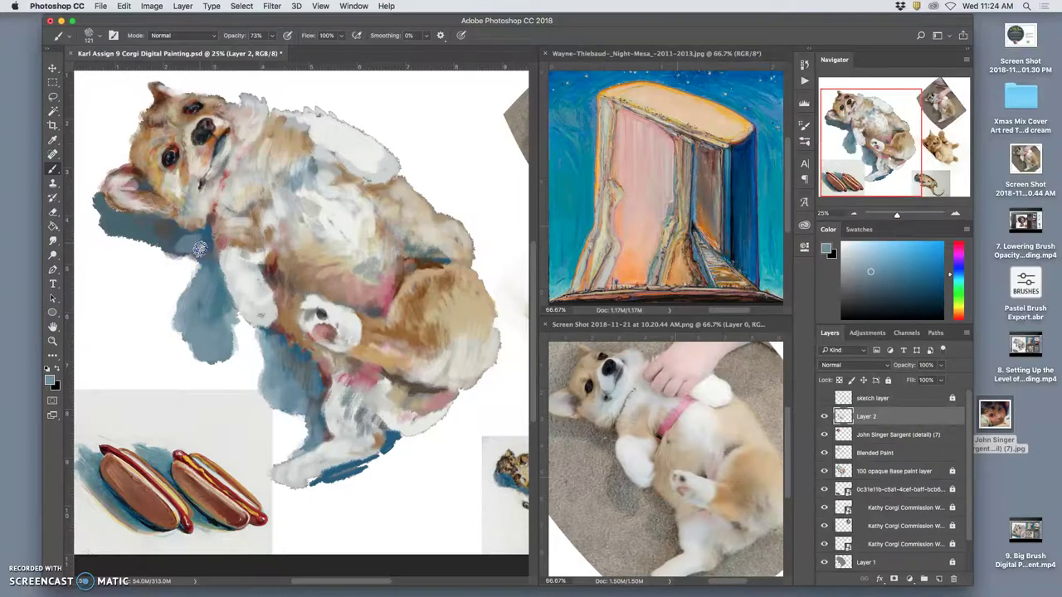
left_click(199, 248, "alt")
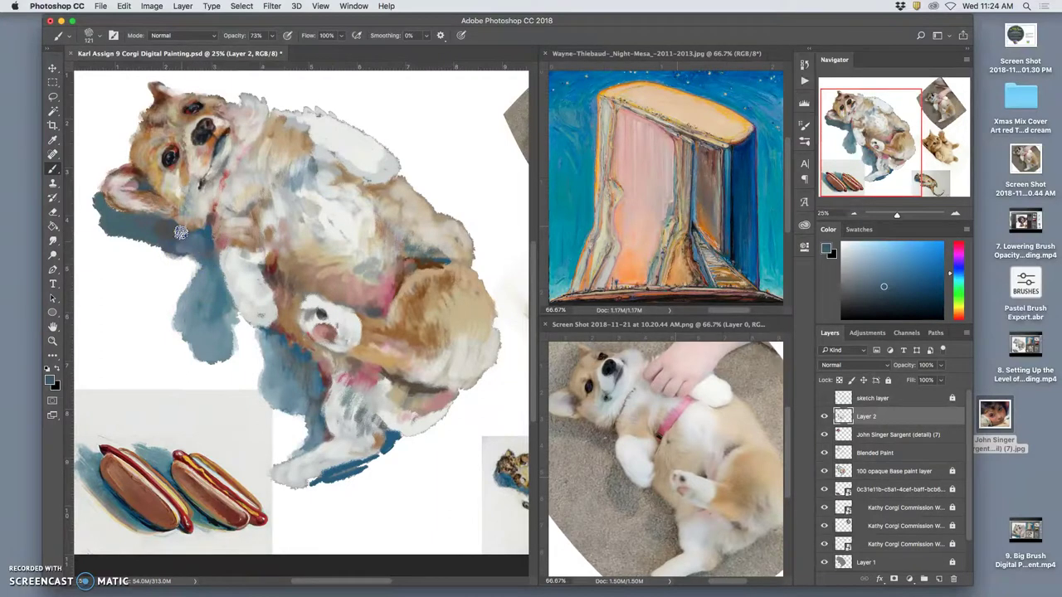
left_click(177, 246, "alt")
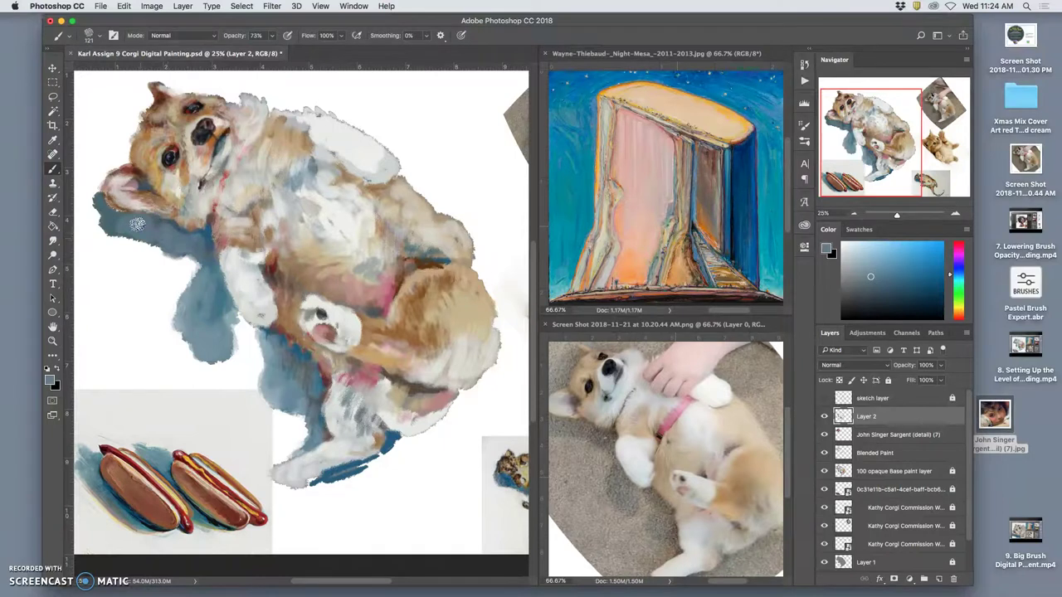
mouse_move(105, 197)
left_mouse_down()
mouse_move(141, 214)
mouse_move(183, 268)
mouse_move(204, 323)
mouse_move(231, 288)
mouse_move(192, 237)
mouse_move(129, 193)
mouse_move(103, 221)
mouse_move(144, 205)
mouse_move(102, 217)
left_mouse_up()
left_click(206, 322, "alt")
left_click(227, 268, "alt")
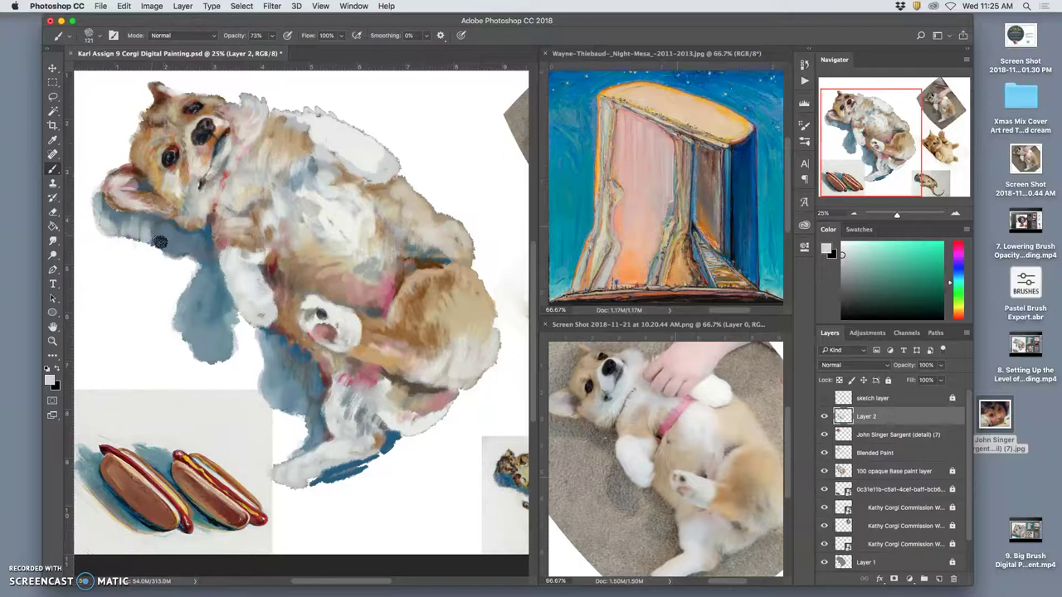
Brush light grey and a mid grey sampled from the belly over the thigh, belly and upper foreleg.
mouse_move(439, 294)
left_mouse_down()
mouse_move(415, 316)
mouse_move(422, 345)
mouse_move(437, 315)
left_mouse_up()
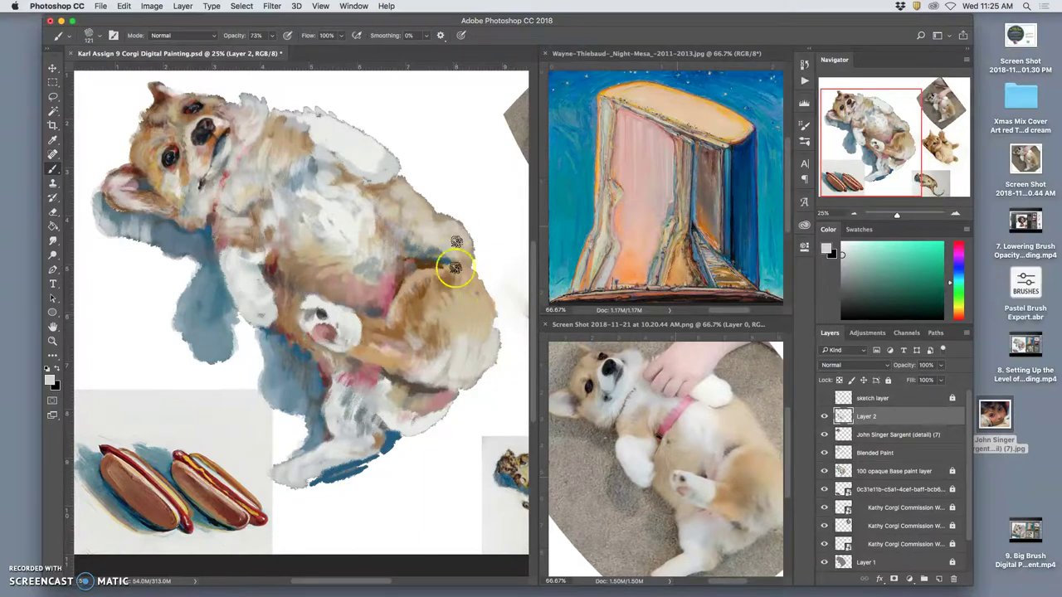
left_click_drag(388, 159, 386, 169)
left_click(344, 223, "alt")
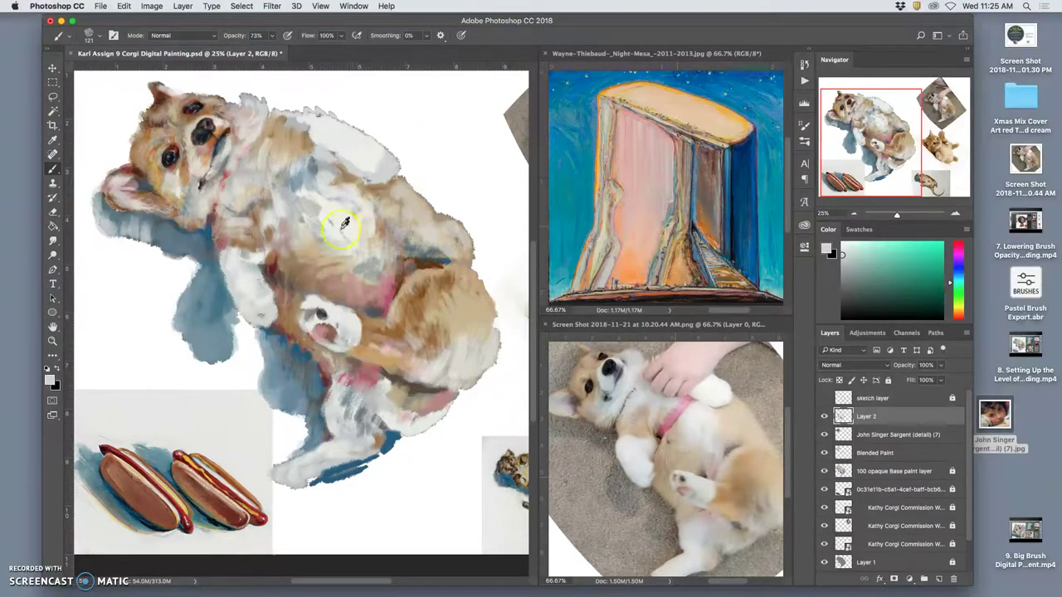
left_click_drag(338, 272, 364, 261)
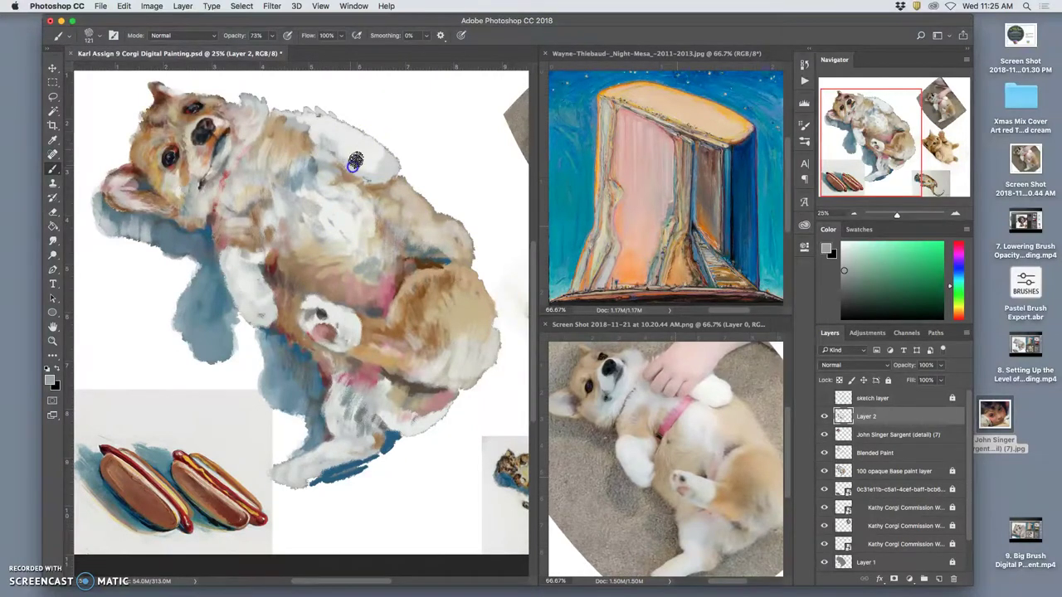
left_click_drag(350, 149, 359, 166)
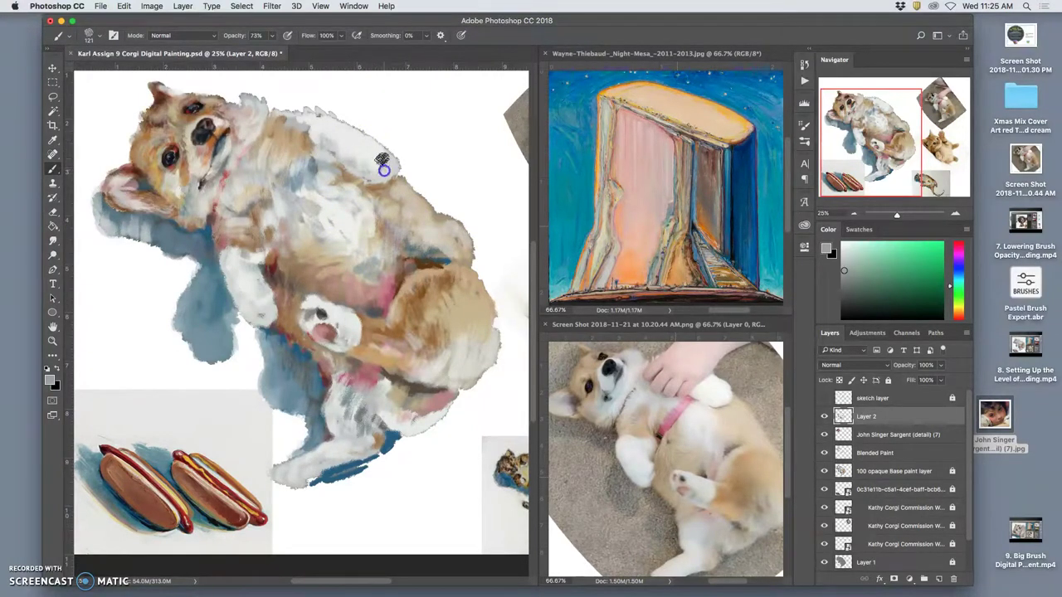
Sample dusty pink from the lower belly and brush pink accents over the upper foreleg, front paw, chest and forehead.
left_click(379, 290, "alt")
left_click(368, 163)
mouse_move(368, 164)
left_mouse_down()
mouse_move(371, 172)
mouse_move(348, 162)
left_mouse_up()
mouse_move(347, 115)
left_mouse_down()
mouse_move(324, 102)
mouse_move(306, 126)
mouse_move(327, 147)
left_mouse_up()
left_click_drag(261, 252, 258, 277)
mouse_move(283, 130)
left_mouse_down()
mouse_move(281, 146)
mouse_move(291, 141)
mouse_move(246, 100)
mouse_move(257, 112)
mouse_move(243, 137)
mouse_move(204, 106)
mouse_move(218, 108)
left_mouse_up()
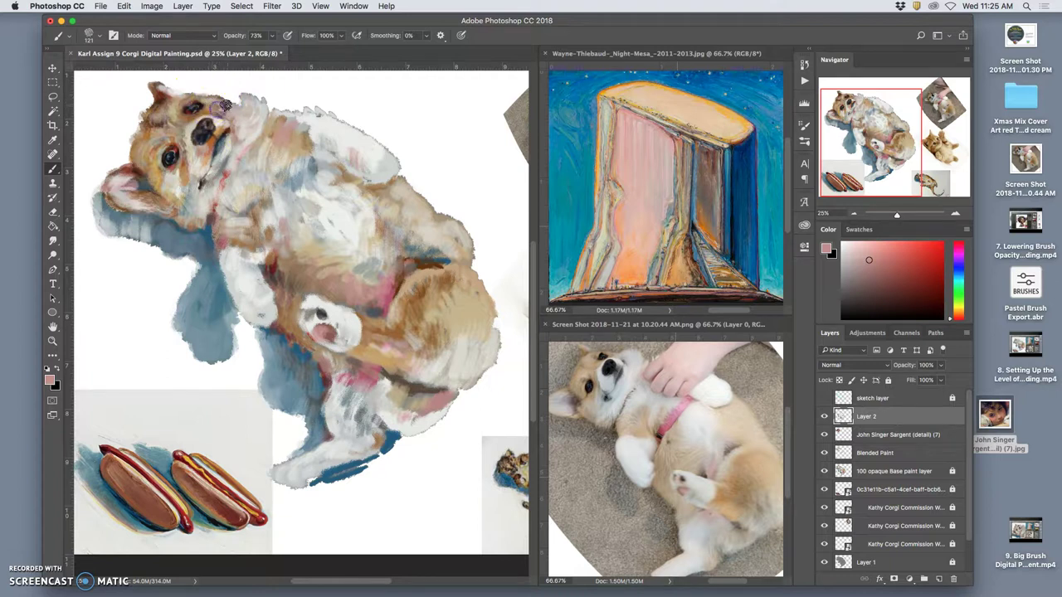
Blend dusty pink and sampled muted brown across the belly, and stroke dark grey from the raised hind paw's pad along the thigh crease.
mouse_move(303, 284)
left_mouse_down()
mouse_move(289, 378)
mouse_move(365, 440)
mouse_move(359, 452)
mouse_move(333, 382)
mouse_move(344, 317)
mouse_move(266, 269)
mouse_move(251, 273)
mouse_move(268, 229)
mouse_move(246, 220)
mouse_move(219, 244)
mouse_move(250, 248)
left_mouse_up()
left_click(311, 271, "alt")
mouse_move(311, 270)
left_mouse_down()
mouse_move(291, 253)
mouse_move(296, 230)
mouse_move(272, 236)
mouse_move(269, 164)
mouse_move(296, 257)
mouse_move(451, 286)
mouse_move(427, 271)
mouse_move(443, 273)
mouse_move(433, 281)
mouse_move(429, 270)
mouse_move(448, 270)
mouse_move(439, 265)
mouse_move(375, 305)
left_mouse_up()
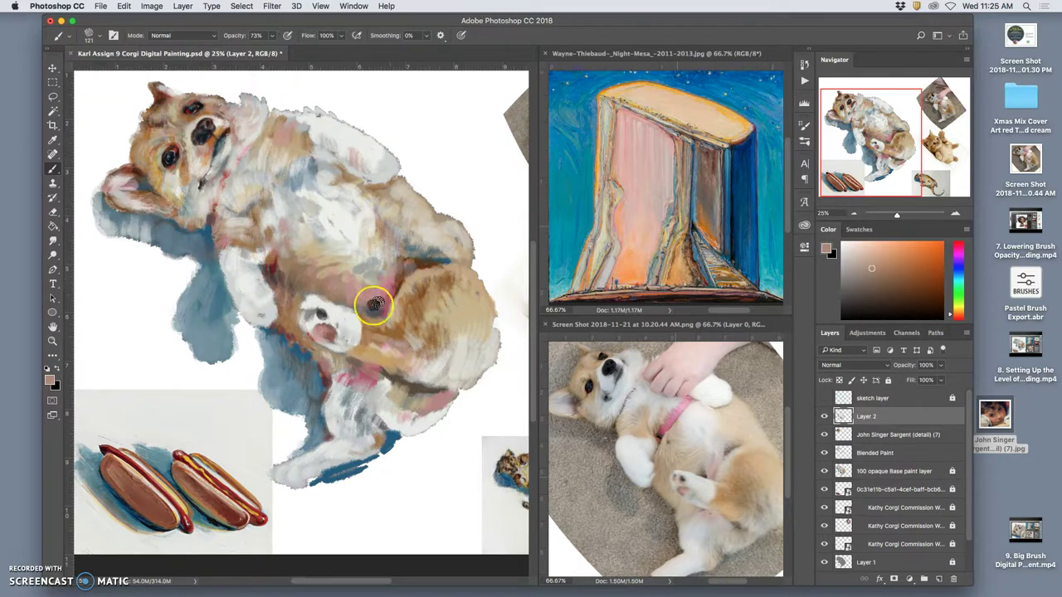
left_click(321, 314, "alt")
left_click(406, 275)
mouse_move(428, 268)
left_mouse_down()
mouse_move(471, 253)
mouse_move(376, 375)
mouse_move(443, 322)
mouse_move(457, 279)
mouse_move(429, 386)
mouse_move(398, 403)
mouse_move(372, 342)
left_mouse_up()
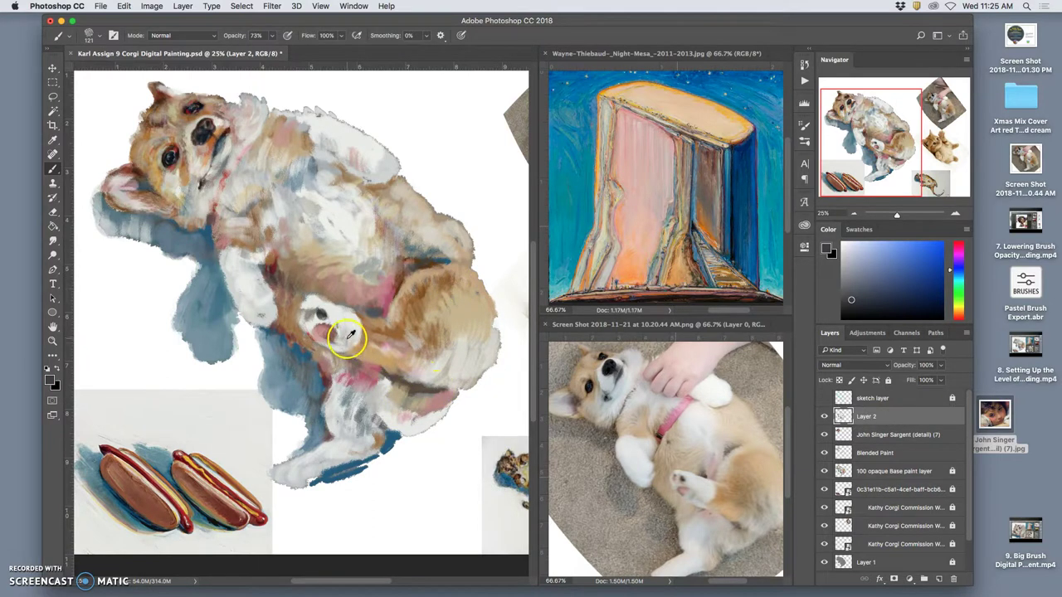
Sample light grey and muted rose around the hind legs and brush them over the extended hind leg.
left_click(339, 365, "alt")
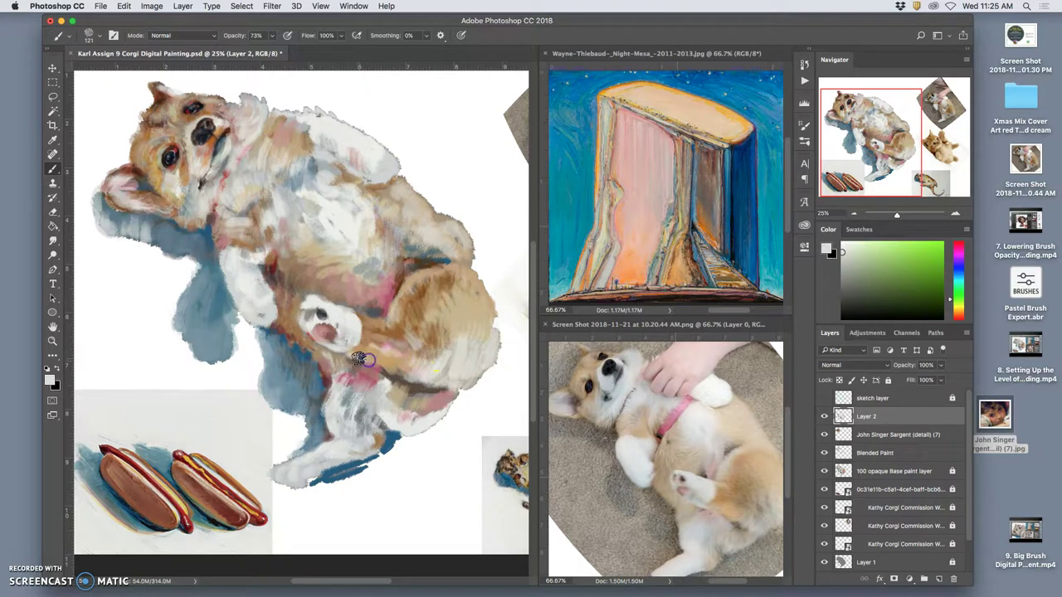
mouse_move(391, 376)
left_mouse_down()
mouse_move(384, 408)
mouse_move(376, 389)
mouse_move(367, 406)
mouse_move(369, 367)
mouse_move(352, 378)
mouse_move(379, 376)
mouse_move(375, 391)
mouse_move(386, 381)
mouse_move(387, 405)
mouse_move(369, 392)
mouse_move(365, 412)
mouse_move(386, 458)
left_mouse_up()
left_click(370, 377, "alt")
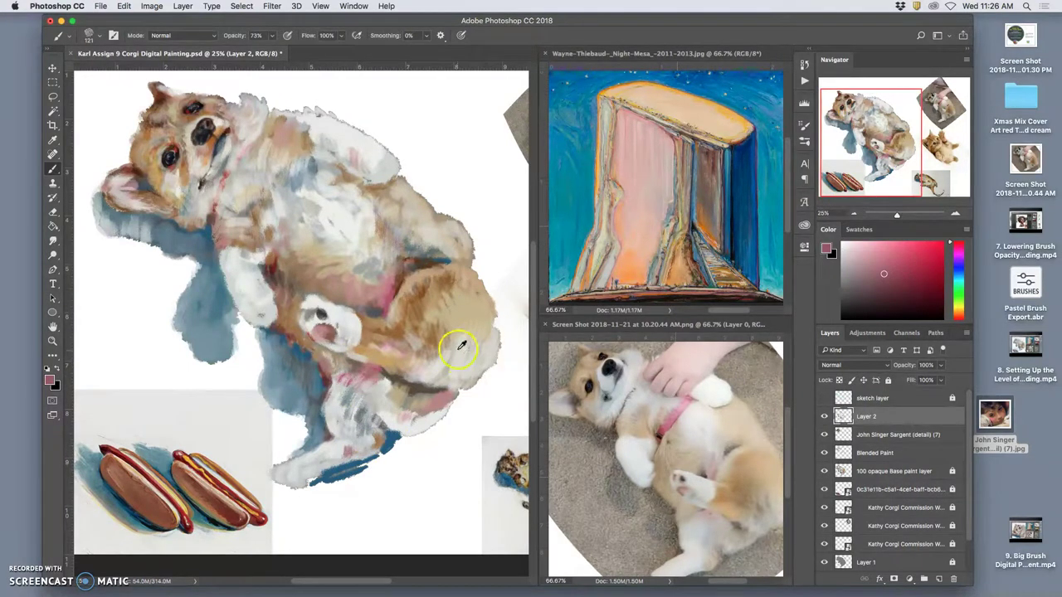
Sample tan and pale cream from the rump and brush fur strokes over the rump, thigh and raised hind leg.
left_click(462, 315, "alt")
mouse_move(466, 321)
left_mouse_down()
mouse_move(459, 339)
mouse_move(457, 313)
left_mouse_up()
left_click(456, 340, "alt")
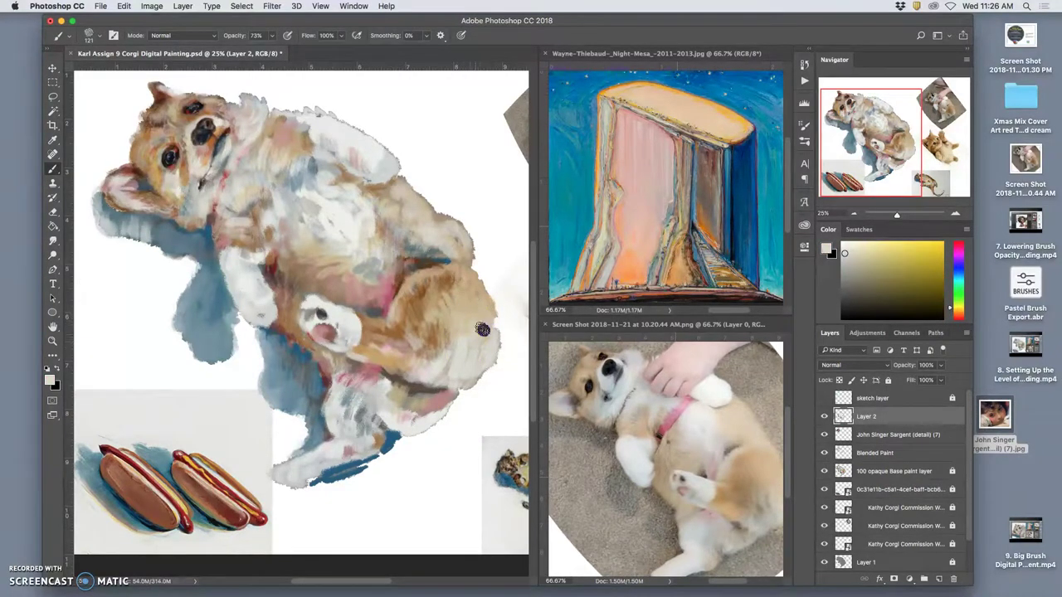
mouse_move(462, 332)
left_mouse_down()
mouse_move(442, 309)
mouse_move(444, 334)
left_mouse_up()
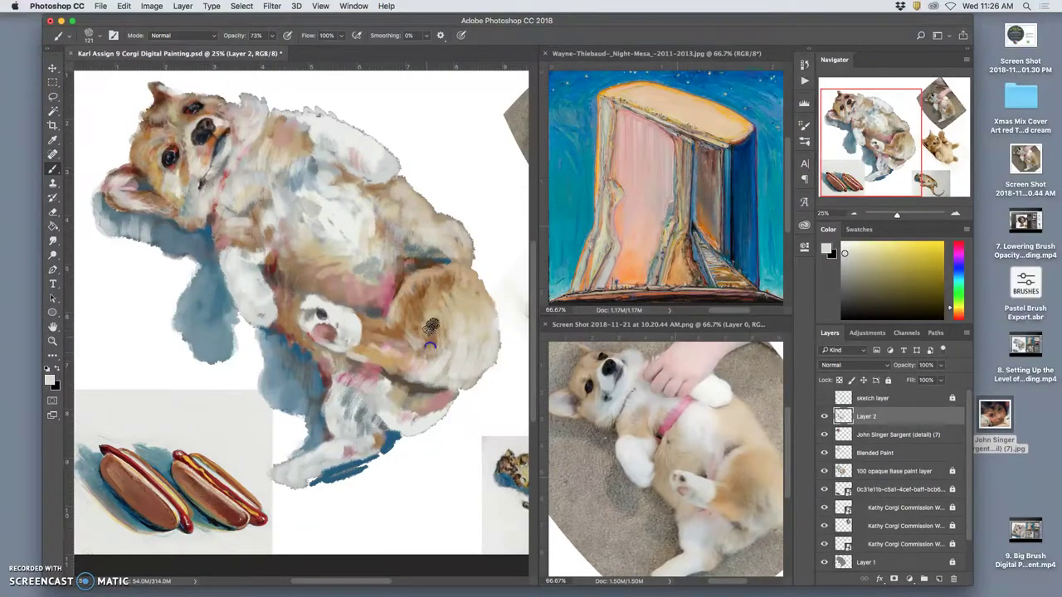
mouse_move(394, 333)
left_mouse_down()
mouse_move(392, 375)
mouse_move(388, 322)
mouse_move(394, 334)
mouse_move(403, 303)
mouse_move(467, 266)
mouse_move(417, 331)
mouse_move(383, 351)
left_mouse_up()
Sample warm tan from the upper thigh and dab it across the thigh, extended hind leg, lower hindquarters, belly and chest.
left_click(454, 270, "alt")
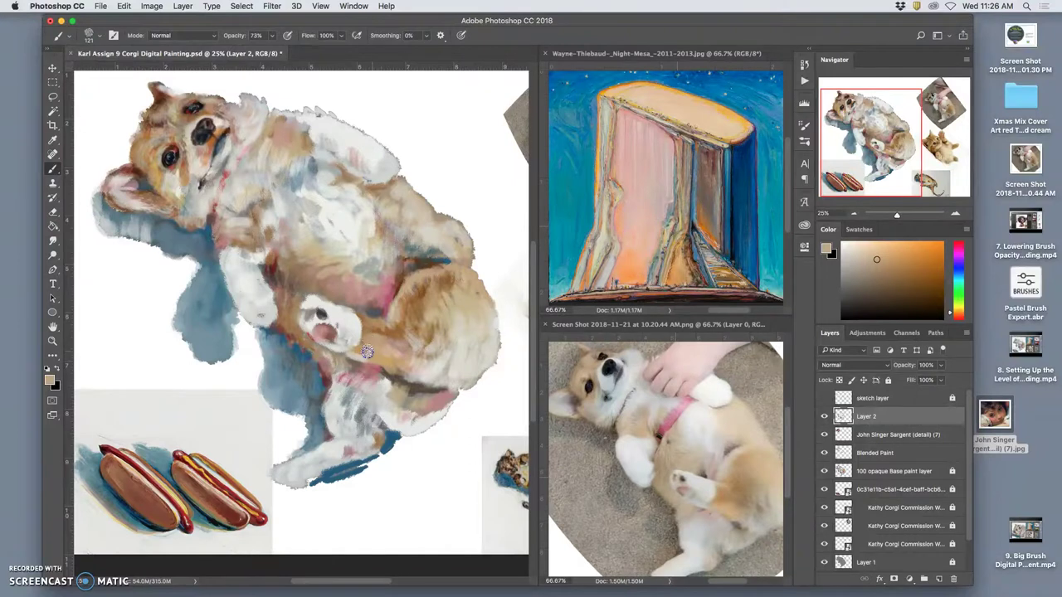
left_click_drag(454, 319, 429, 345)
left_click(480, 221)
mouse_move(363, 447)
left_mouse_down()
mouse_move(356, 462)
mouse_move(351, 449)
left_mouse_up()
left_click(434, 403)
left_click(403, 254)
left_click(290, 224)
left_click(202, 249)
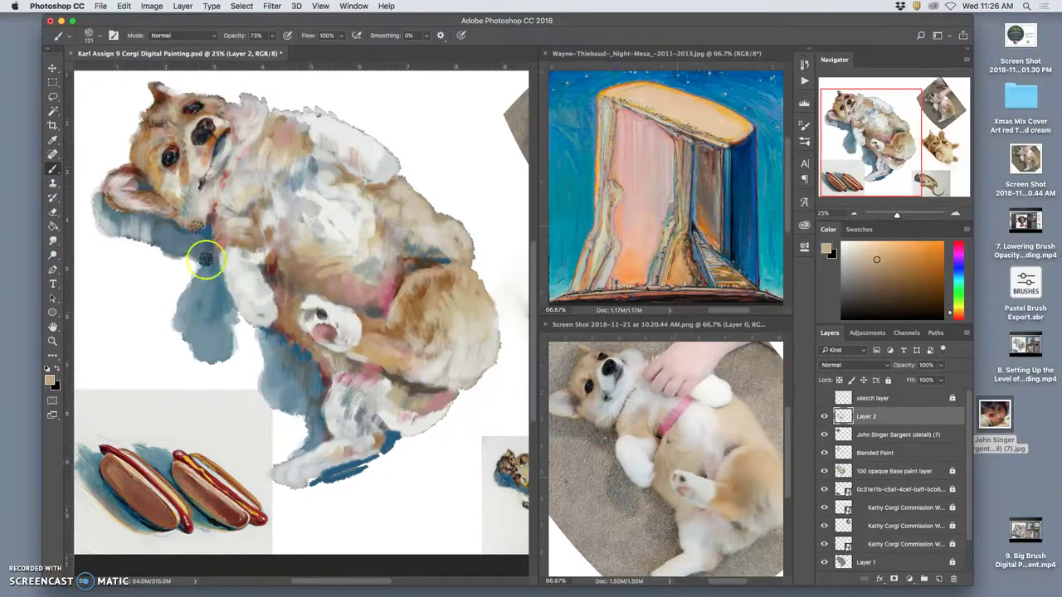
left_click(284, 332)
left_click(320, 372)
left_click(376, 412)
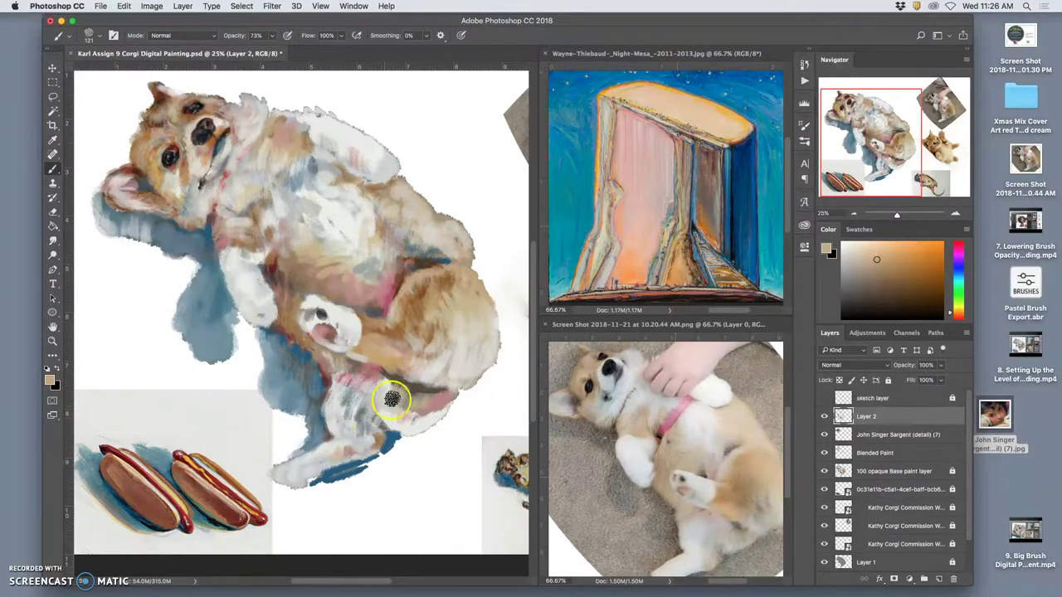
Sample blue-greys from the neighbouring cast shadow and a pale grey from the foot, and soften the shadow beneath the extended hind leg.
left_click(290, 397, "alt")
left_click_drag(378, 439, 391, 441)
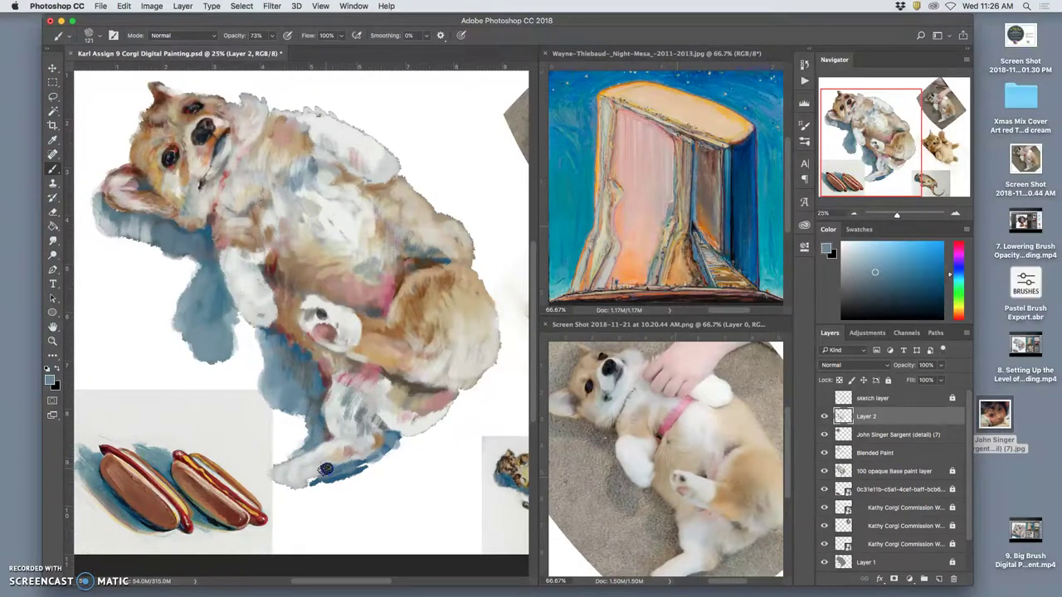
left_click(275, 375, "alt")
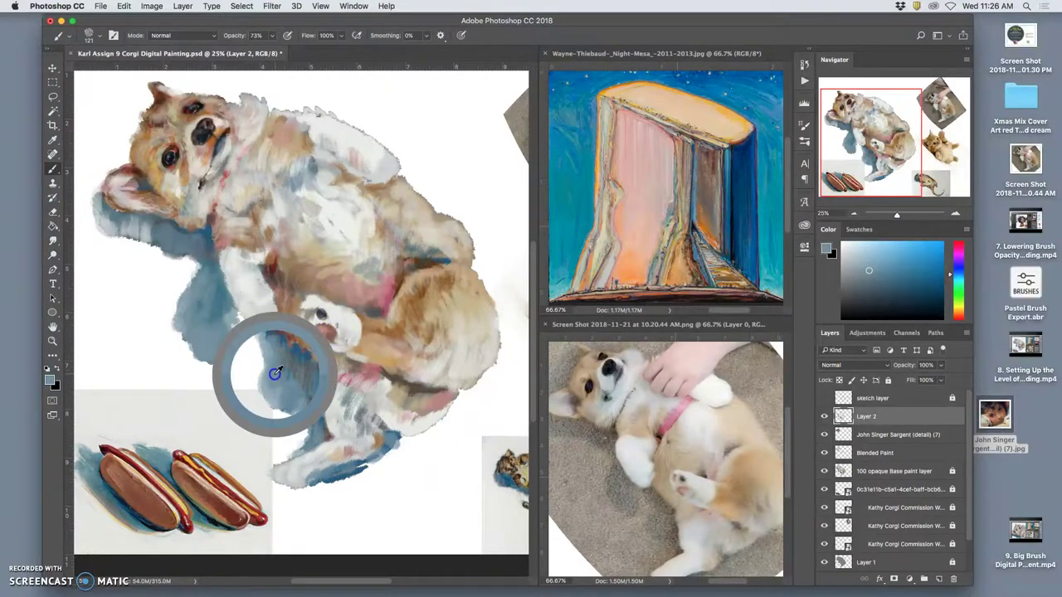
left_click_drag(319, 480, 320, 477)
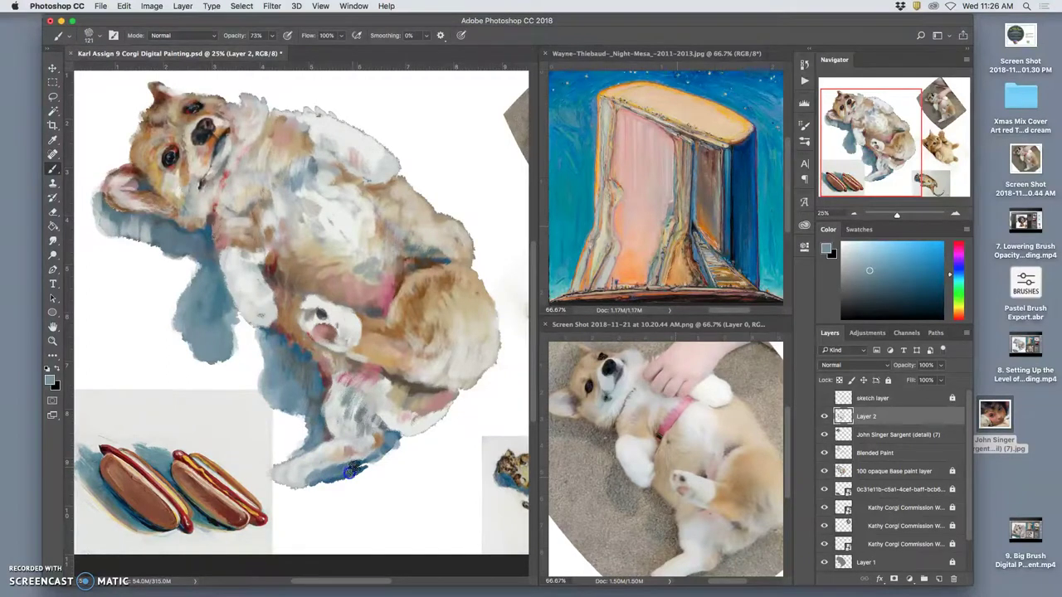
left_click(314, 467, "alt")
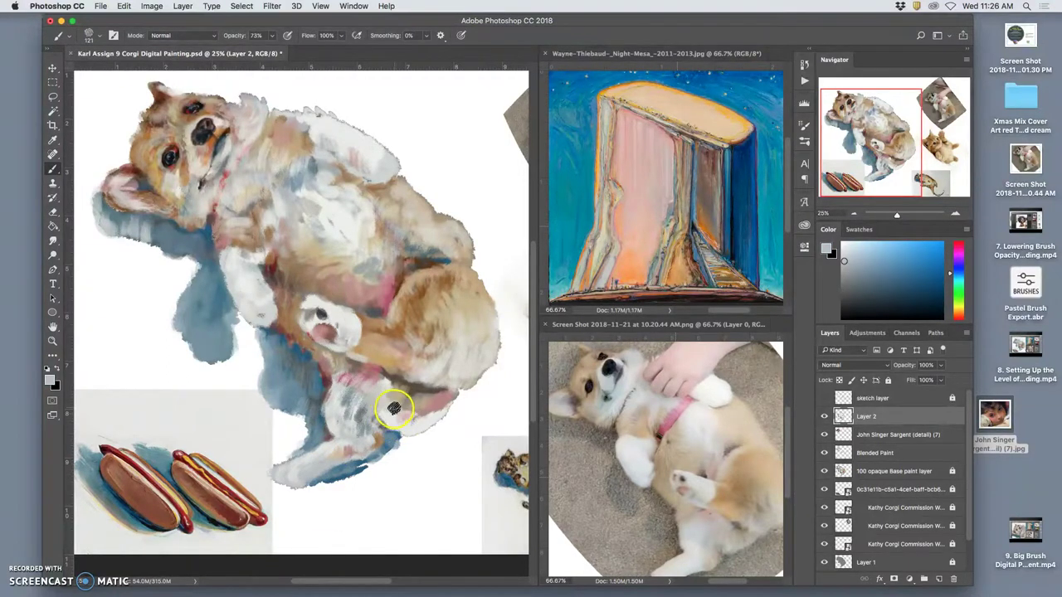
left_click_drag(379, 407, 409, 368)
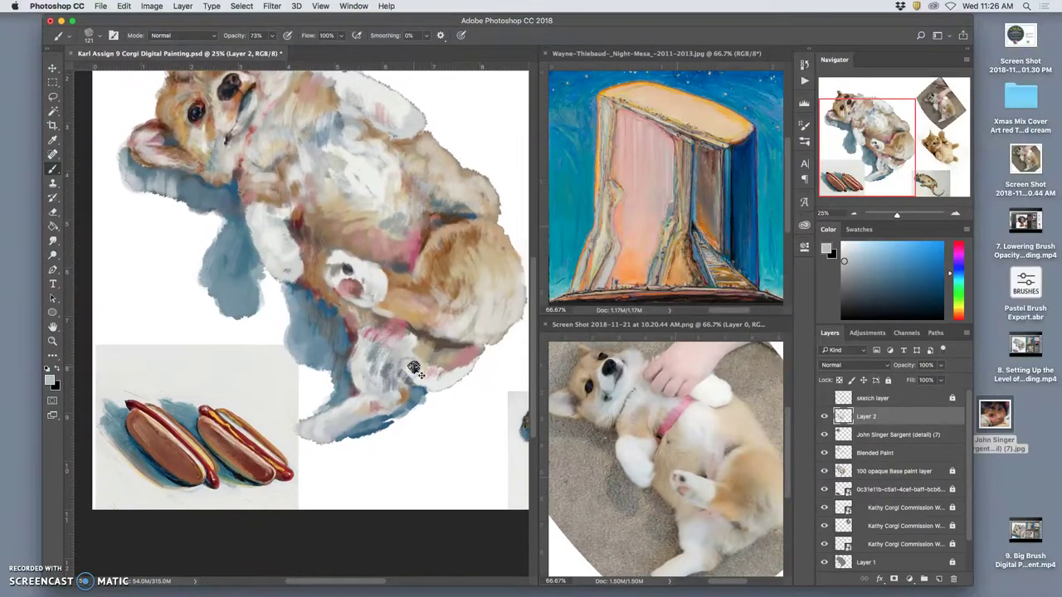
Sample warm grey, pinkish white and golden tan from the corgi's fur and dab them over the belly and raised hind leg.
key("super+minus")
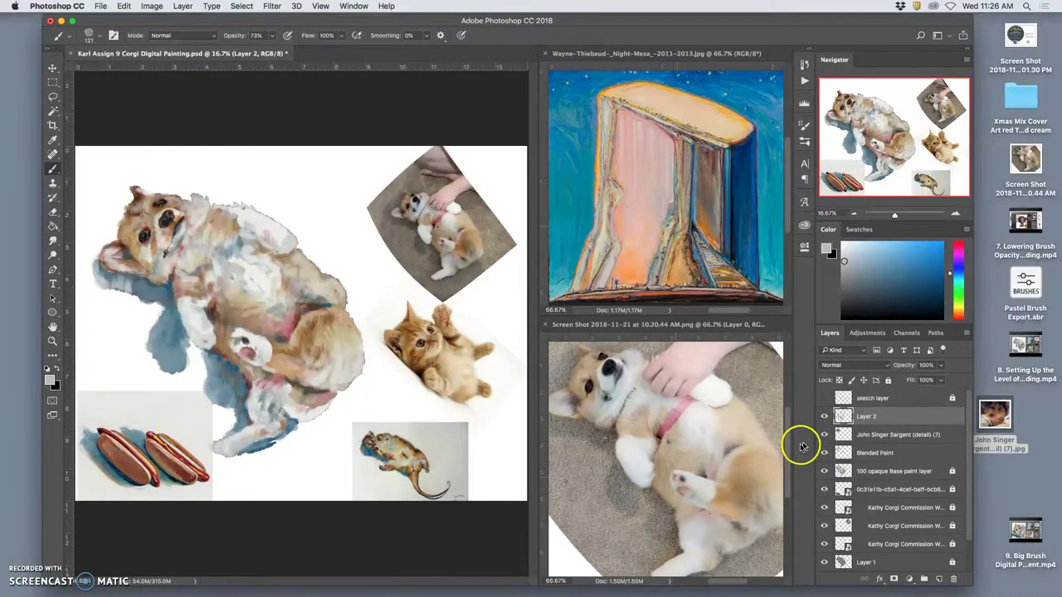
left_click(263, 288, "alt")
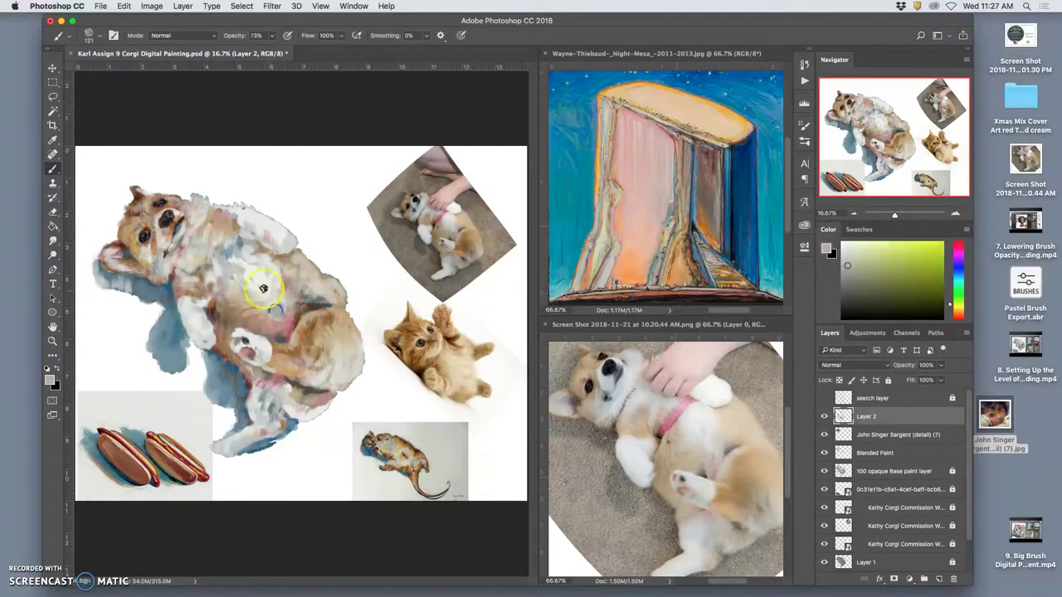
left_click(258, 282, "alt")
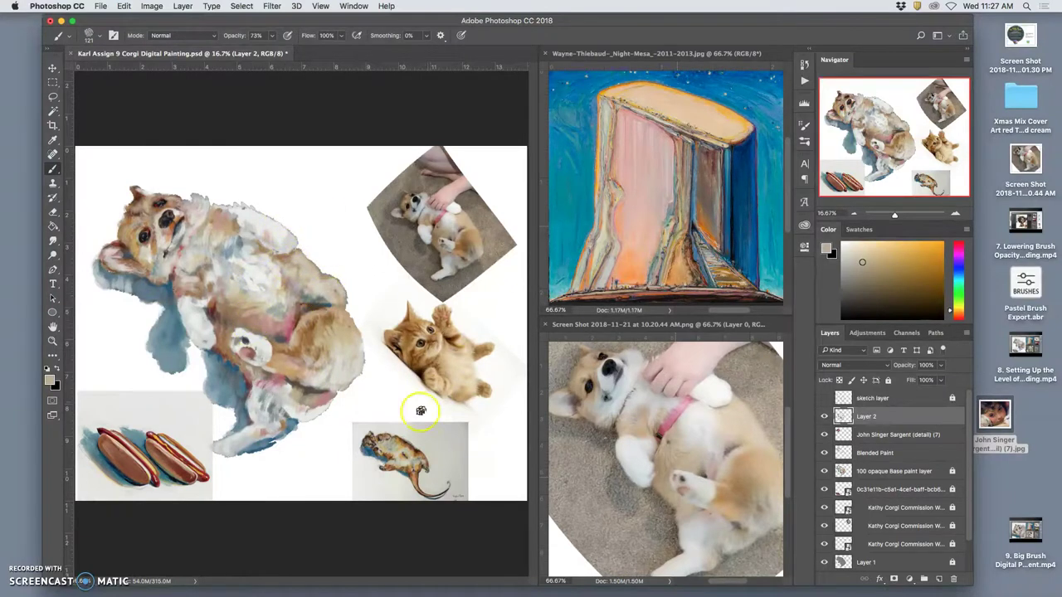
left_click(307, 373, "alt")
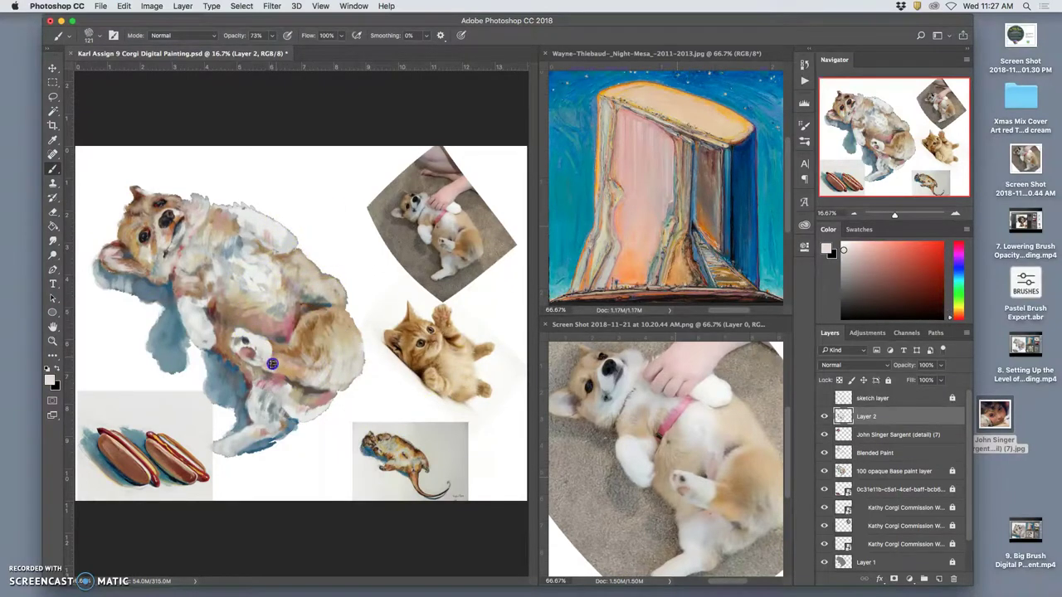
left_click_drag(281, 359, 286, 366)
left_click(172, 259, "alt")
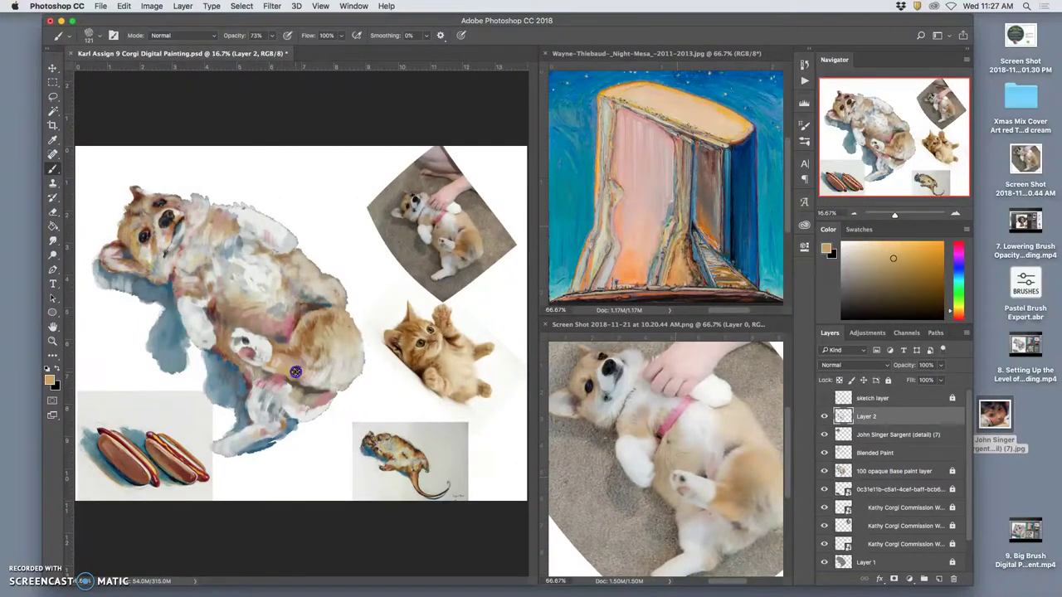
left_click(284, 364, "alt")
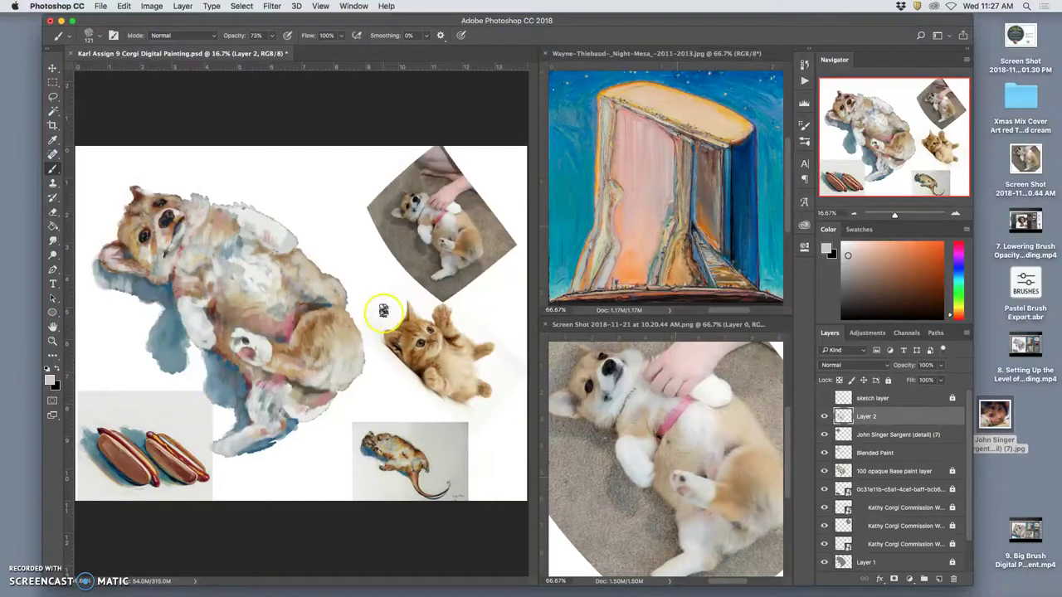
Compare the painting with the John Singer Sargent (detail) (7) layer hidden and shown.
left_click(824, 435)
left_click(824, 434)
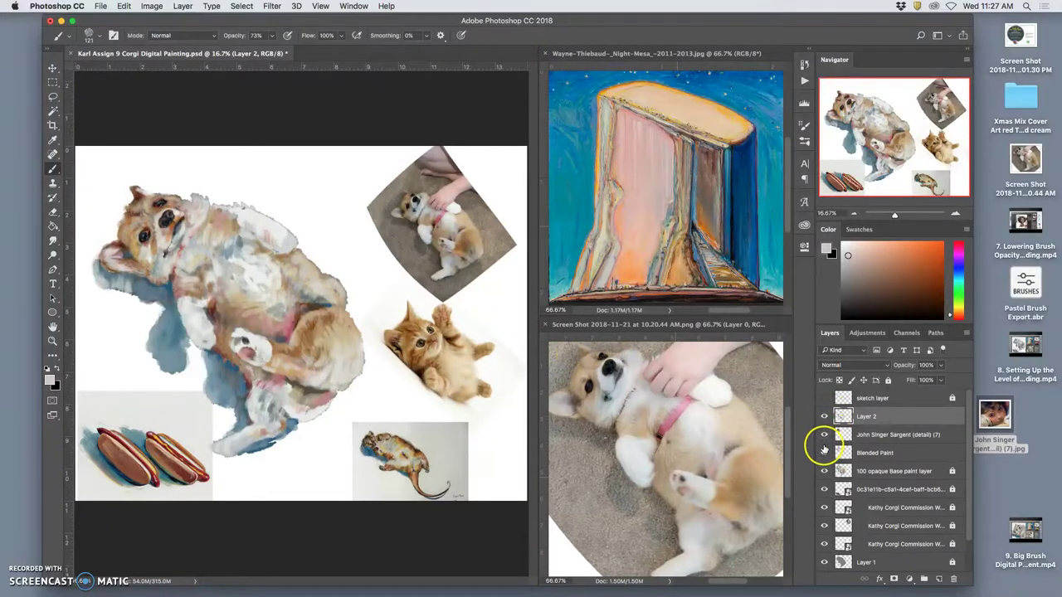
Compare the painting with the Blended Paint layer and the 100 opaque Base paint layer hidden and shown.
left_click(824, 450)
left_click(824, 450)
left_click(824, 451)
left_click(824, 451)
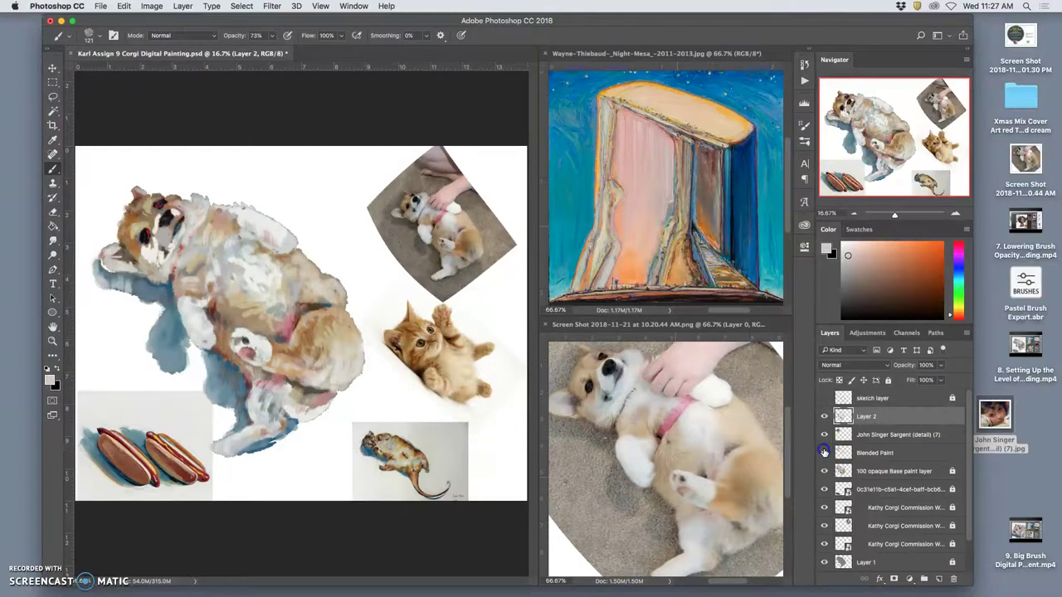
left_click(825, 471)
left_click(825, 472)
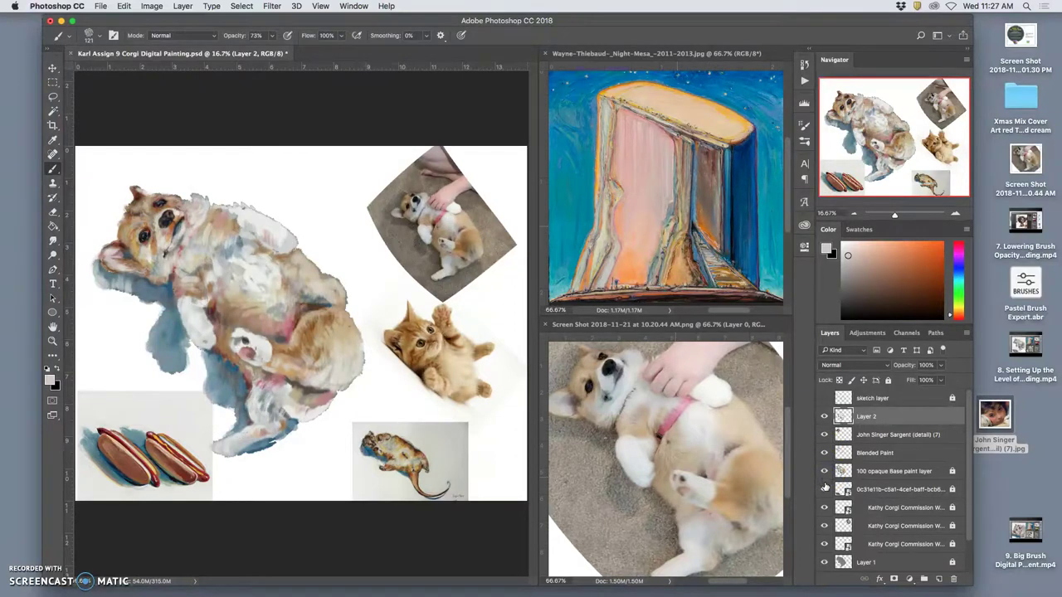
Hide the hot dog reference layer and the three Corgi Commission reference layers so only the painted corgi remains on the canvas.
left_click(825, 489)
left_click(825, 489)
left_click(824, 489)
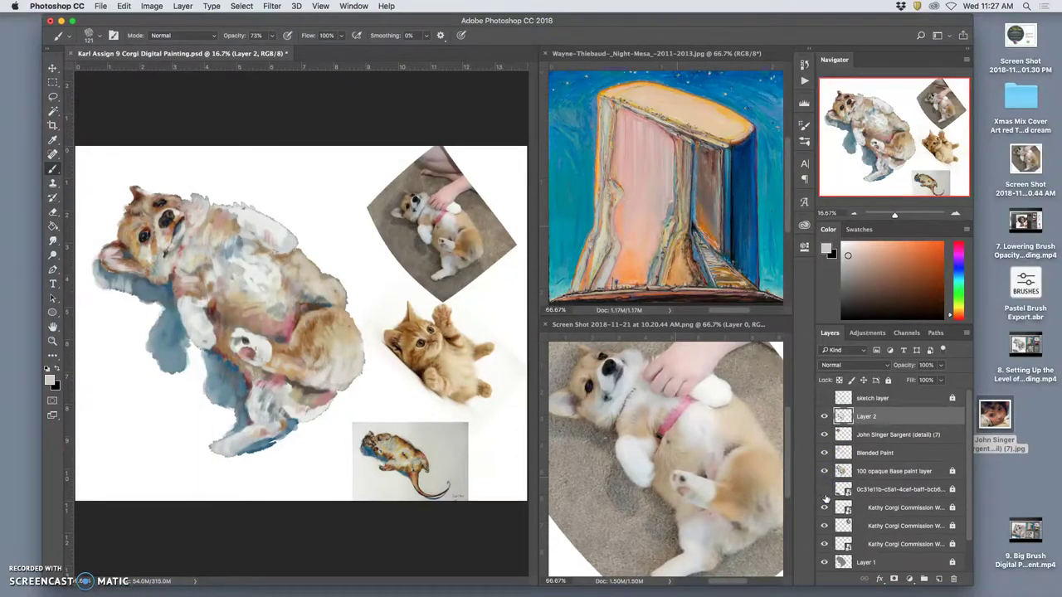
left_click(824, 507)
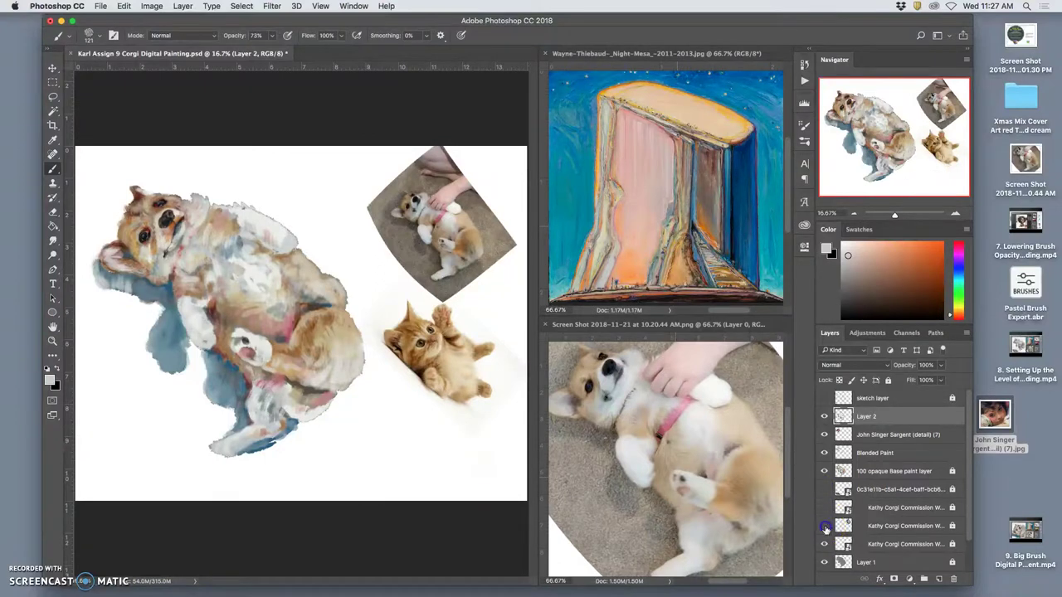
left_click(825, 526)
left_click(824, 544)
Show the grey Blank White Canvas copy layer and check the painting with the John Singer Sargent (detail) (7) layer hidden and shown.
scroll(827, 539, "down", 2)
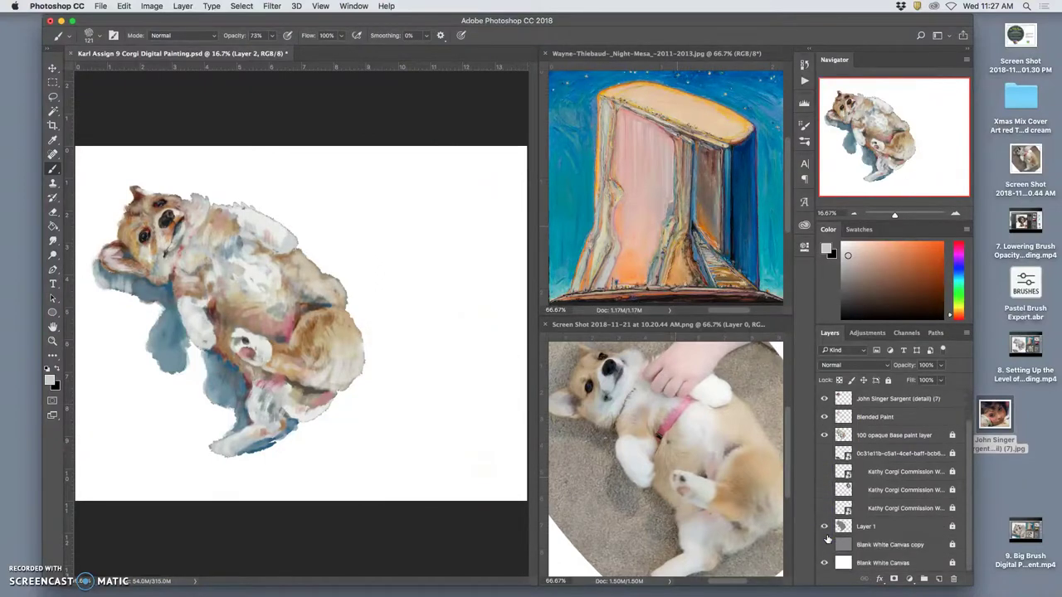
left_click(826, 544)
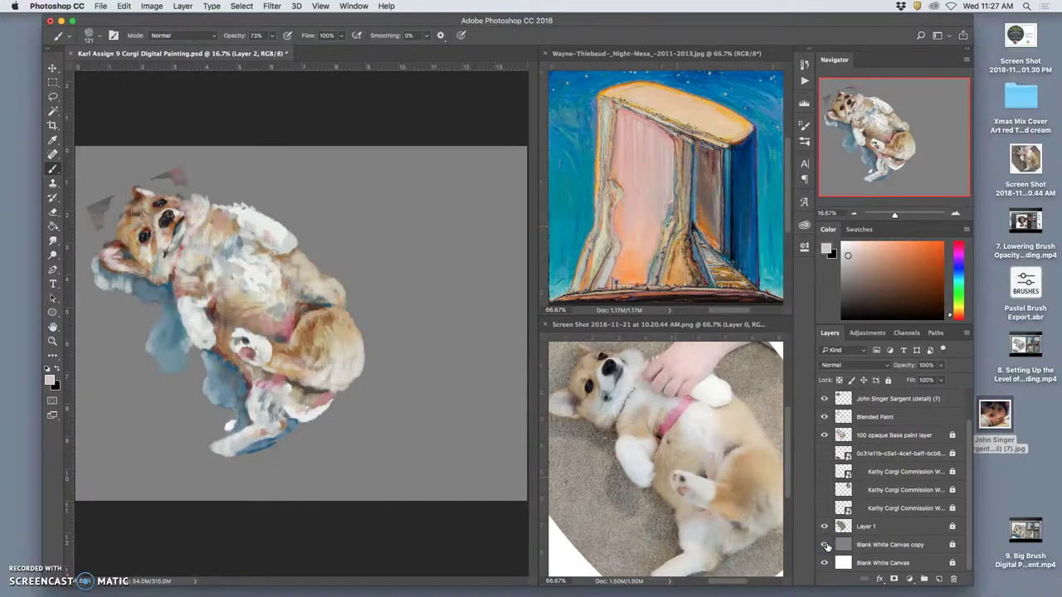
scroll(874, 504, "up", 2)
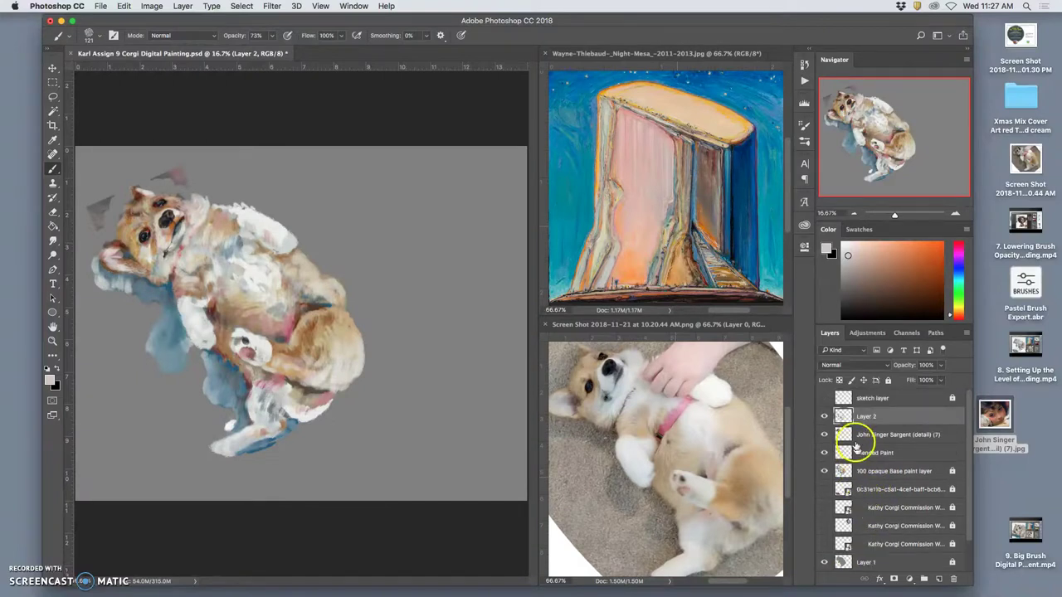
left_click(825, 434)
left_click(826, 434)
left_click(826, 435)
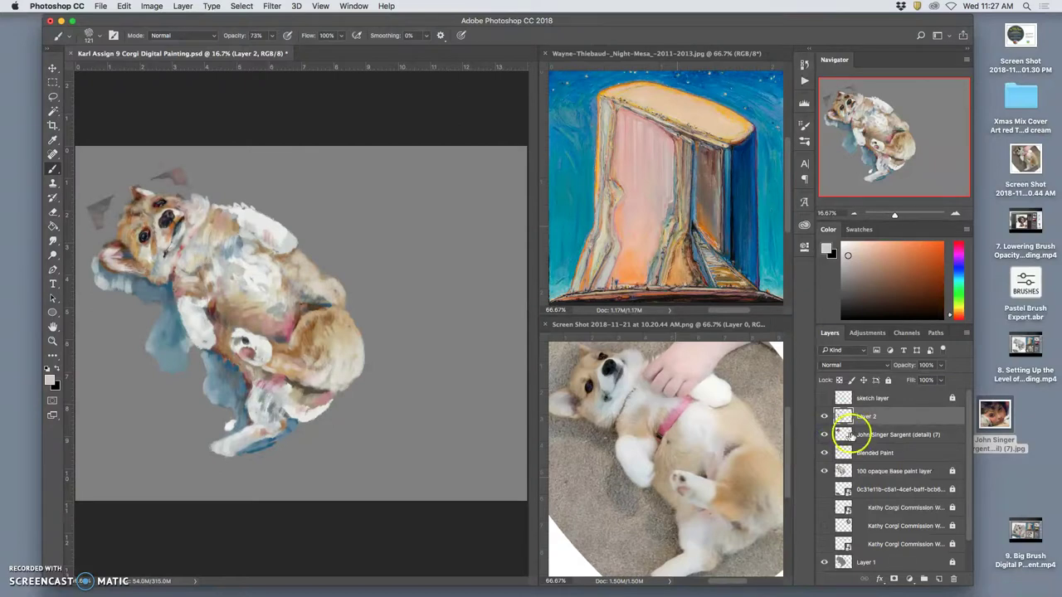
Erase the leftover photo fragments around the corgi's head on the John Singer Sargent (detail) (7) layer.
left_click(851, 435)
key("super+plus")
key("super+plus")
key("super+plus")
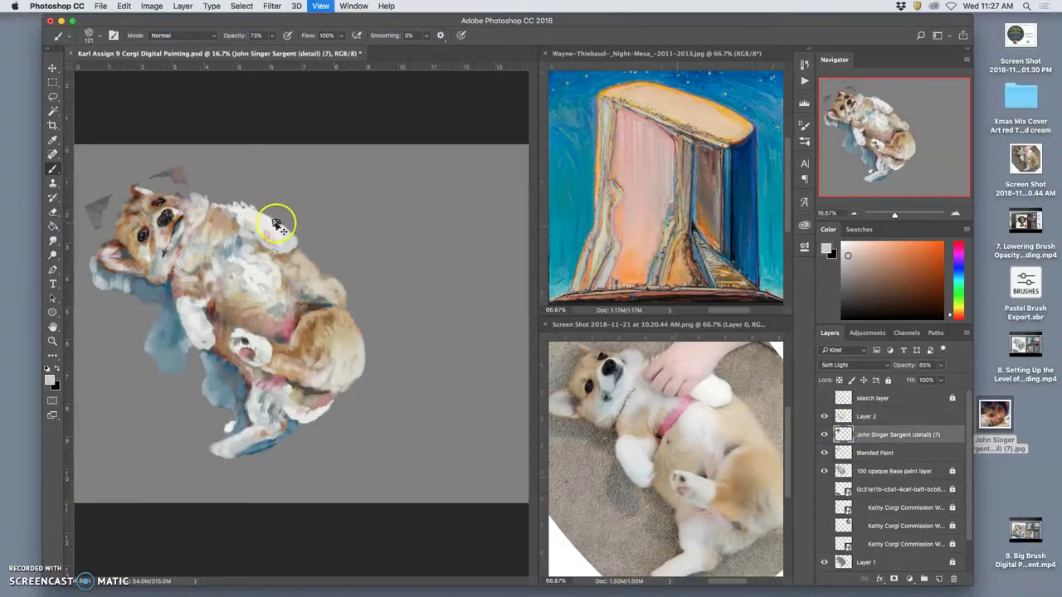
mouse_move(236, 273)
left_mouse_down()
mouse_move(368, 312)
mouse_move(391, 349)
left_mouse_up()
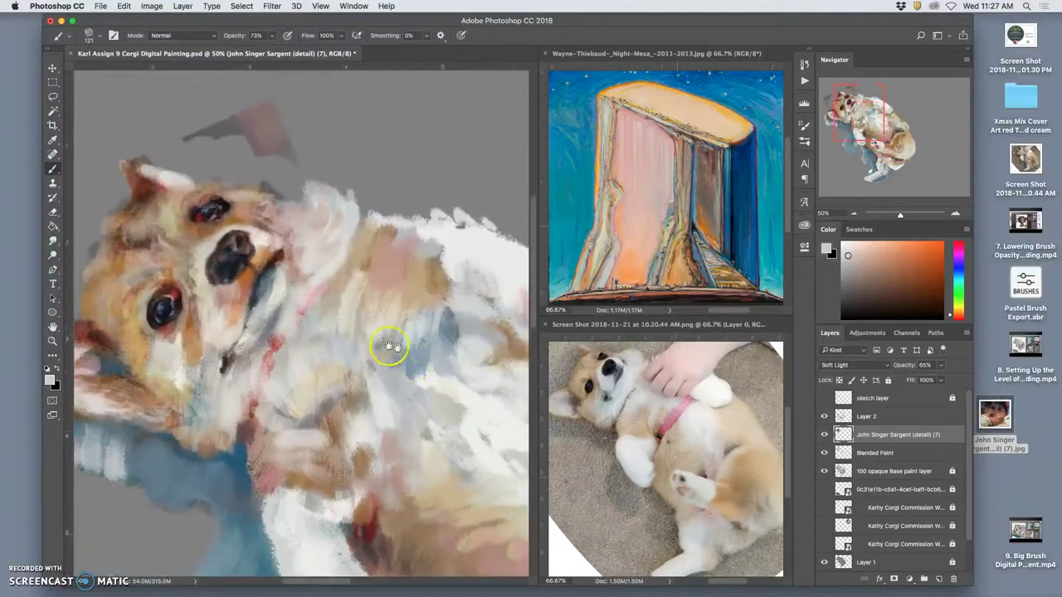
left_click_drag(340, 286, 382, 330)
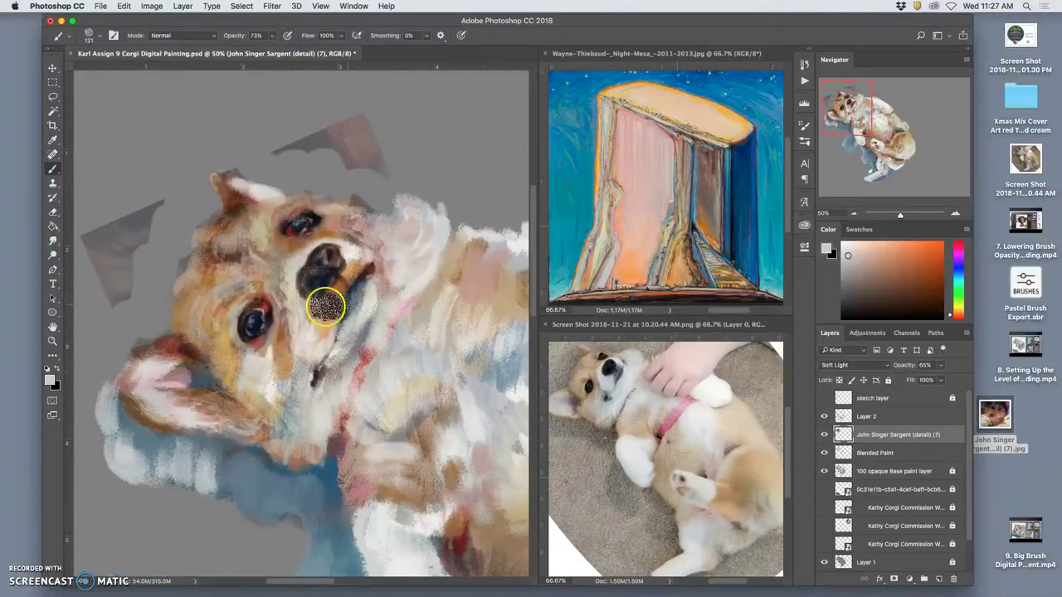
left_click(52, 211)
mouse_move(141, 225)
left_mouse_down()
mouse_move(97, 297)
mouse_move(136, 321)
mouse_move(132, 341)
mouse_move(153, 323)
mouse_move(157, 333)
mouse_move(144, 304)
mouse_move(271, 161)
mouse_move(221, 168)
mouse_move(213, 177)
mouse_move(285, 128)
mouse_move(334, 148)
mouse_move(393, 106)
mouse_move(389, 190)
mouse_move(361, 185)
mouse_move(380, 199)
mouse_move(304, 175)
left_mouse_up()
left_click_drag(432, 161, 436, 146)
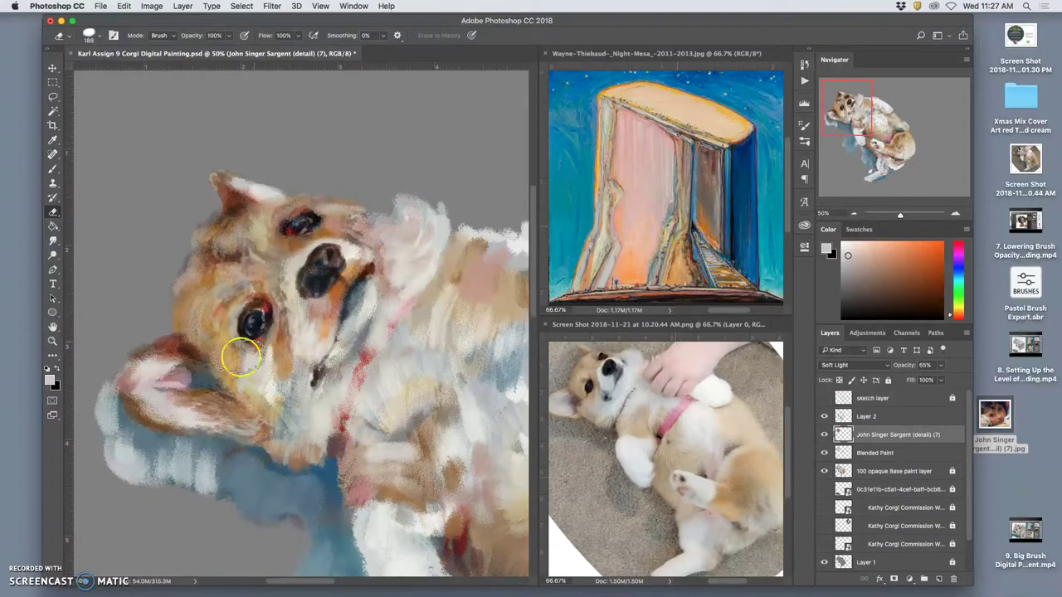
Hide the grey Blank White Canvas copy layer to restore the white background.
scroll(379, 423, "down", 3)
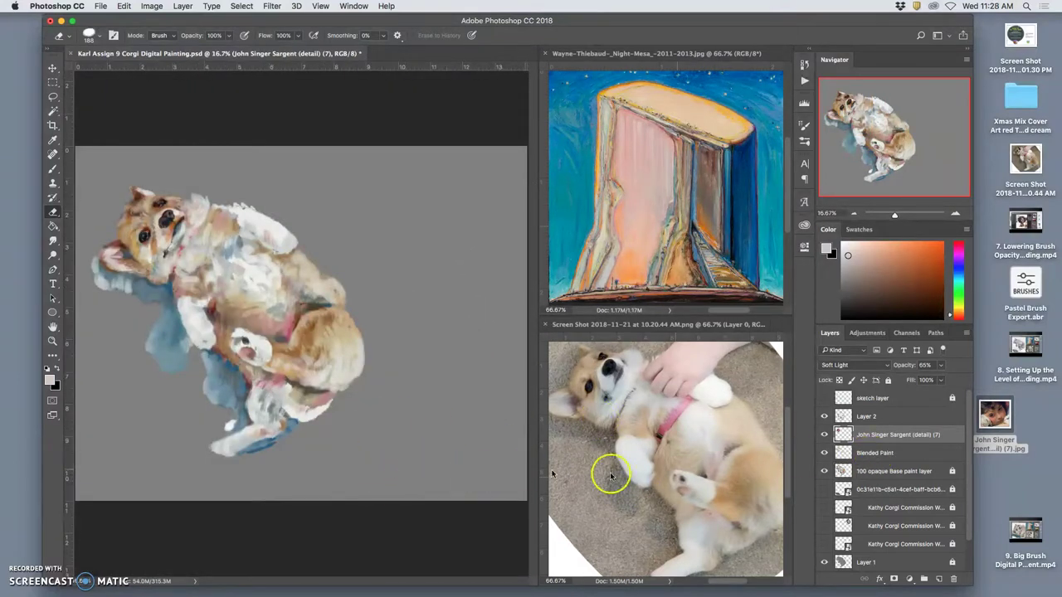
scroll(854, 531, "down", 2)
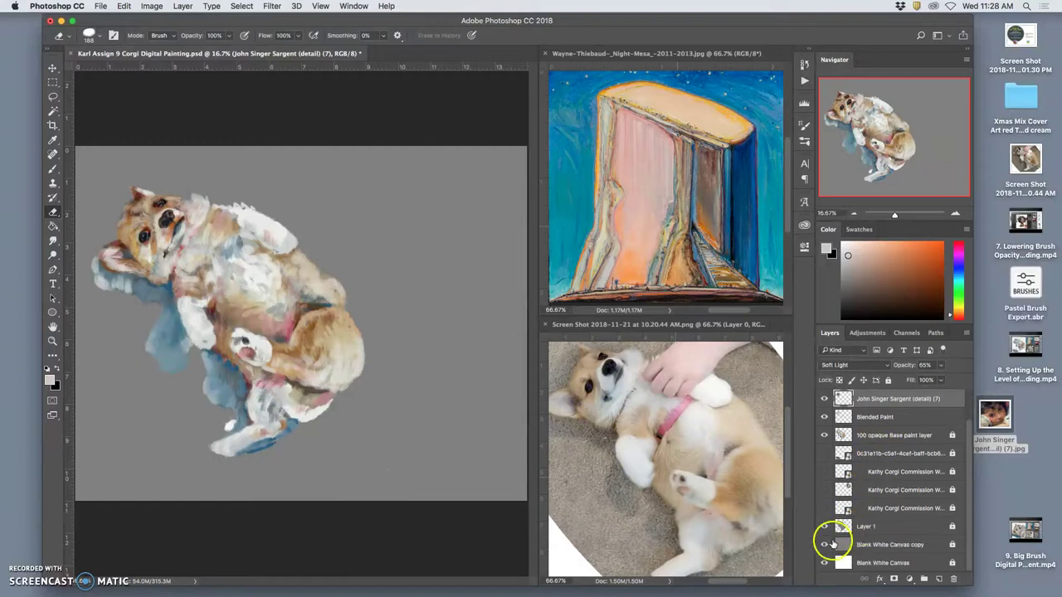
left_click(824, 545)
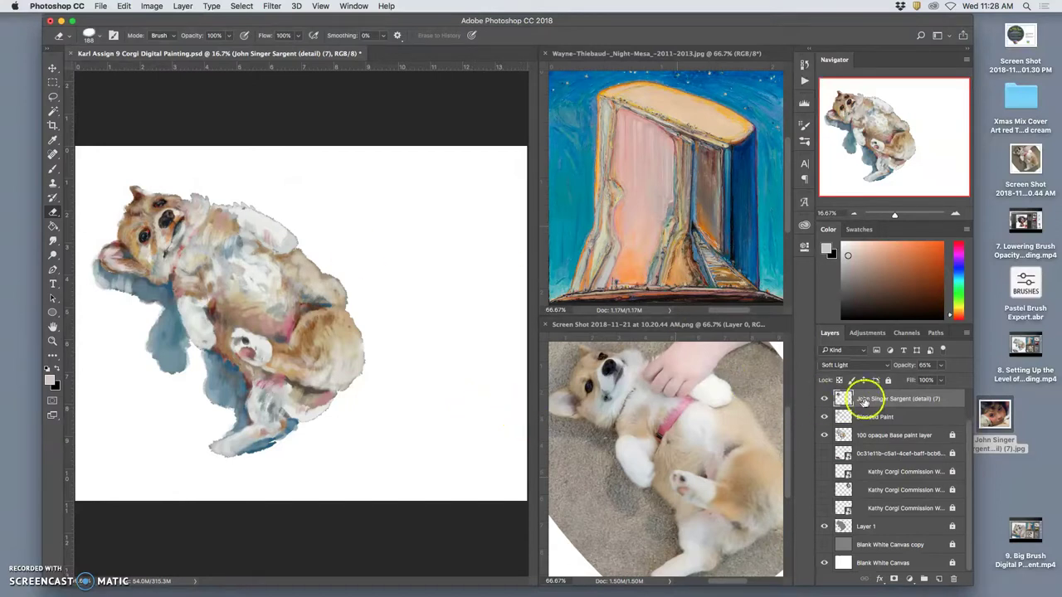
On Layer 2, sample off-white from the raised hind foot and dab it over the upper foreleg with the Brush.
scroll(967, 456, "up", 2)
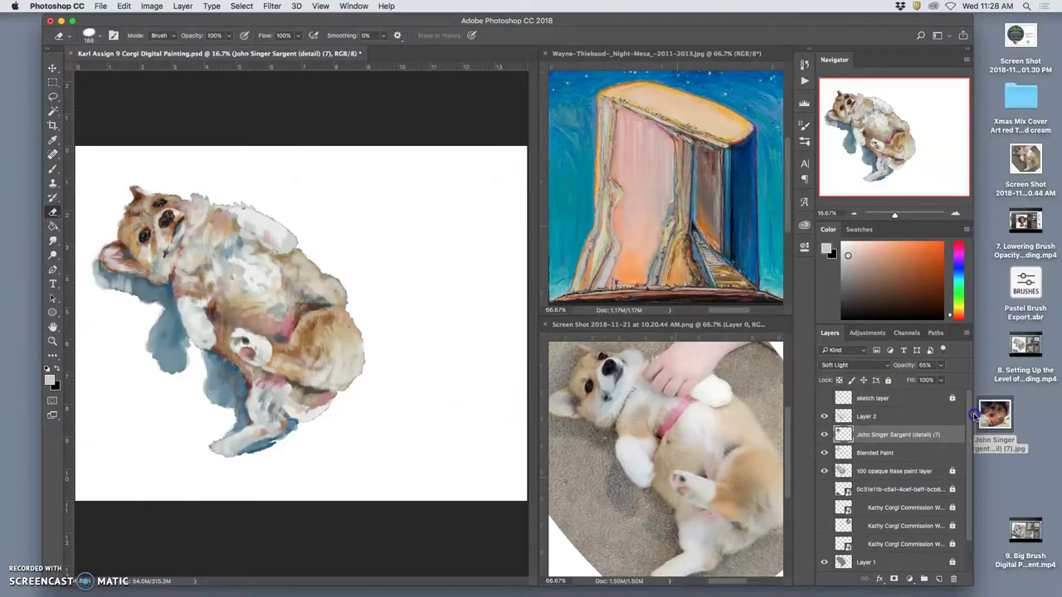
left_click(918, 418)
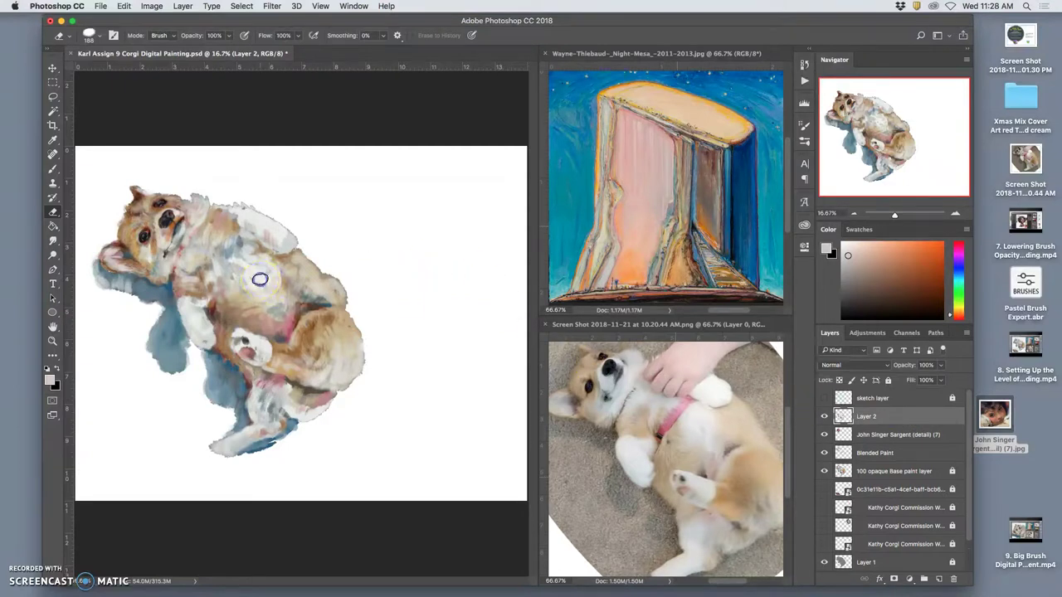
left_click(229, 272)
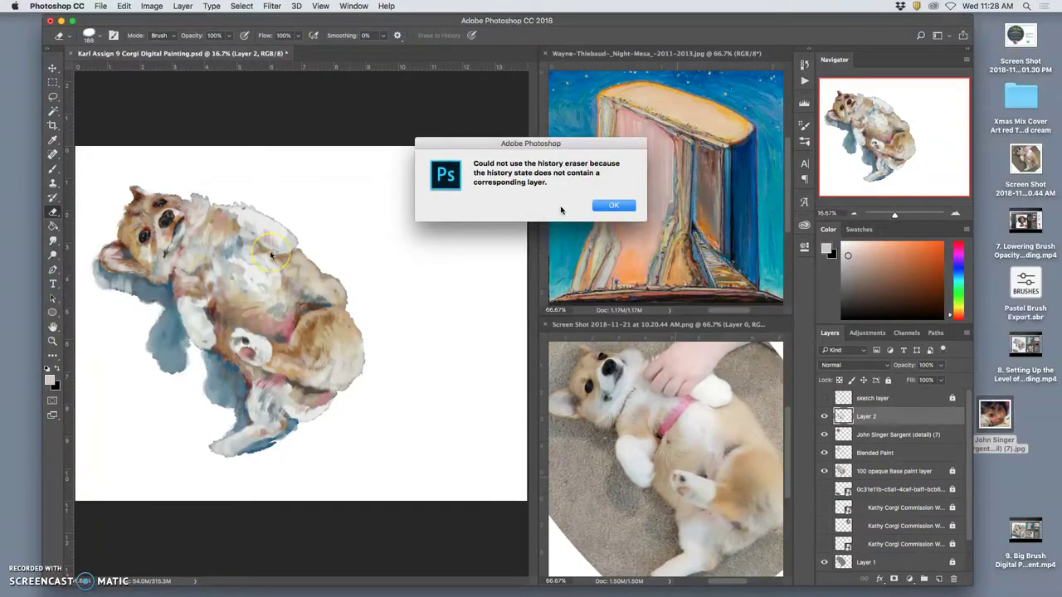
left_click(613, 206)
left_click(53, 168)
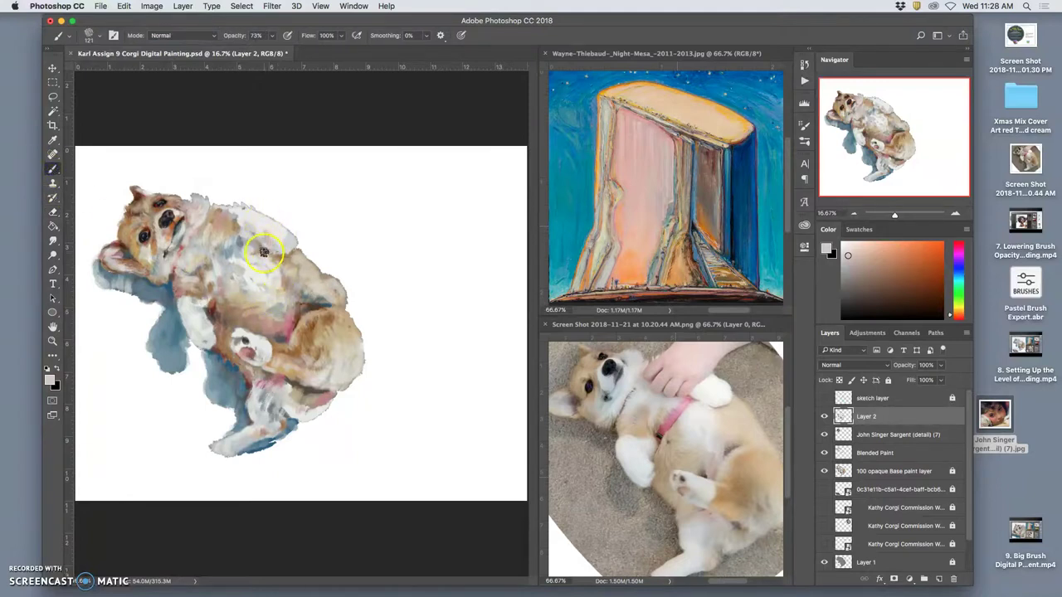
left_click(262, 344, "alt")
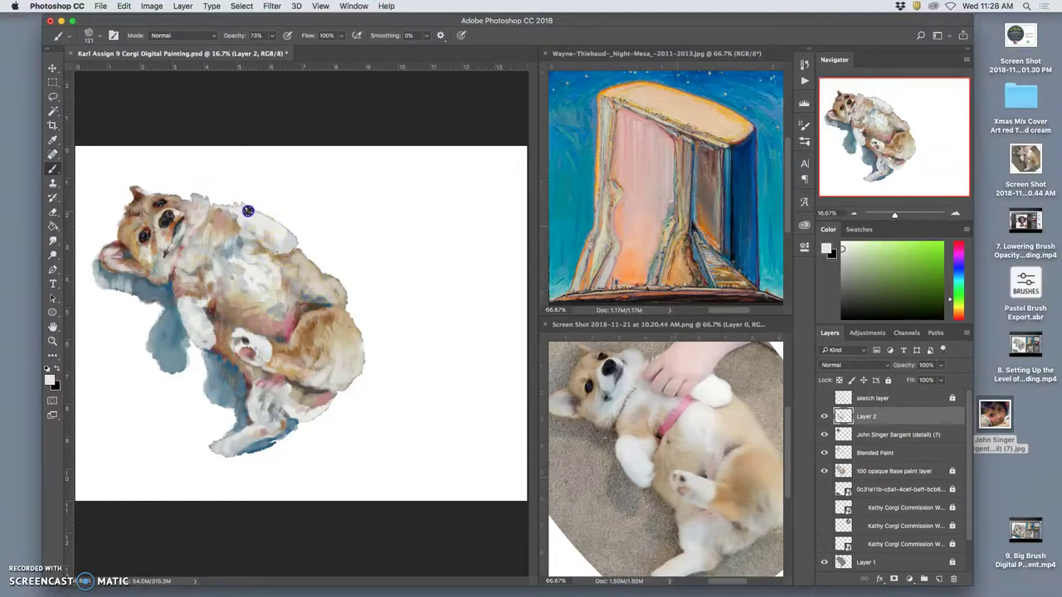
left_click(677, 380)
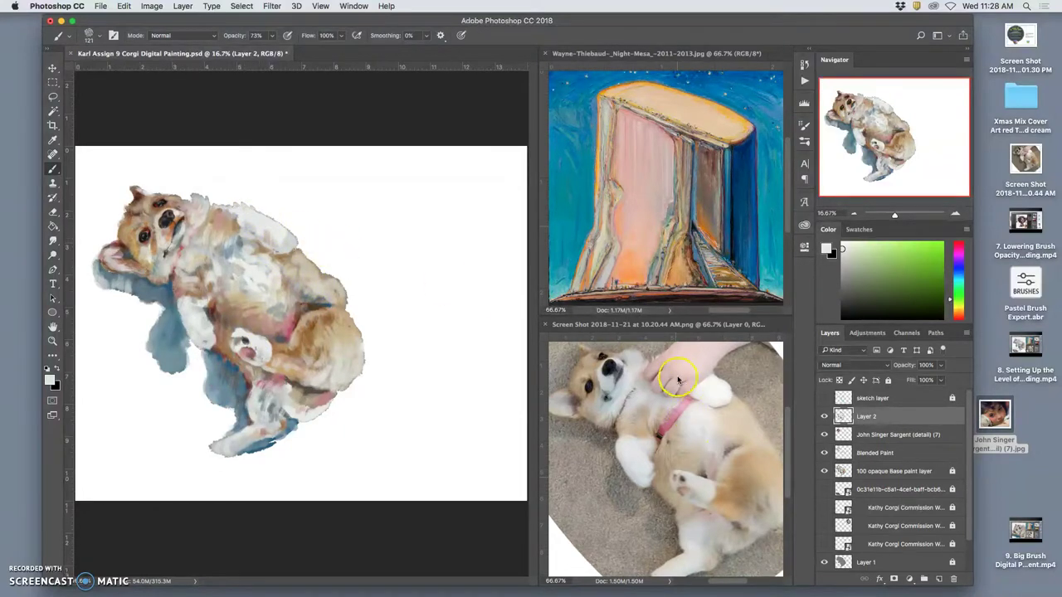
left_click(235, 218)
Sample warm grey, brown and off-white from the corgi's fur and dab them over the upper foreleg and the flank.
left_click(286, 266, "alt")
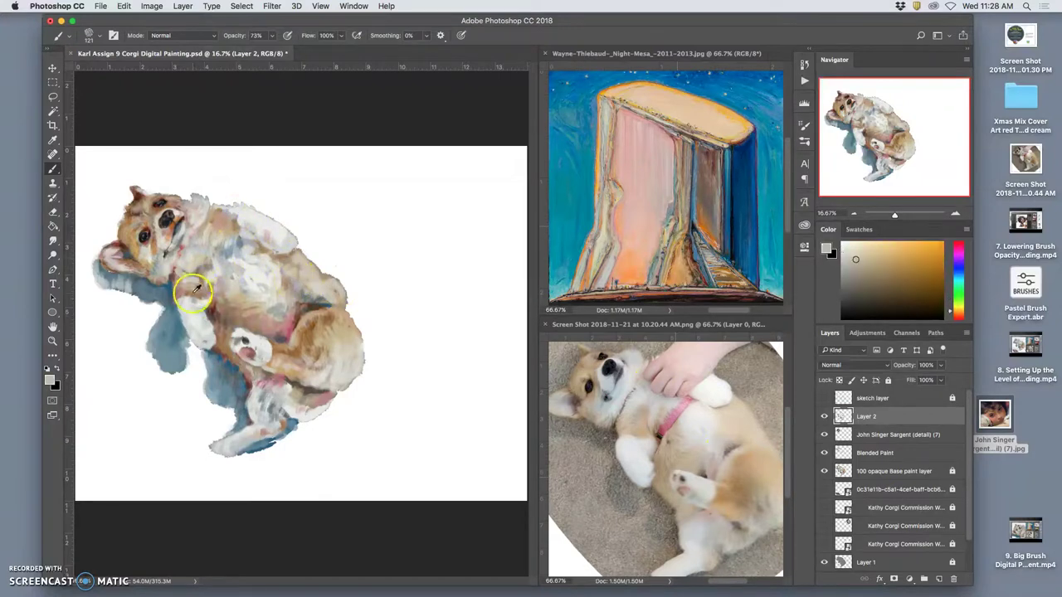
left_click(238, 217, "alt")
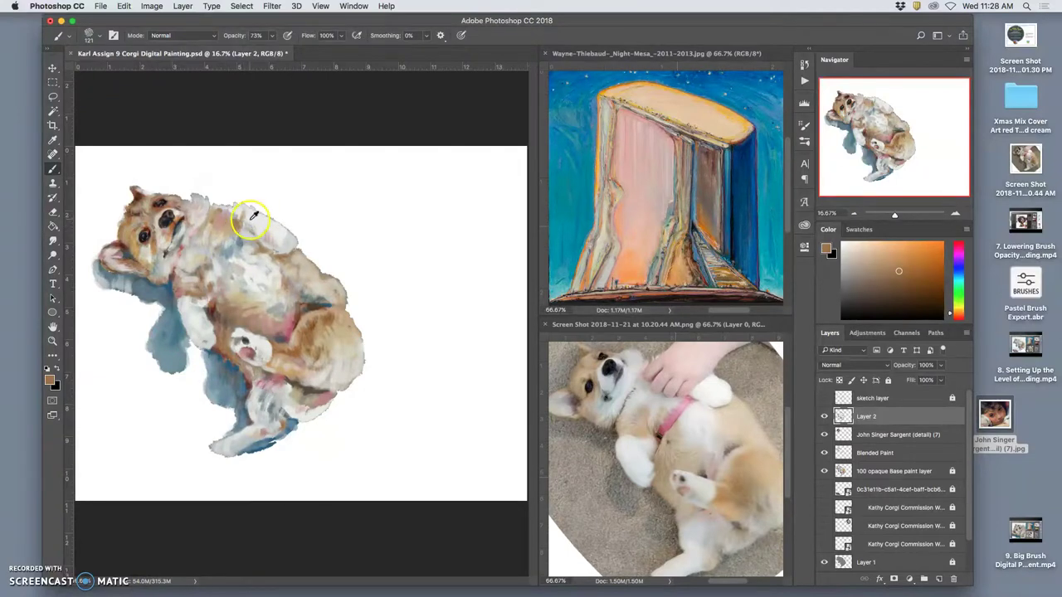
left_click(246, 218, "alt")
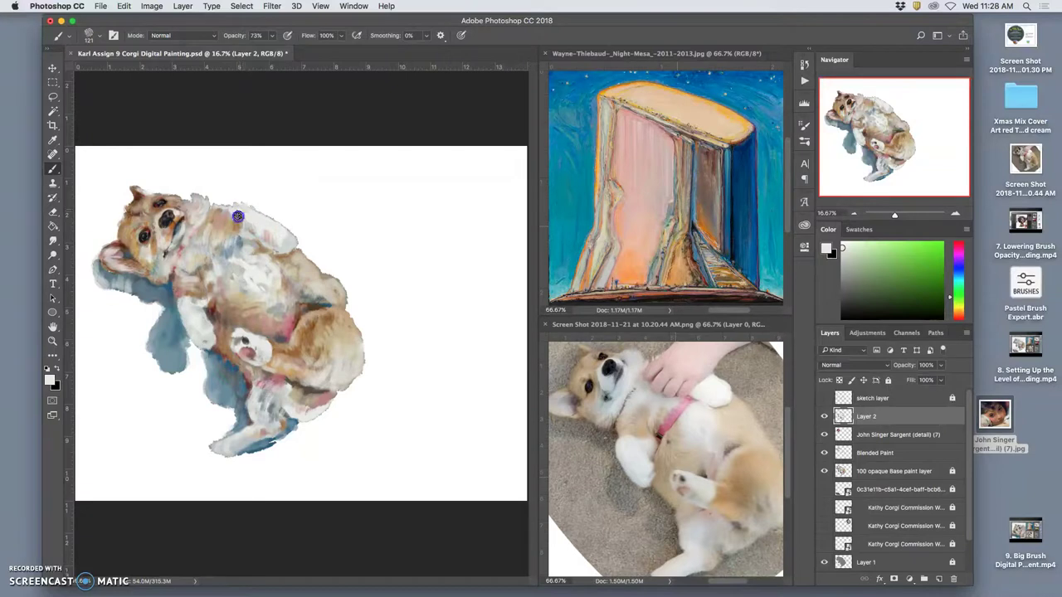
mouse_move(282, 274)
left_mouse_down()
mouse_move(274, 297)
mouse_move(248, 216)
mouse_move(308, 307)
left_mouse_up()
left_click(306, 303, "alt")
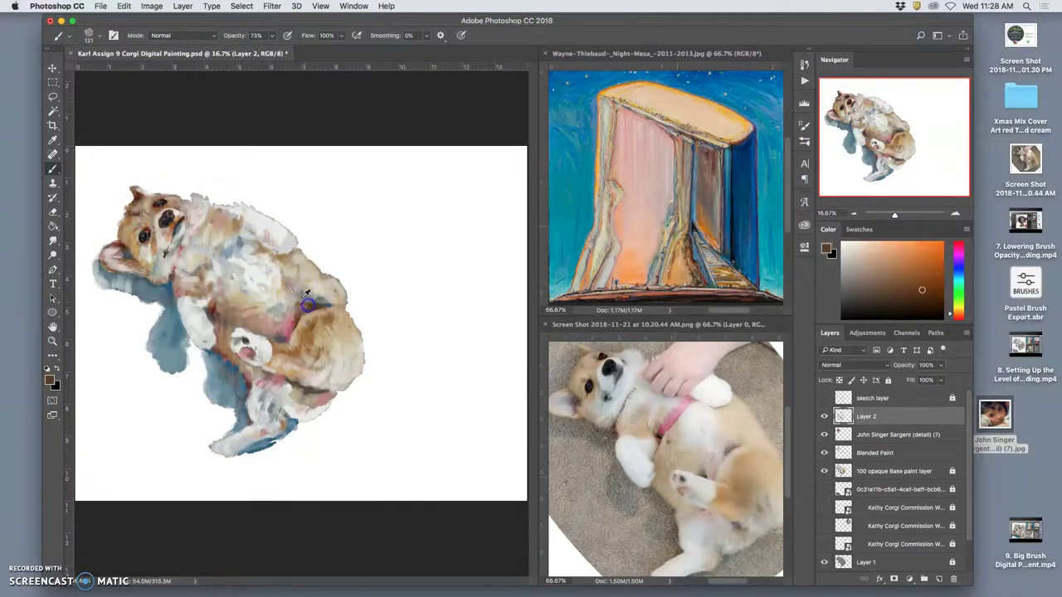
Sample blue-grey and neighbouring fur colours and blend them across the chest, belly and the shadow below the extended hind leg.
left_click(249, 240, "alt")
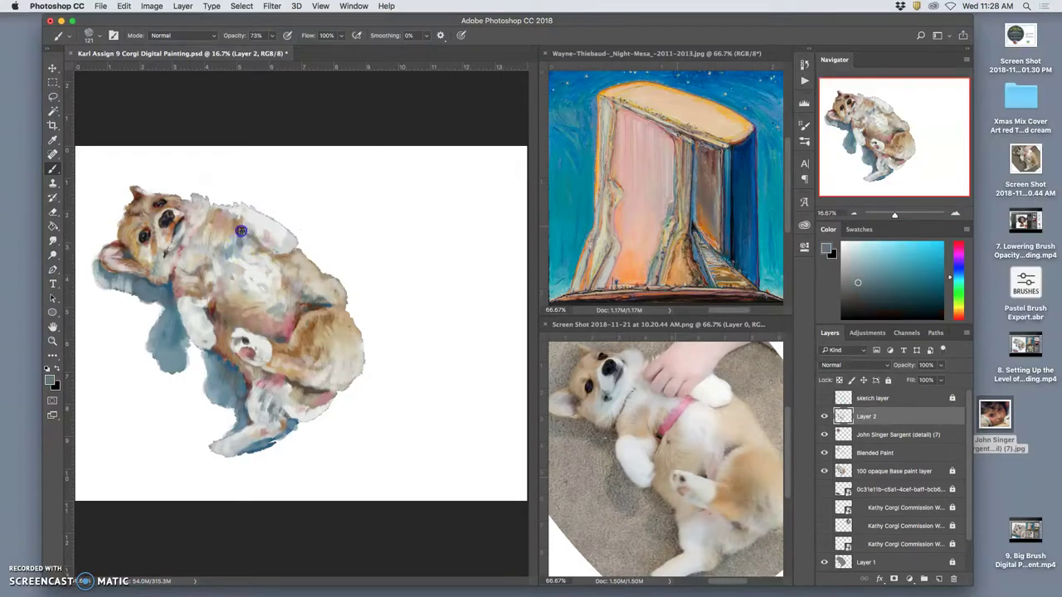
left_click(274, 325, "alt")
mouse_move(278, 264)
left_mouse_down()
mouse_move(354, 349)
mouse_move(281, 284)
mouse_move(295, 282)
mouse_move(260, 278)
mouse_move(252, 326)
mouse_move(268, 249)
mouse_move(243, 300)
mouse_move(231, 263)
mouse_move(166, 219)
mouse_move(196, 228)
left_mouse_up()
mouse_move(176, 262)
left_mouse_down()
mouse_move(170, 369)
mouse_move(252, 293)
mouse_move(259, 316)
mouse_move(321, 293)
mouse_move(378, 349)
mouse_move(358, 348)
mouse_move(367, 342)
mouse_move(355, 386)
mouse_move(361, 376)
mouse_move(323, 395)
mouse_move(404, 307)
mouse_move(290, 427)
left_mouse_up()
left_click(290, 427, "alt")
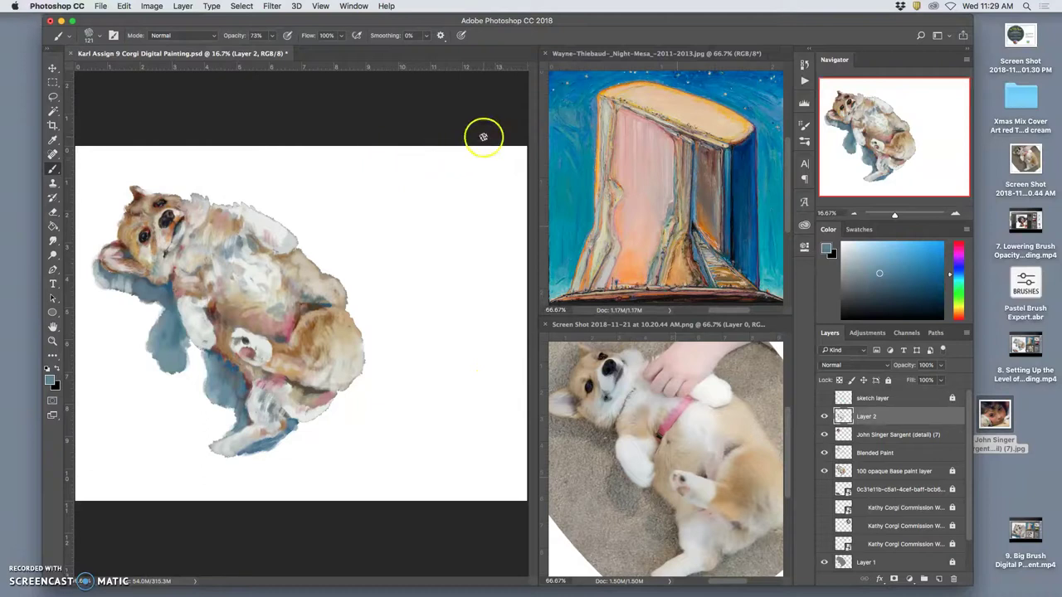
View the whole canvas and save the corgi painting.
key("super+minus")
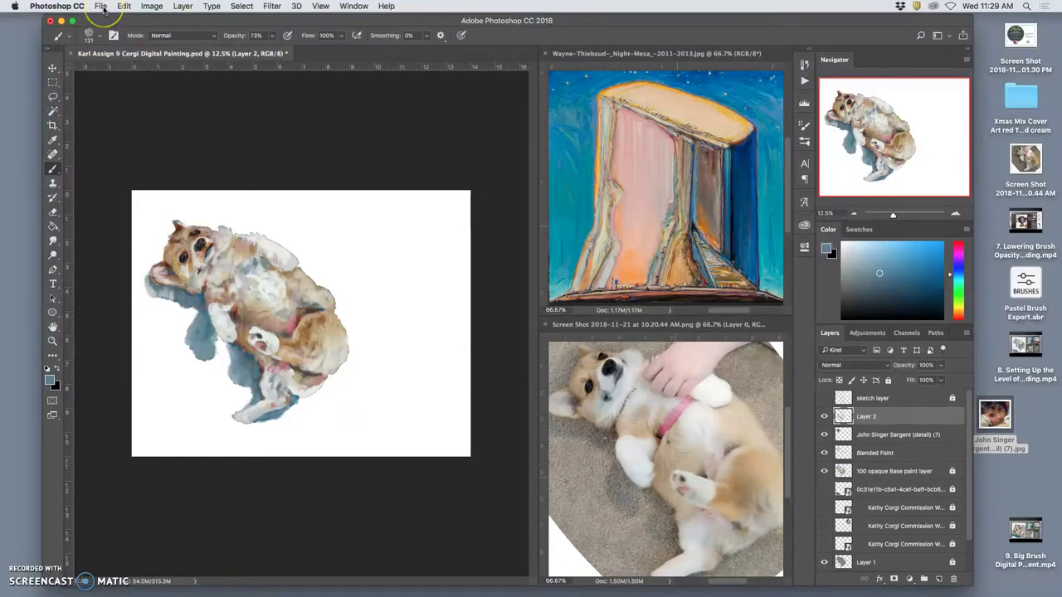
left_click(100, 6)
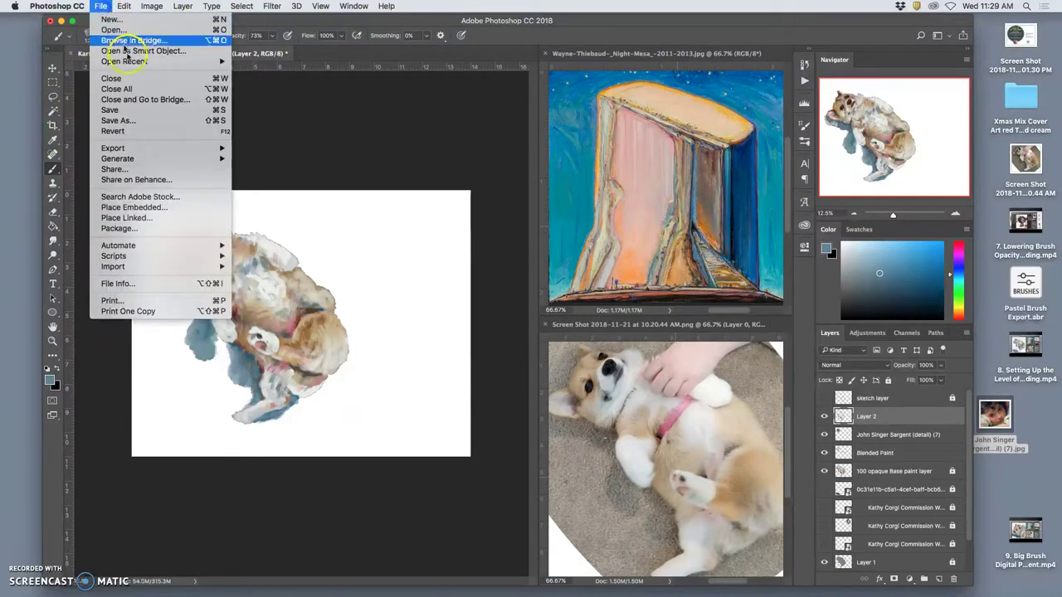
left_click(130, 111)
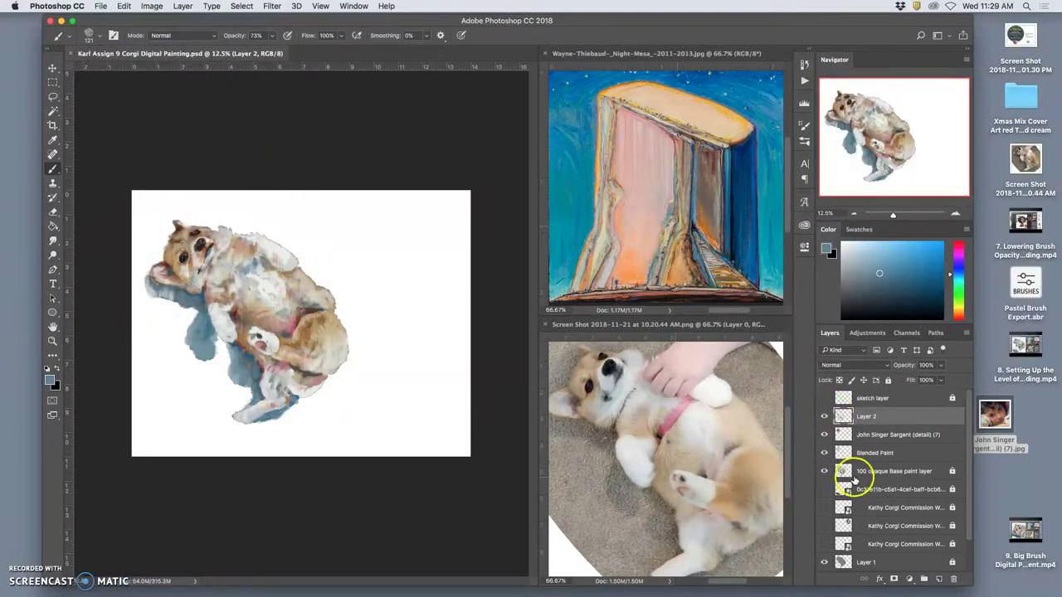
Hide Layer 2, the John Singer Sargent detail layer, Blended Paint and the 100 opaque Base paint layer.
scroll(880, 470, "down", 1)
scroll(879, 470, "up", 2)
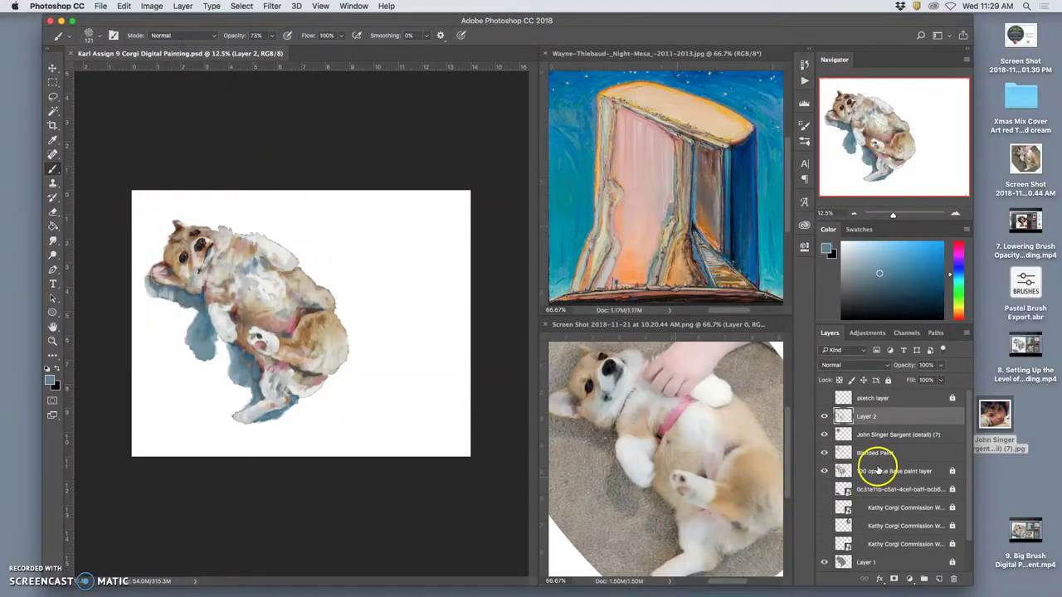
left_click(823, 418)
left_click(824, 435)
left_click(824, 453)
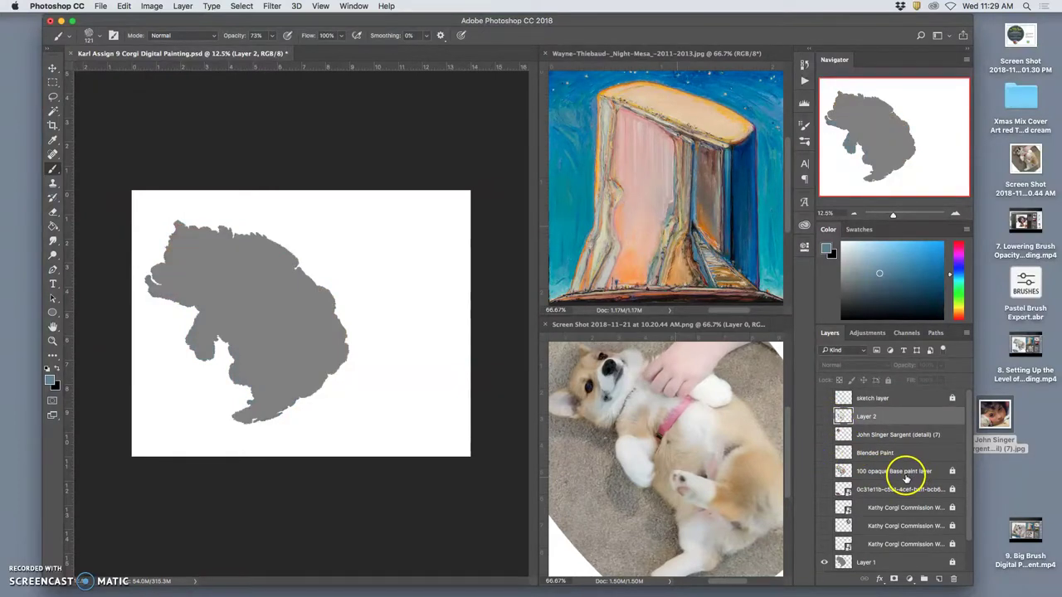
Show the 100 opaque Base paint layer and compare it with and without the grey silhouette of Layer 1.
left_click(825, 472)
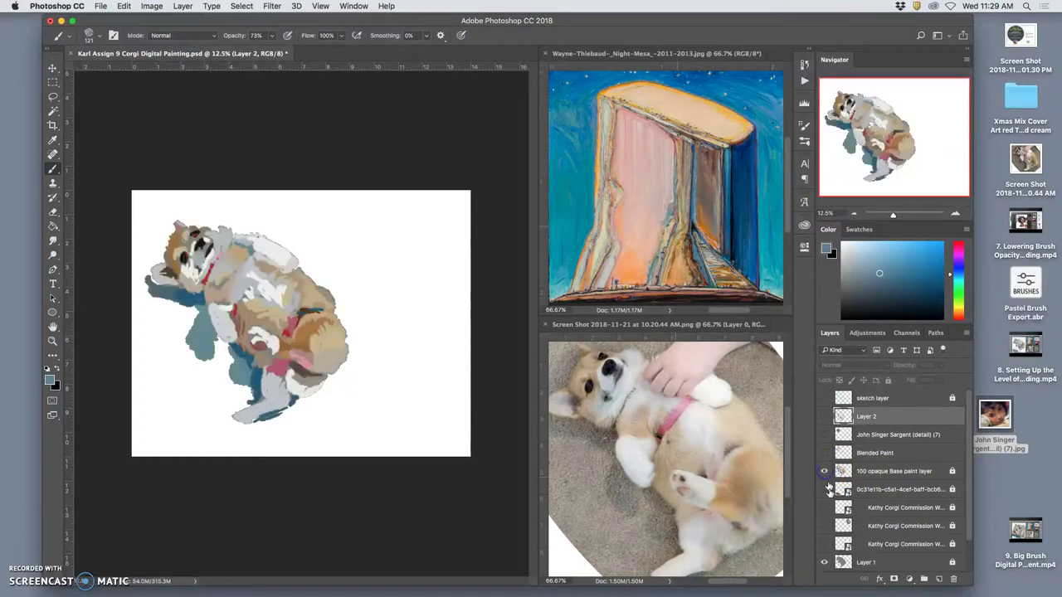
left_click(824, 562)
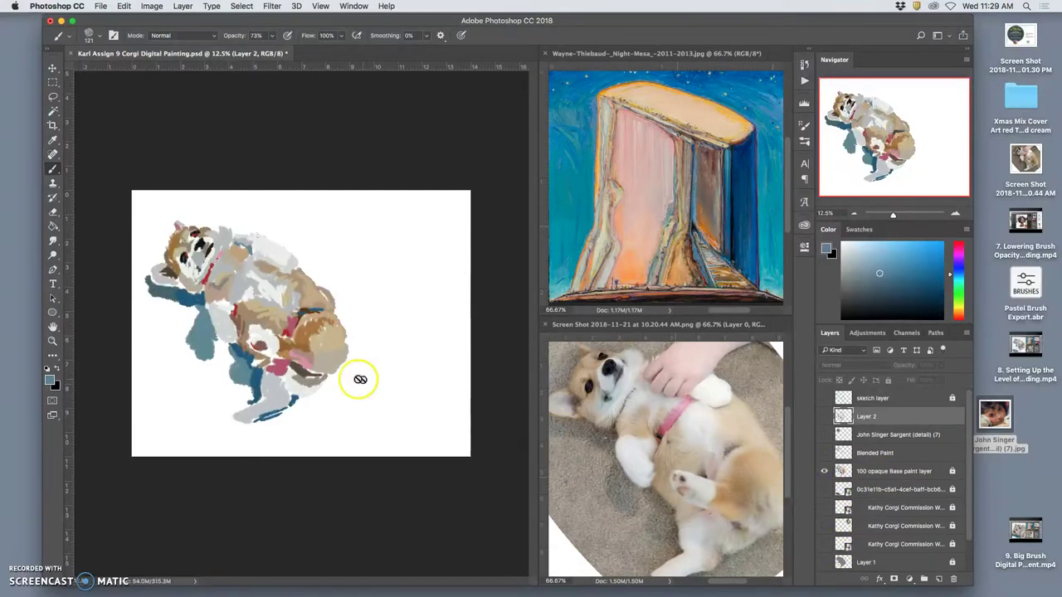
left_click(823, 562)
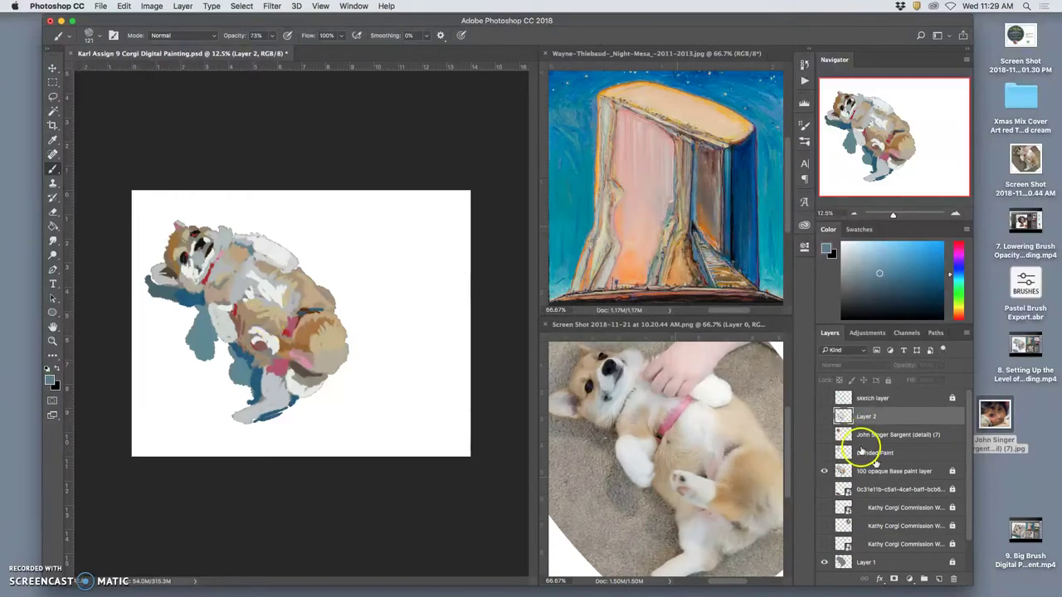
Show the Blended Paint layer and examine its strokes both alone and combined with the base paint and Layer 1.
left_click(825, 452)
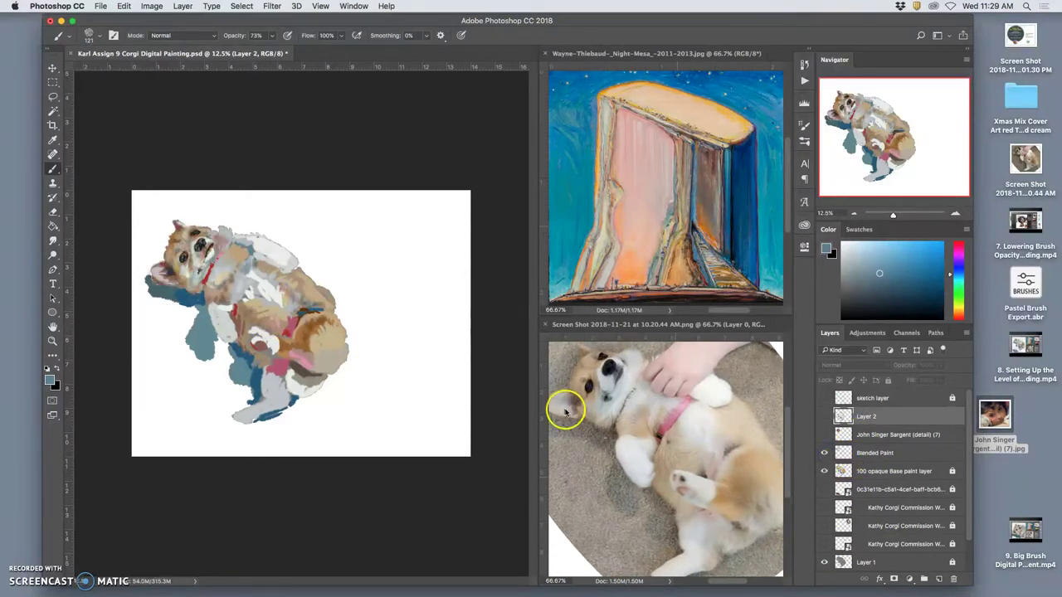
left_click(823, 563)
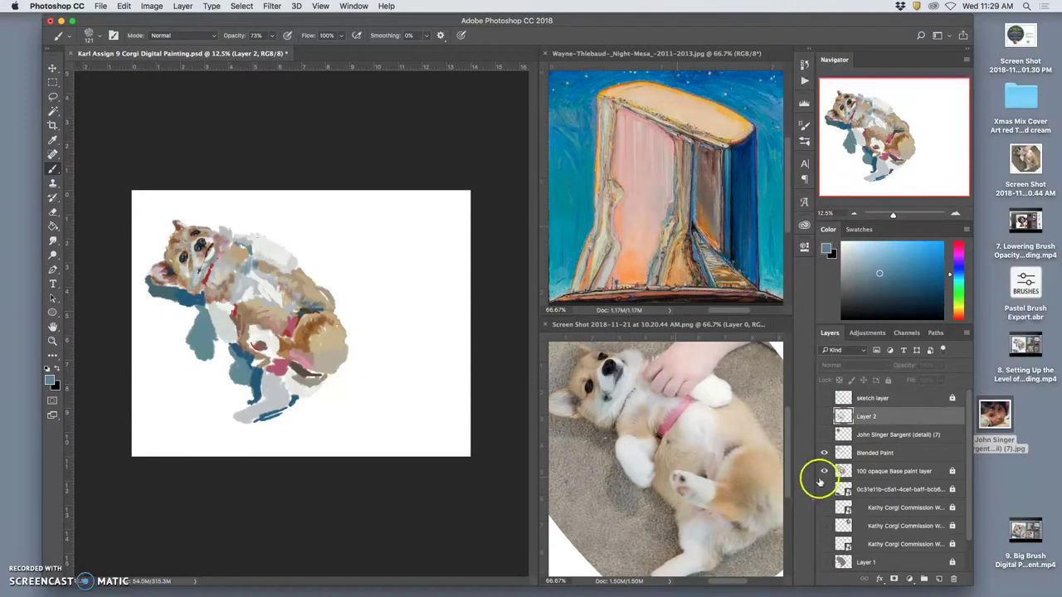
left_click(823, 471)
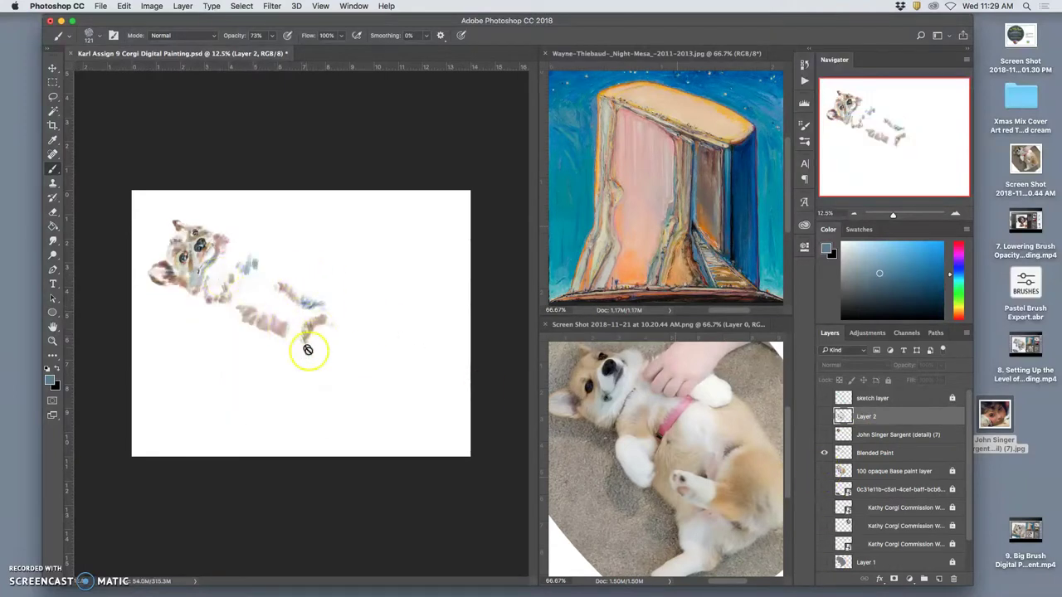
left_click(825, 491)
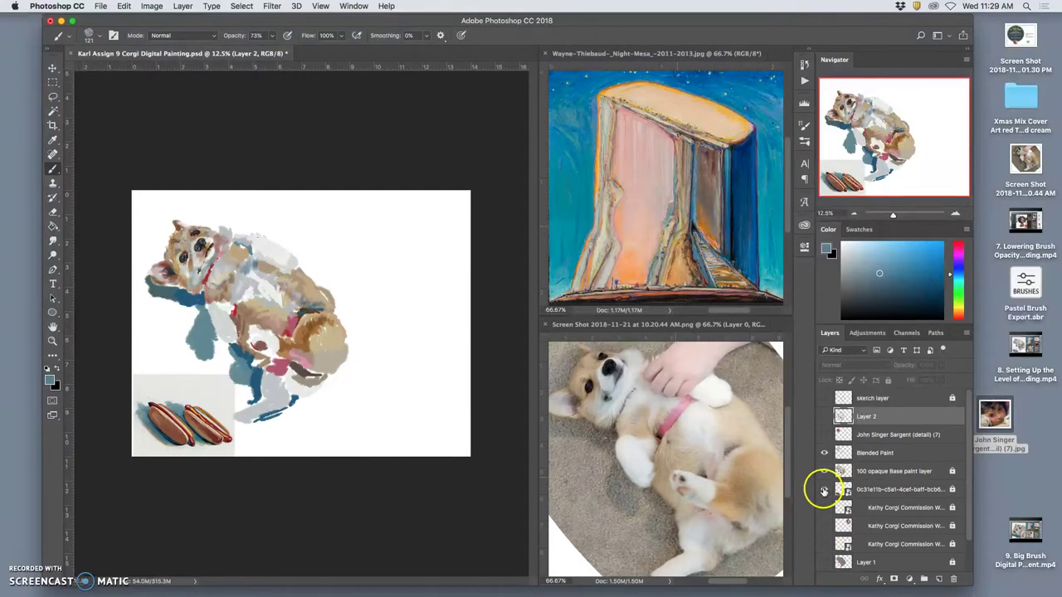
left_click(824, 491)
left_click(824, 563)
left_click(824, 472)
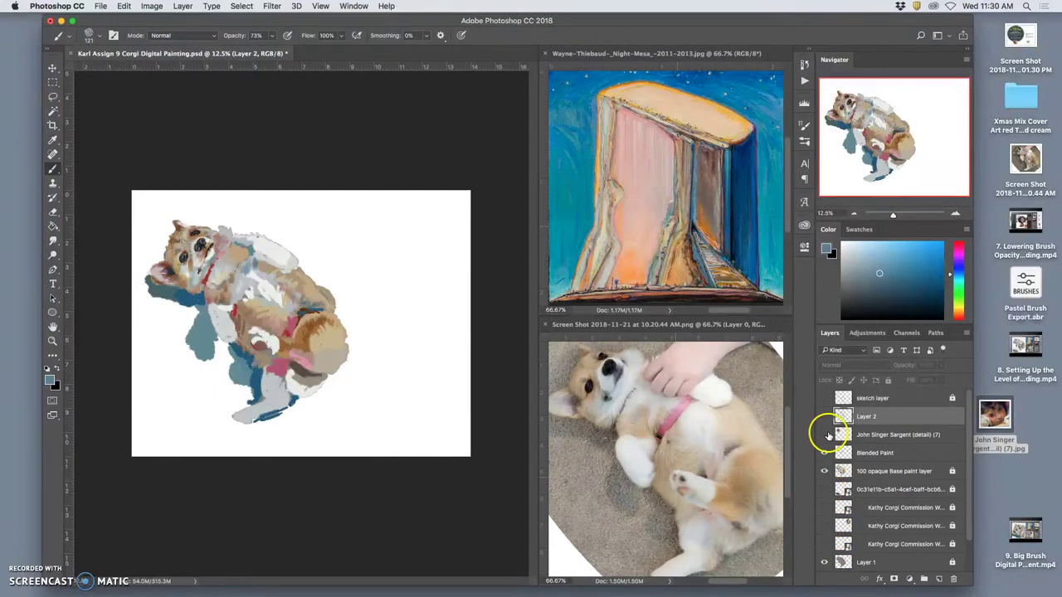
Show Layer 2 and toggle its visibility to compare the corgi with and without its brushwork.
left_click(824, 416)
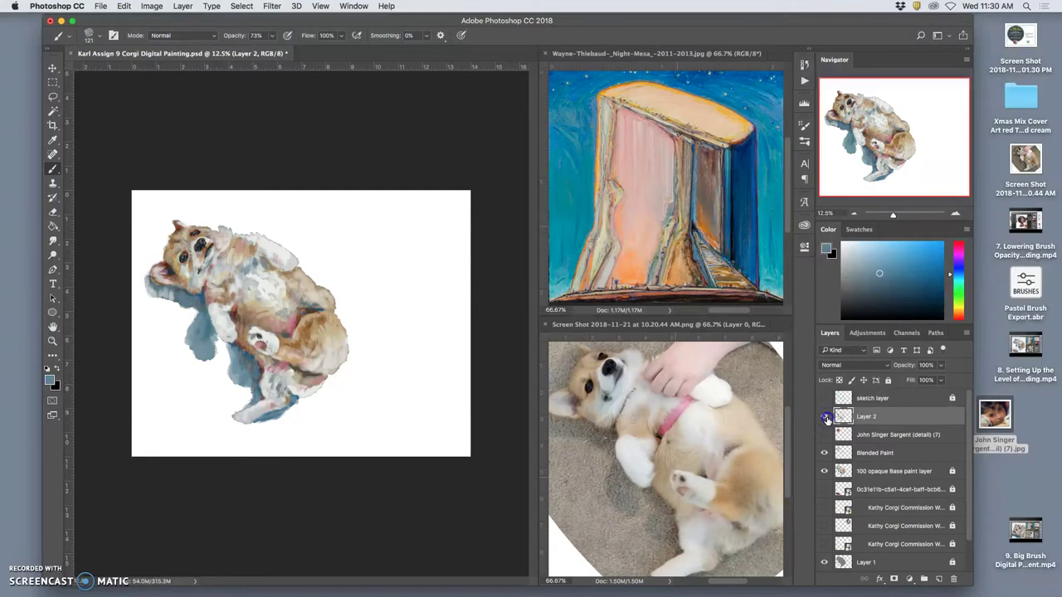
left_click(825, 418)
left_click(826, 417)
left_click(825, 417)
left_click(825, 418)
Isolate Layer 2 by hiding Blended Paint, the 100 opaque Base paint layer and Layer 1, and examine its strokes up close.
left_click(824, 453)
left_click(825, 471)
left_click(824, 562)
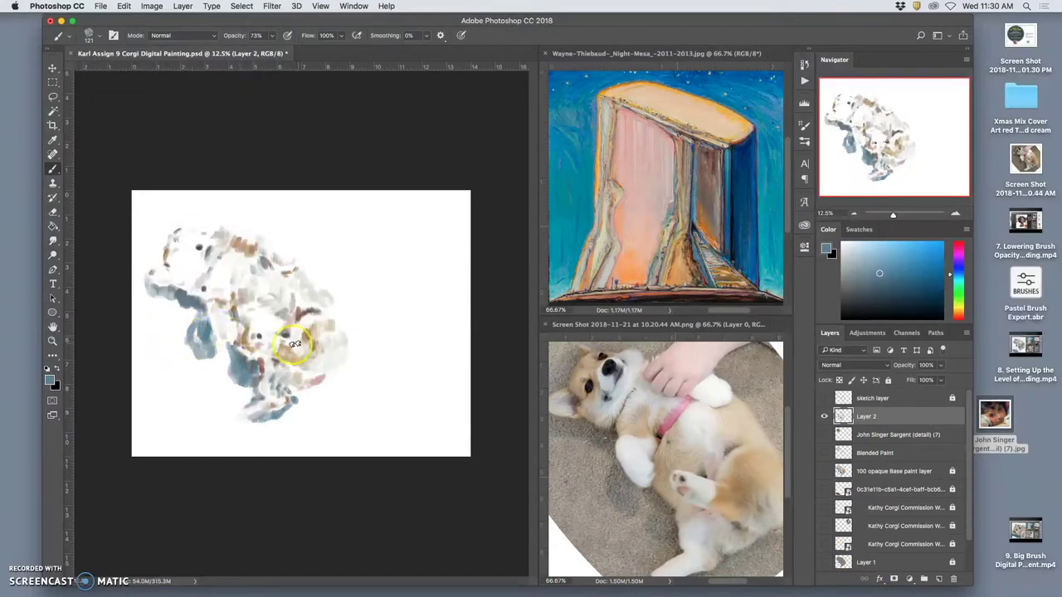
left_click_drag(294, 343, 267, 341)
key("super+plus")
key("super+plus")
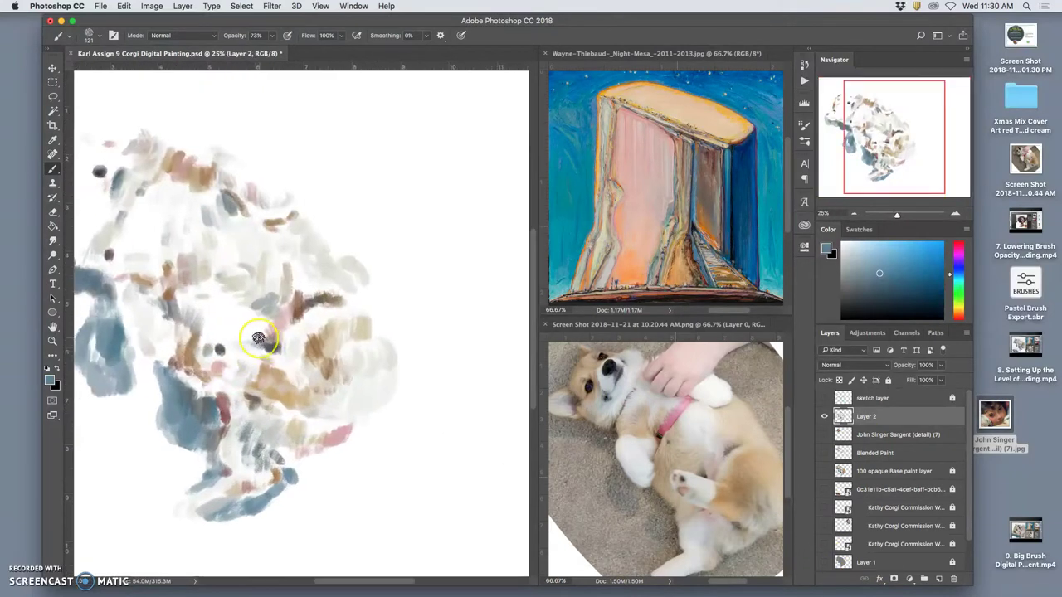
scroll(258, 338, "left", 5)
scroll(258, 338, "right", 2)
scroll(258, 338, "right", 1)
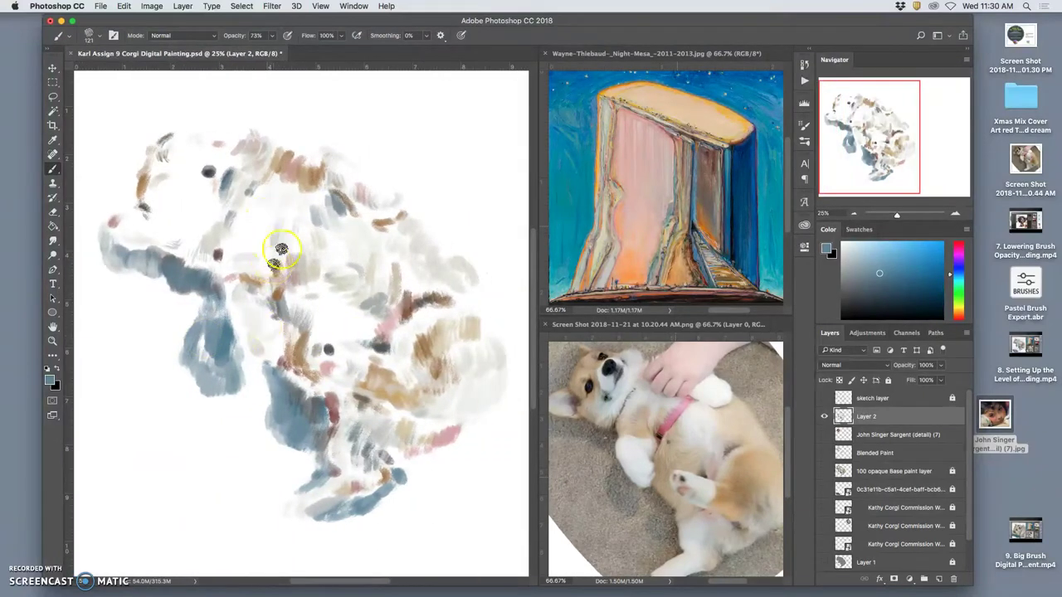
Show Blended Paint, the 100 opaque Base paint layer and Layer 1 again beneath Layer 2.
left_click(824, 452)
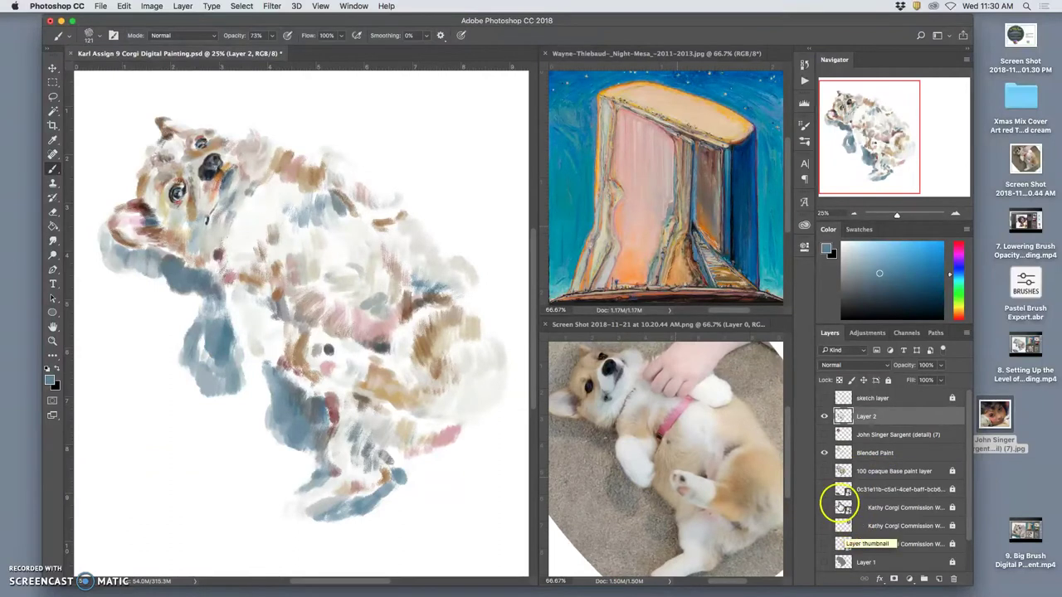
left_click(825, 471)
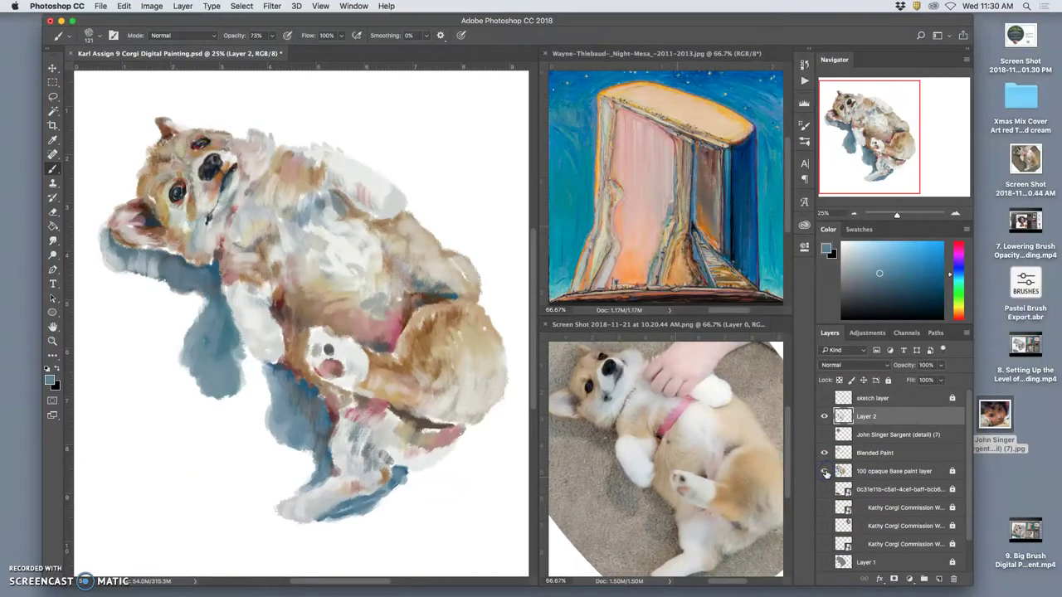
left_click(824, 562)
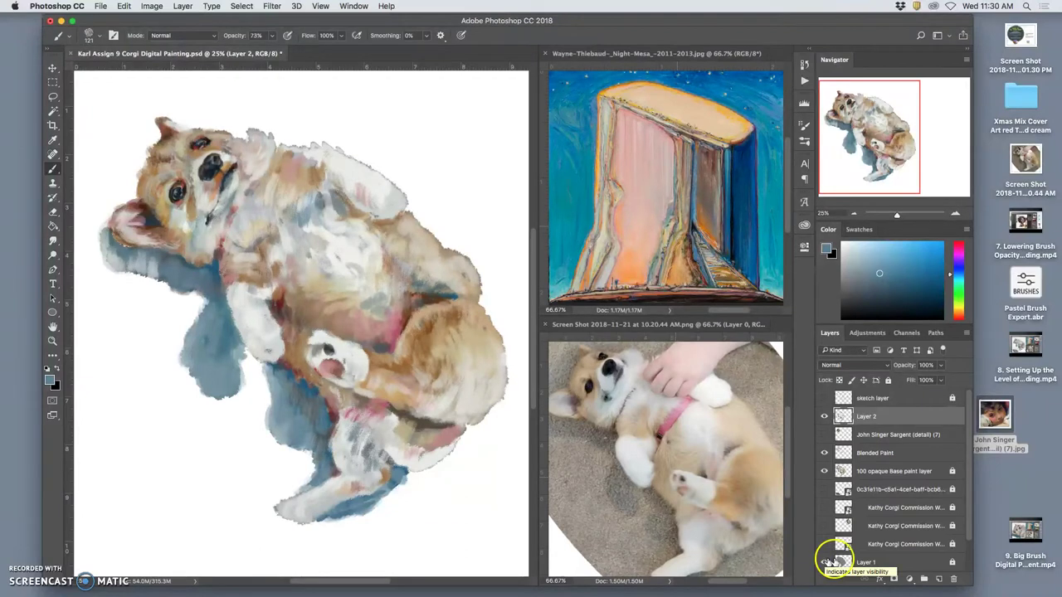
Unlock Layer 1, apply a Gaussian Blur with a 3.9-pixel radius, and compare the corgi's edges with the layer hidden and shown.
left_click(877, 564)
scroll(877, 564, "down", 1)
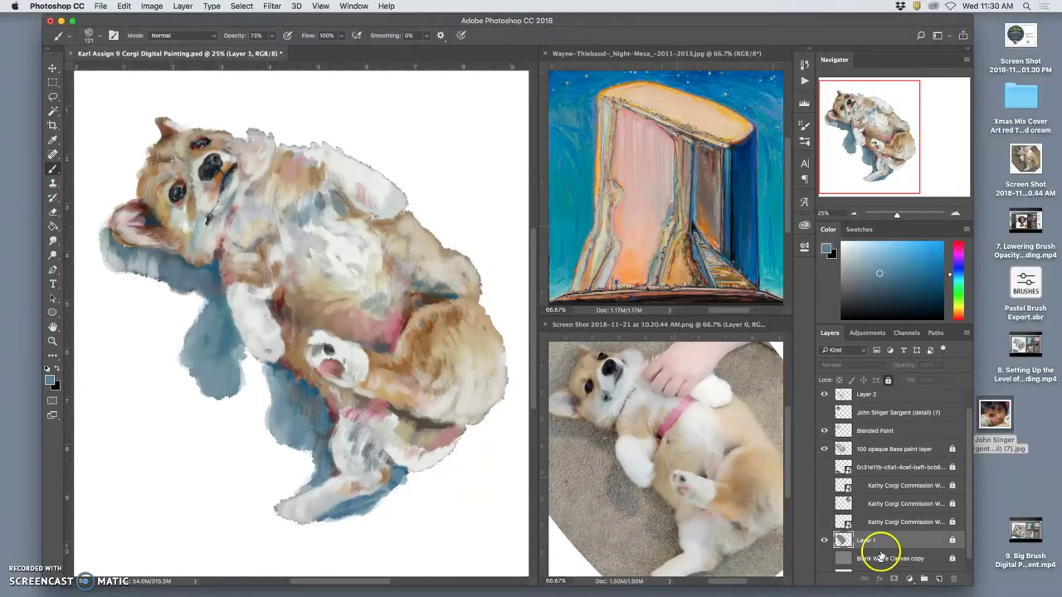
left_click(825, 540)
left_click(826, 541)
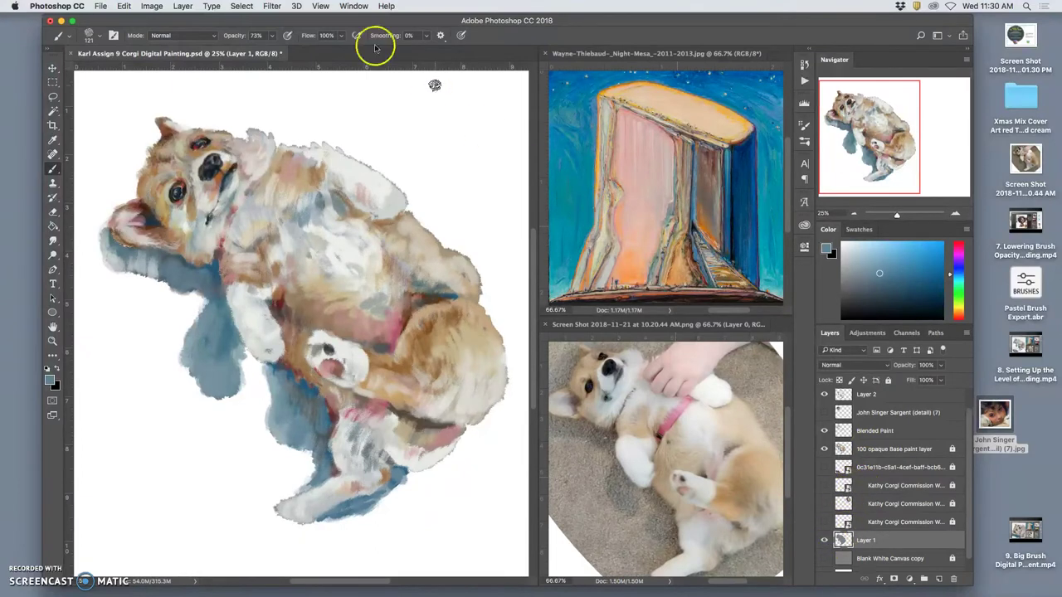
left_click(273, 7)
mouse_move(348, 138)
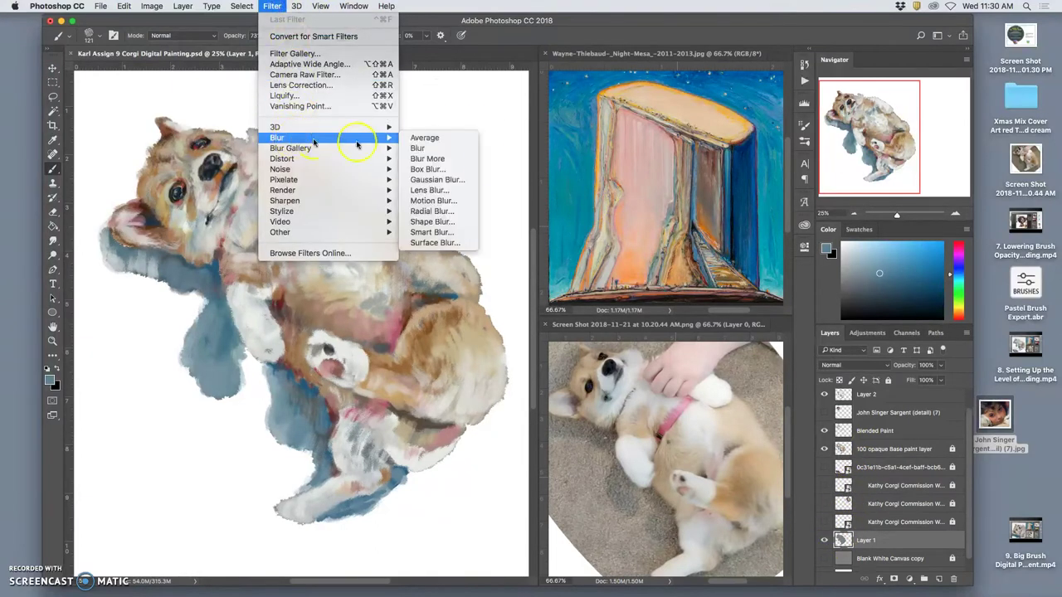
left_click(462, 180)
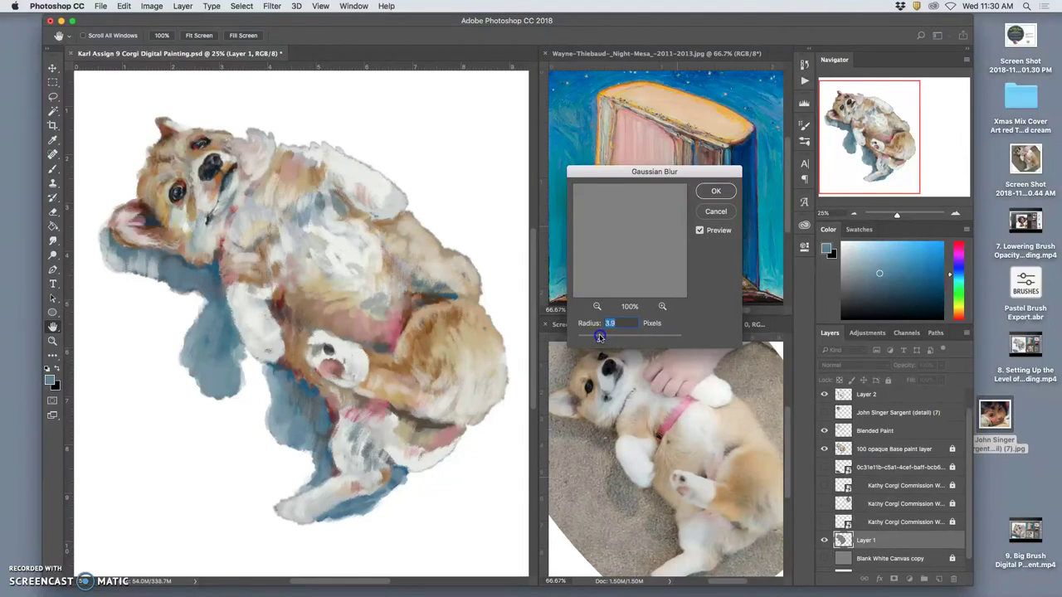
left_click(716, 191)
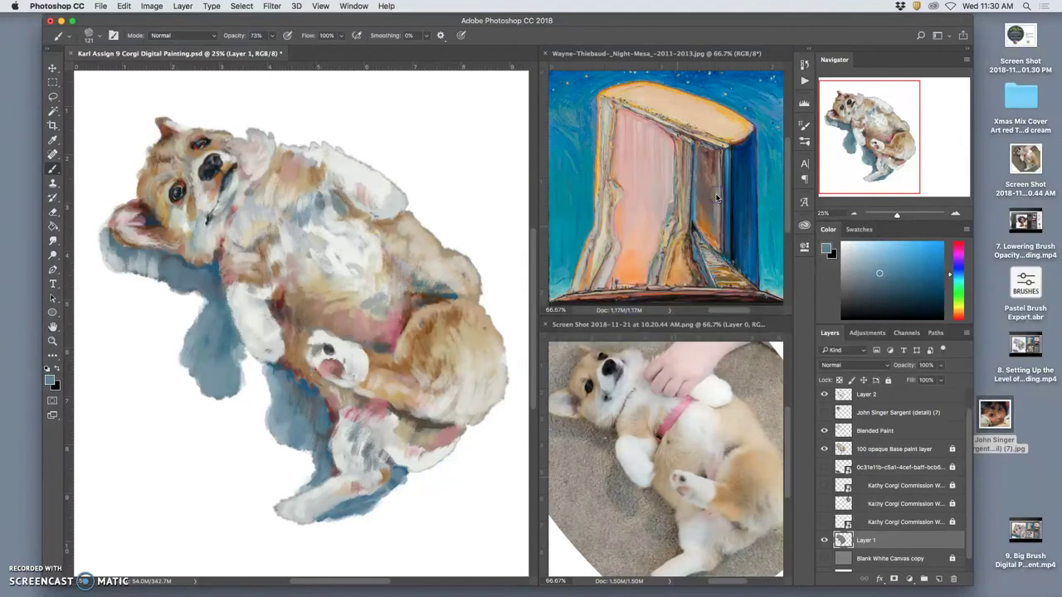
left_click(824, 539)
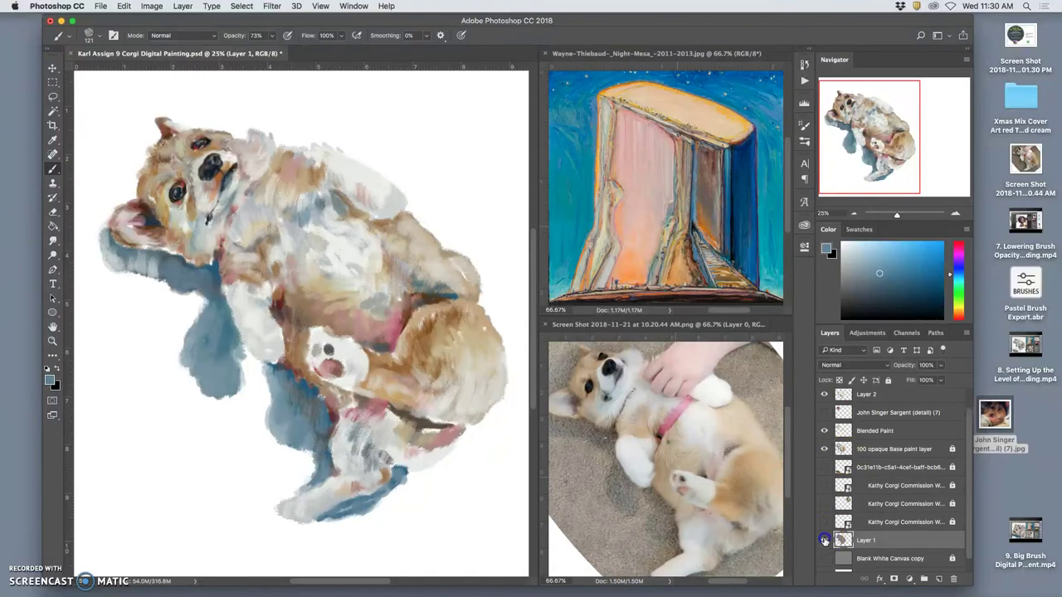
left_click(824, 540)
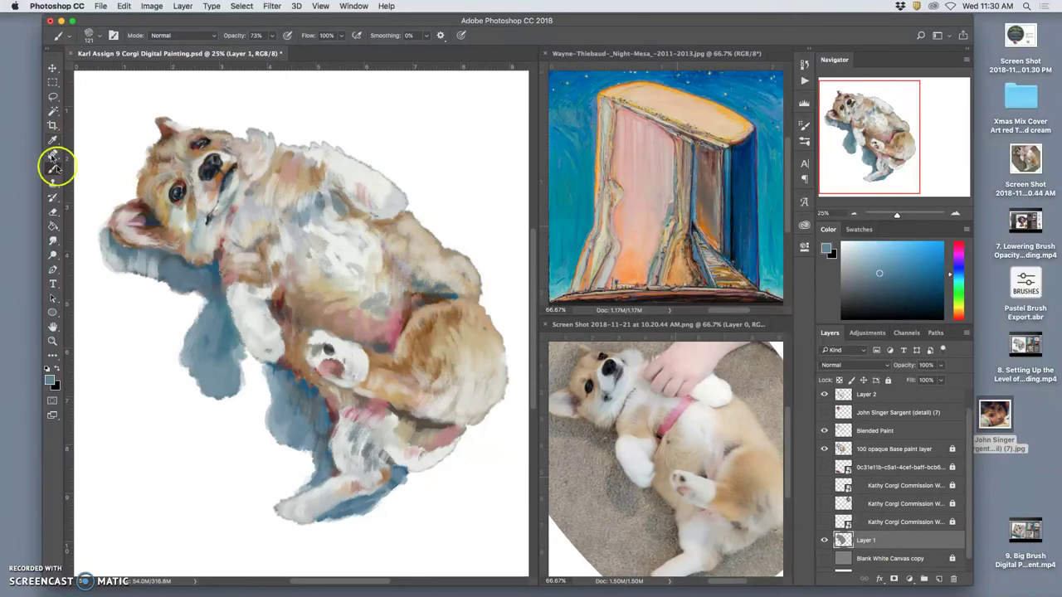
Switch to the Eraser and set its brush size to 380 px.
left_click(54, 213)
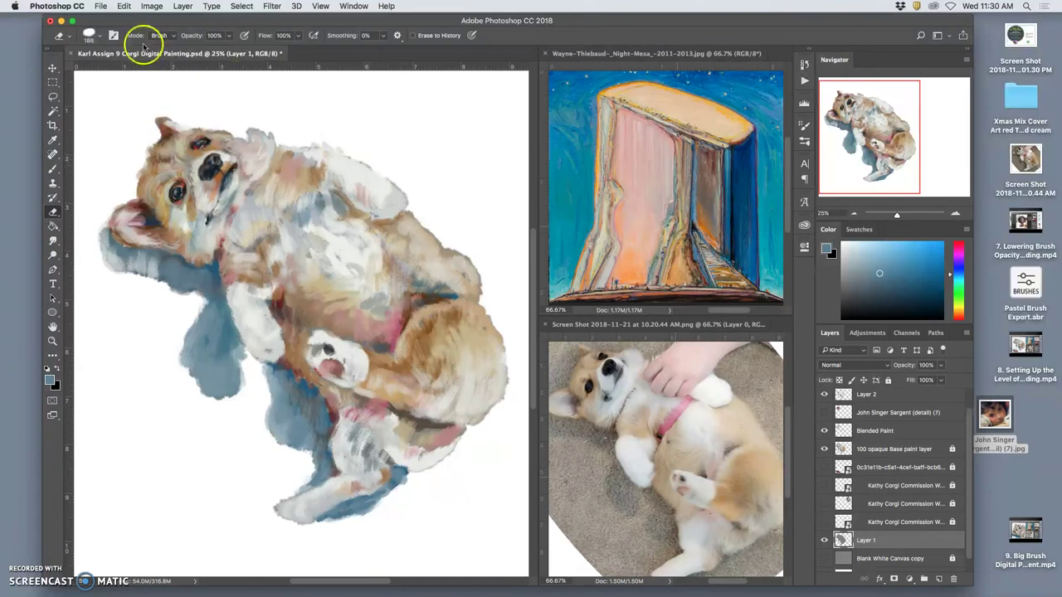
left_click(99, 38)
left_click(162, 70)
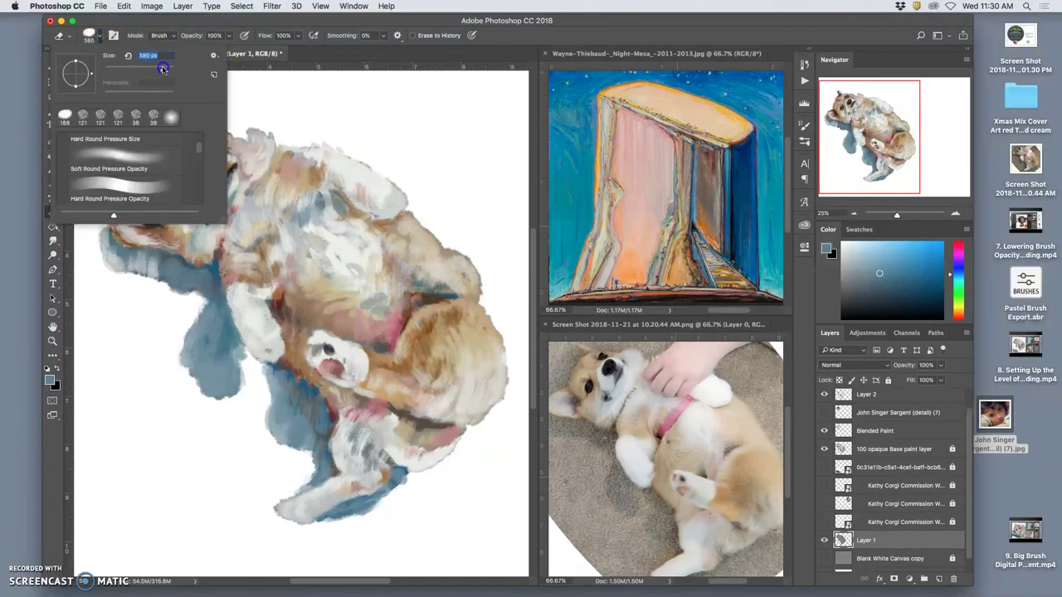